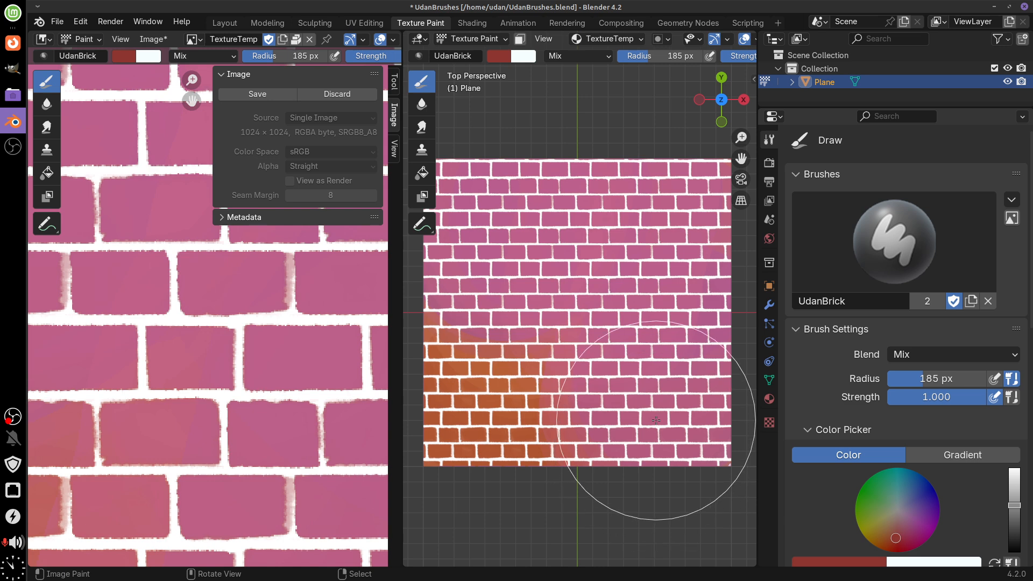
Step: Switch to GIMP and create a new image 1024 px wide and 1024 px high
click(13, 68)
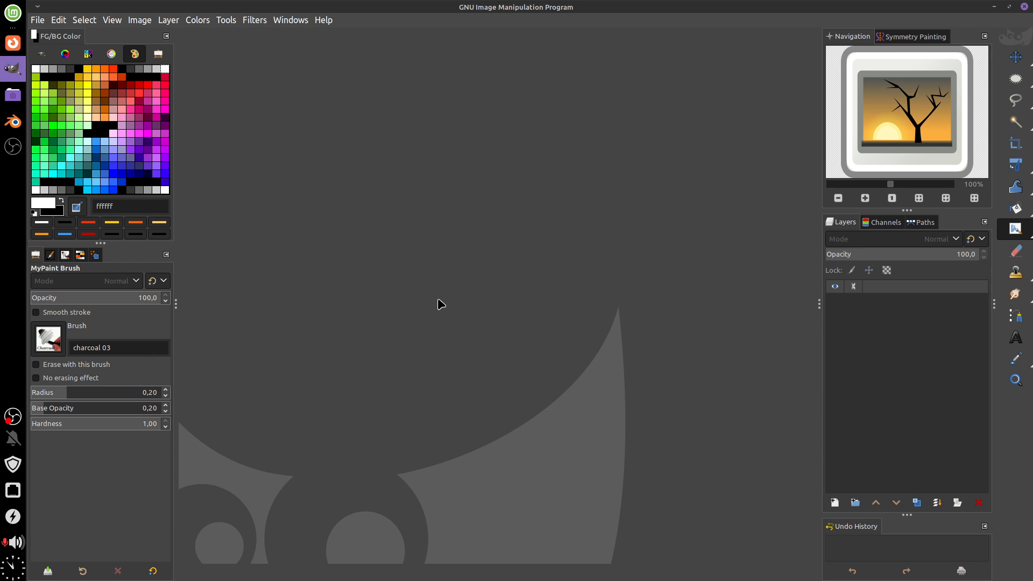
click(38, 20)
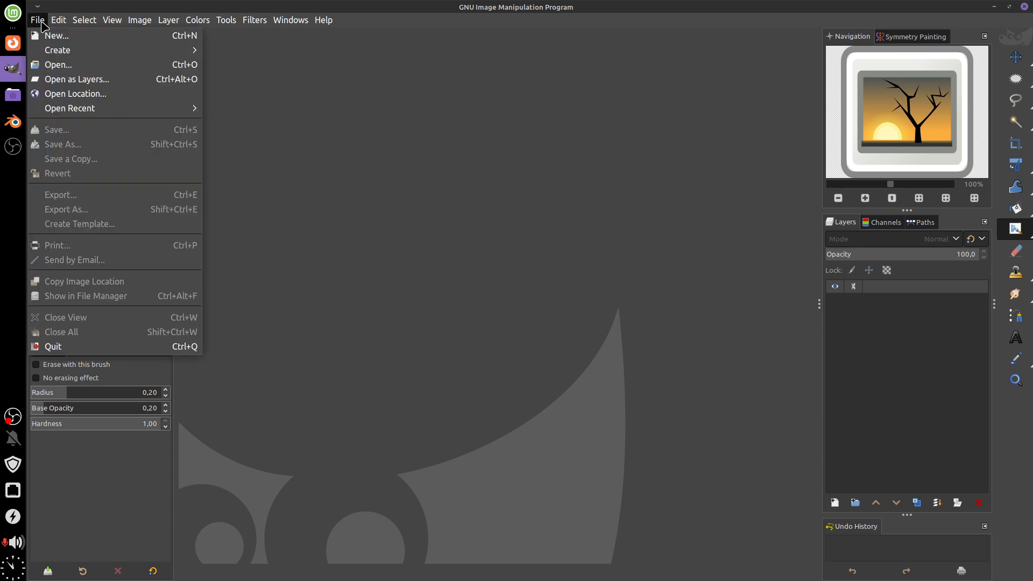
click(152, 40)
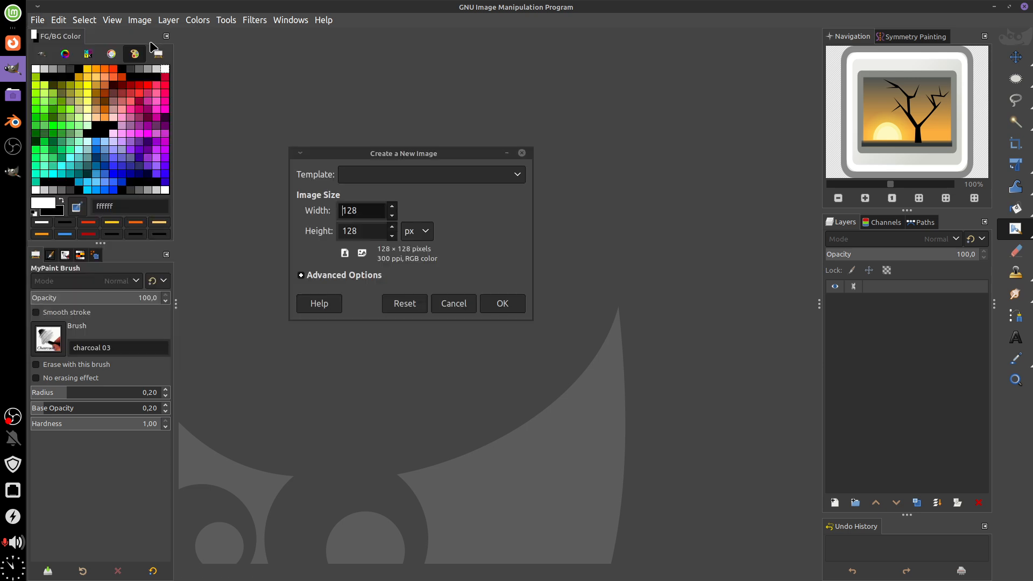
drag(379, 208, 339, 206)
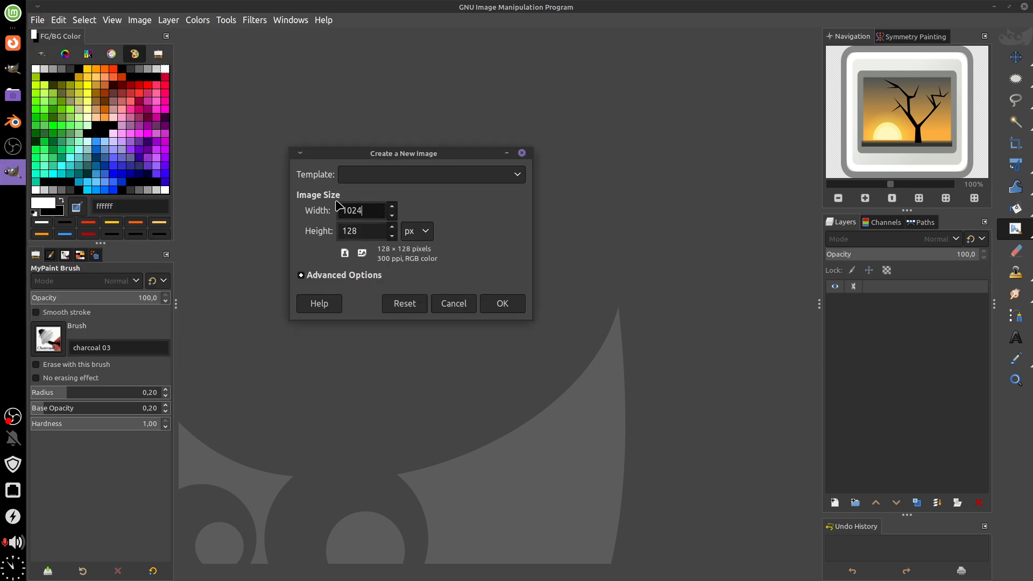
click(377, 232)
drag(370, 230, 335, 233)
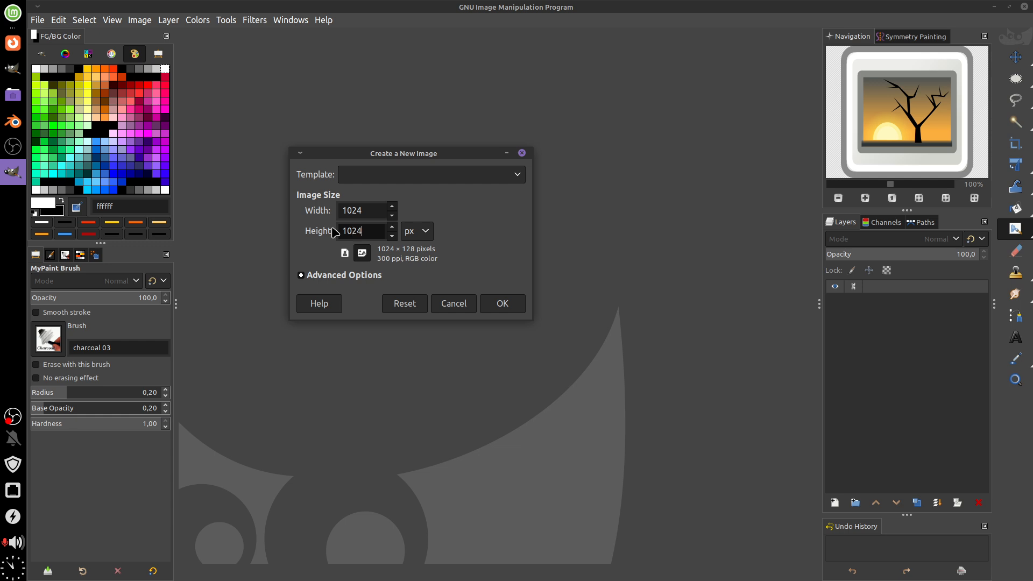
click(504, 305)
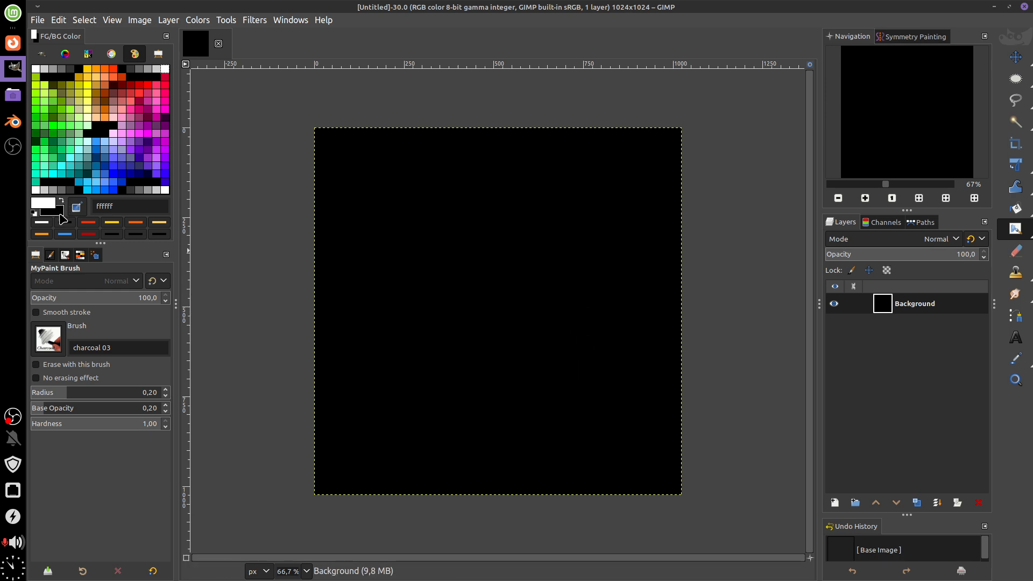
Step: Swap the foreground and background colours, clear the canvas to white, and fill it with the black foreground colour
click(61, 199)
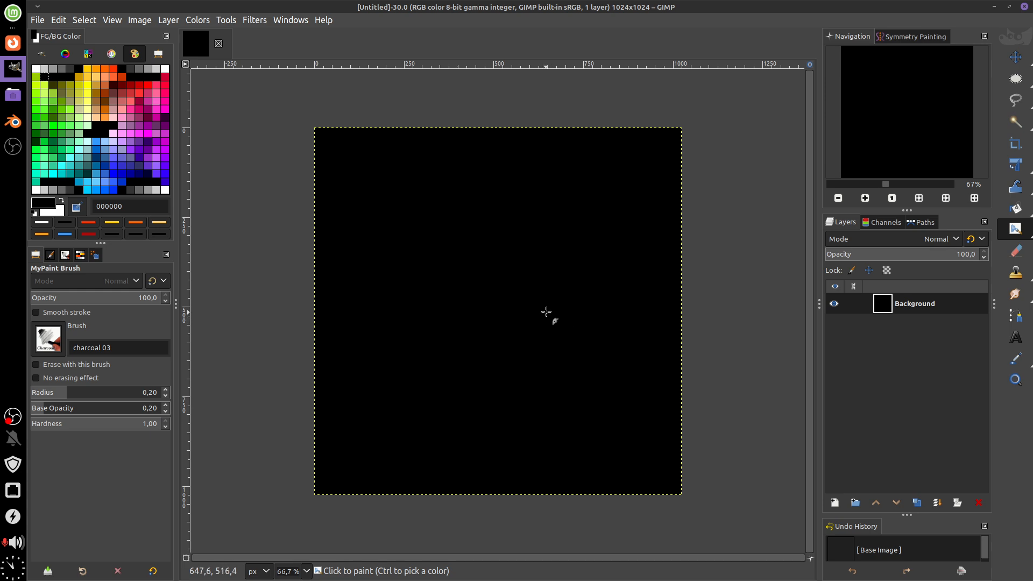
drag(526, 275, 518, 274)
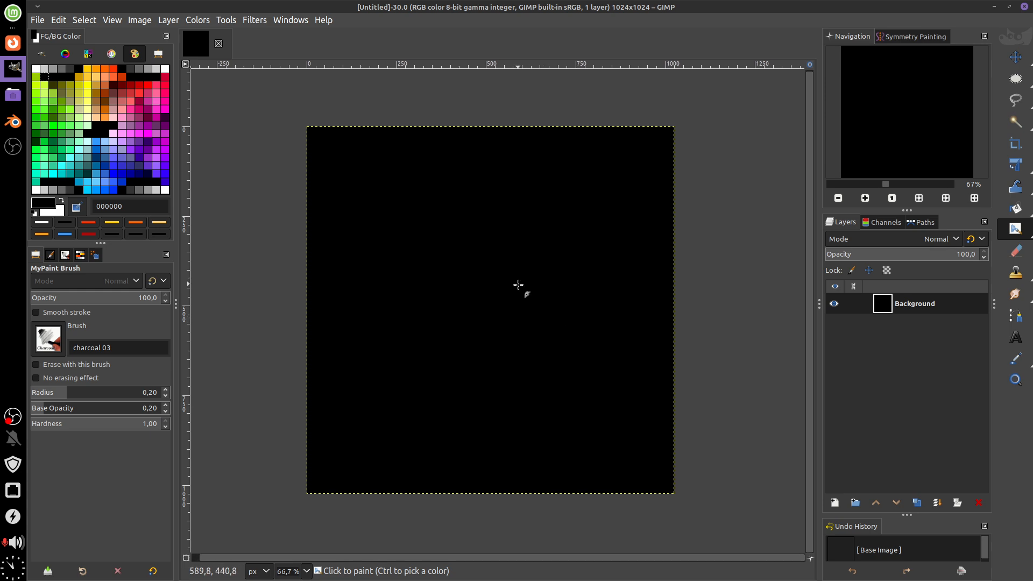
key(Delete)
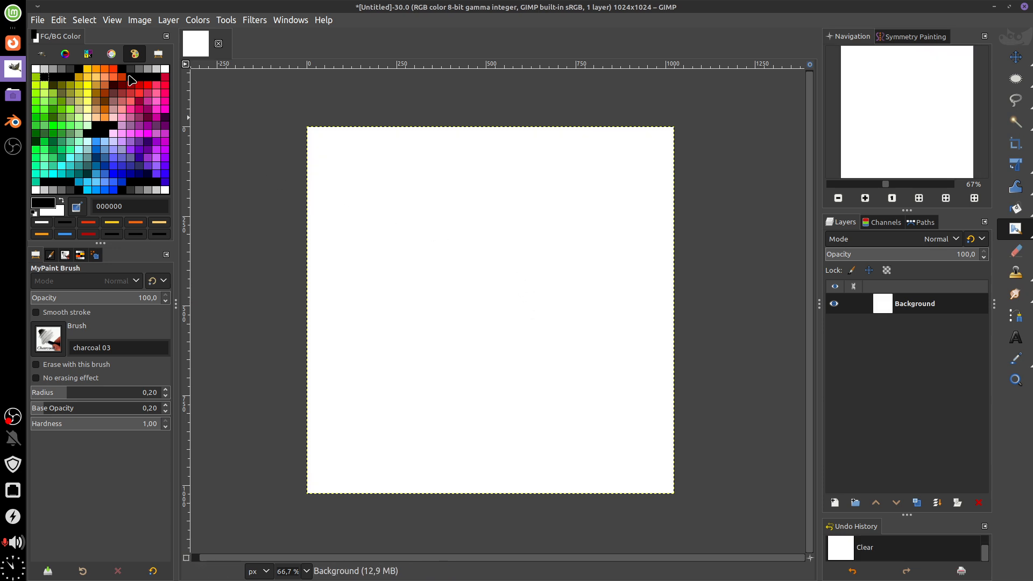
click(60, 21)
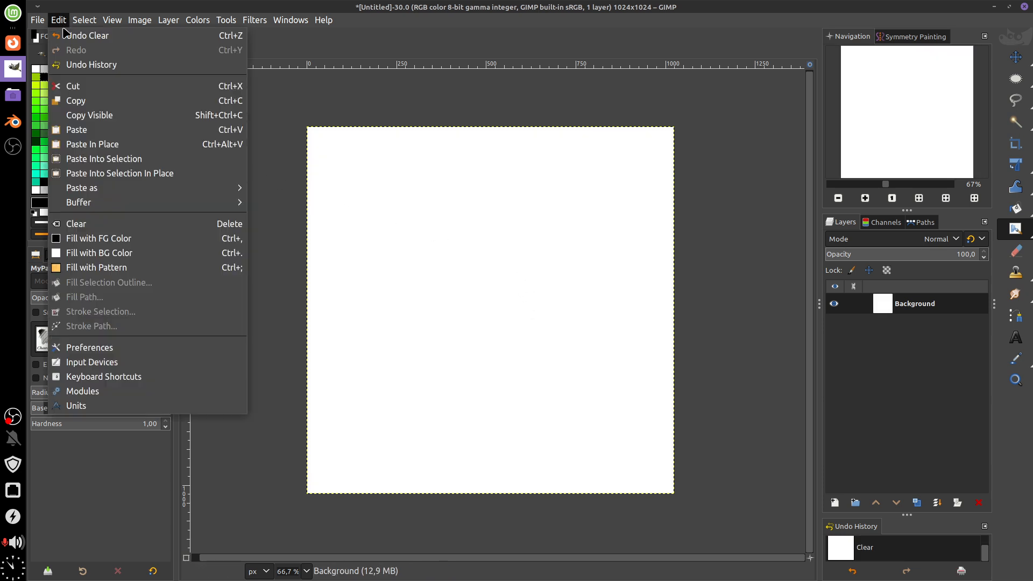
click(152, 245)
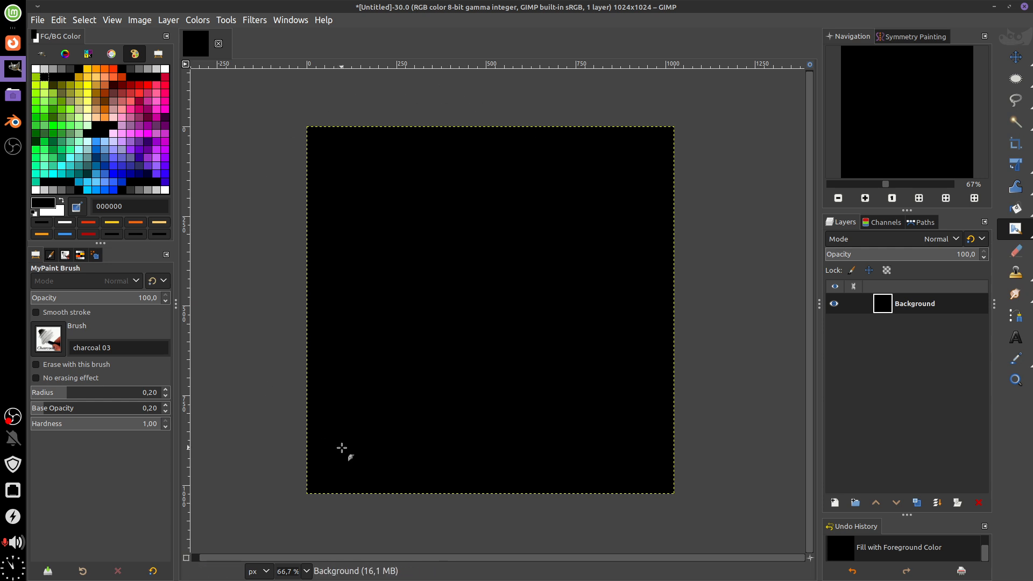
Step: Open the Symmetry Painting dialog, make white the foreground colour, and set Mirror symmetry with Vertical Symmetry enabled
click(296, 22)
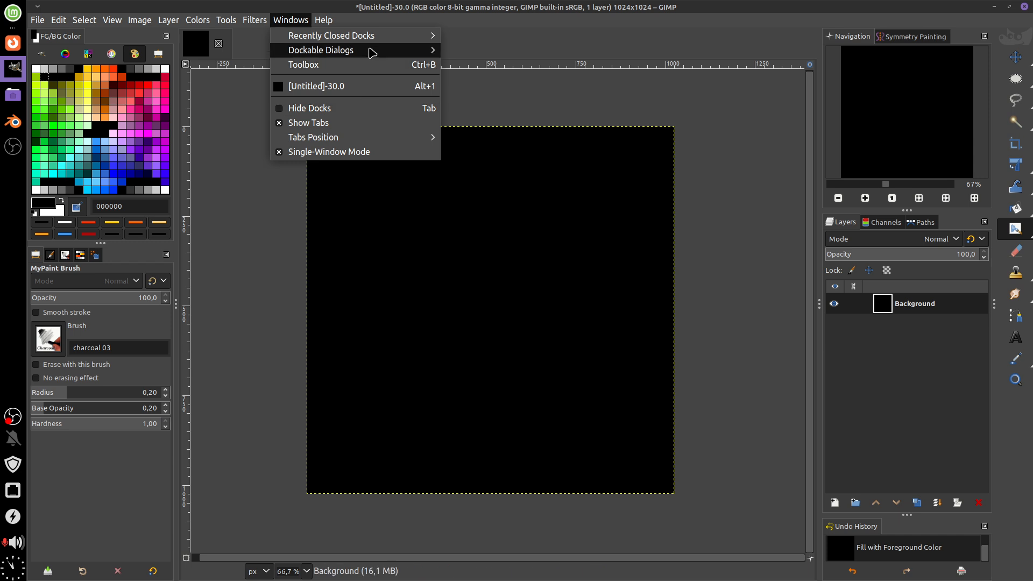
mouse_move(414, 53)
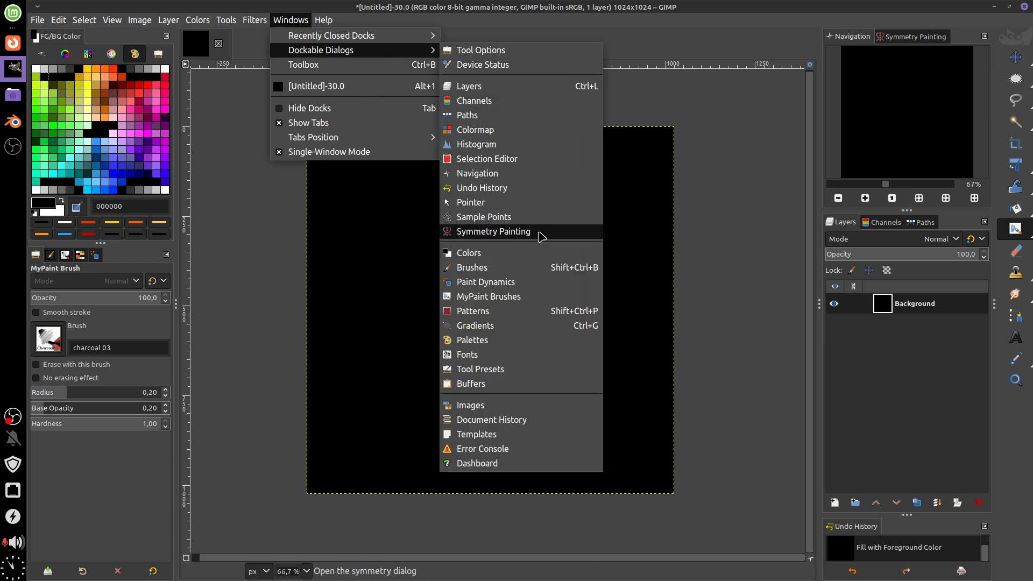
click(504, 232)
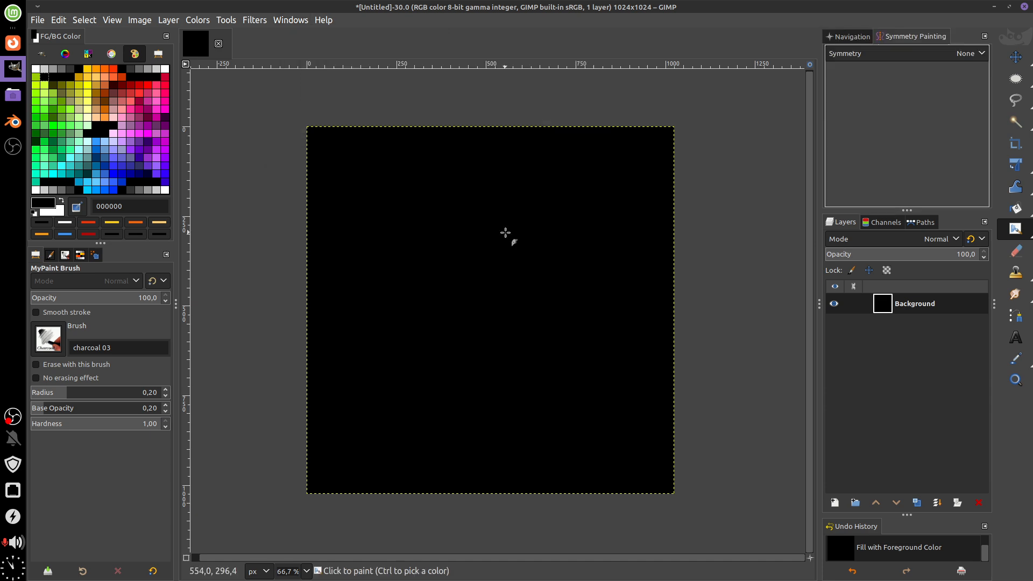
click(966, 54)
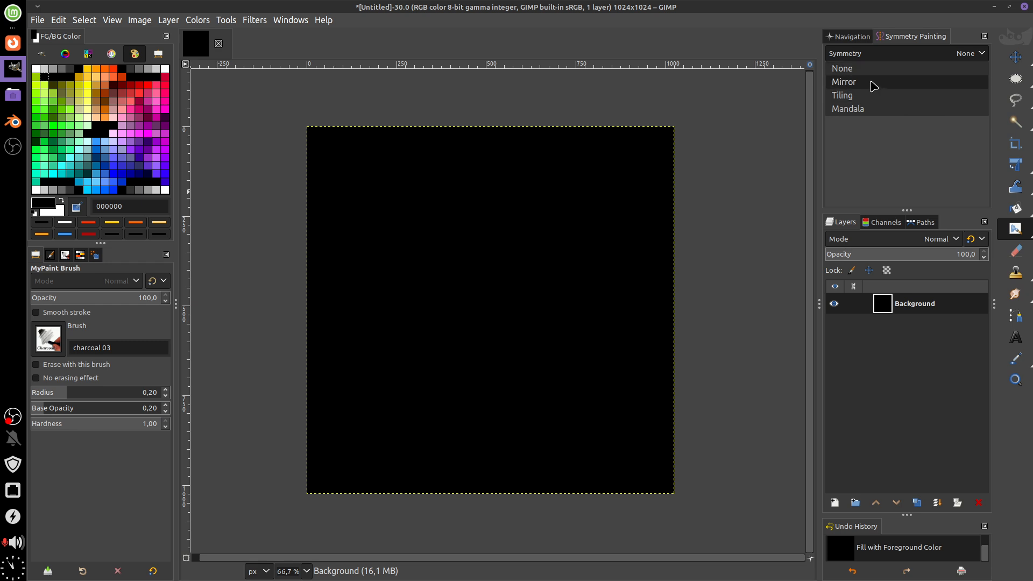
click(62, 200)
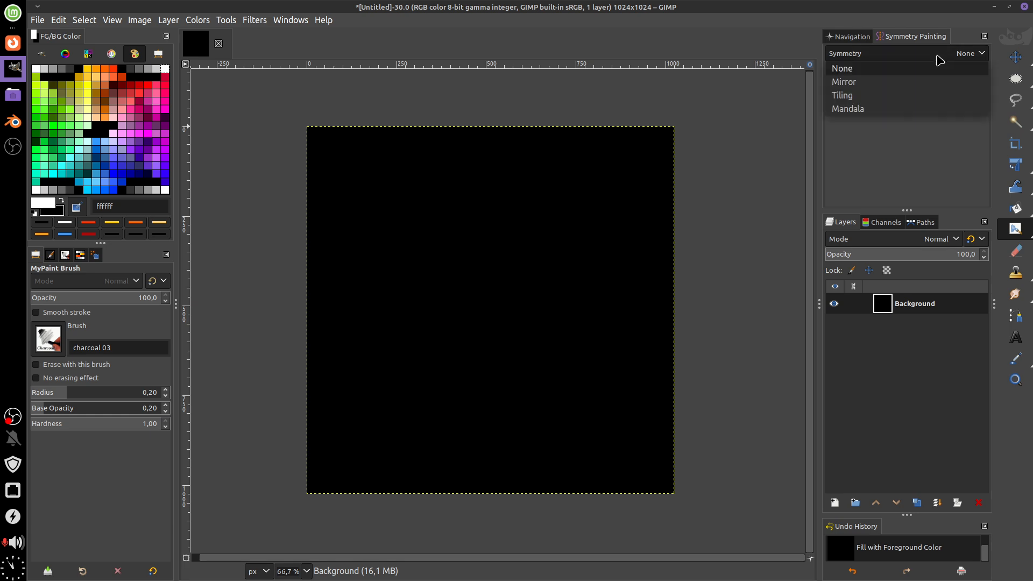
click(877, 82)
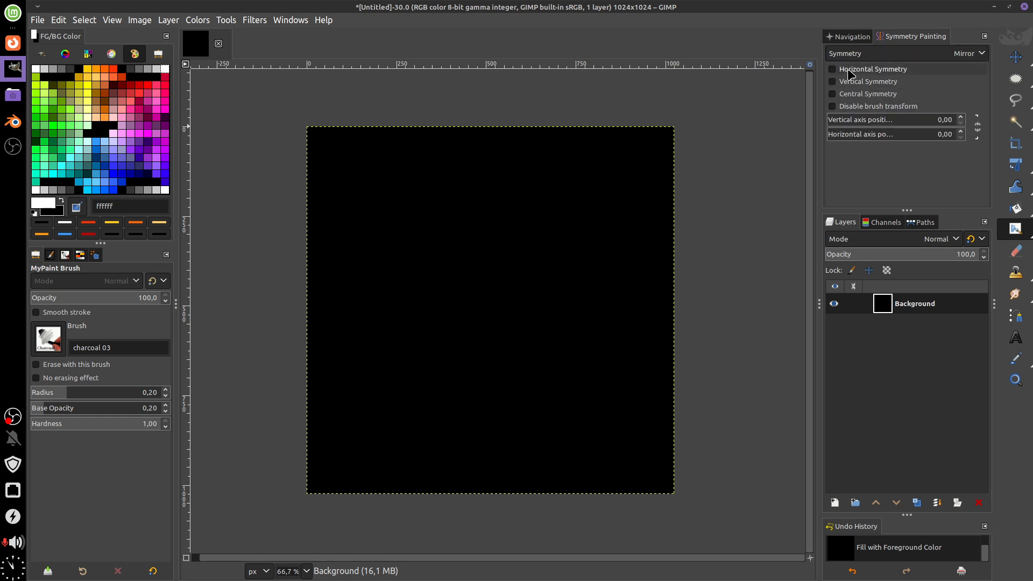
click(833, 81)
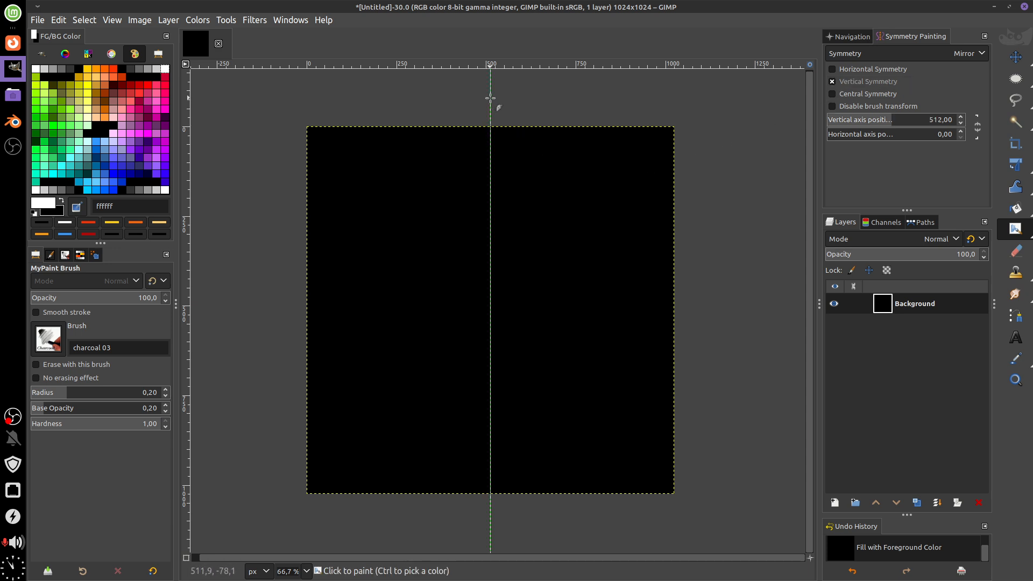
Step: Try shifting the vertical mirror axis sideways with the Move tool, and set its position to 511
click(1016, 58)
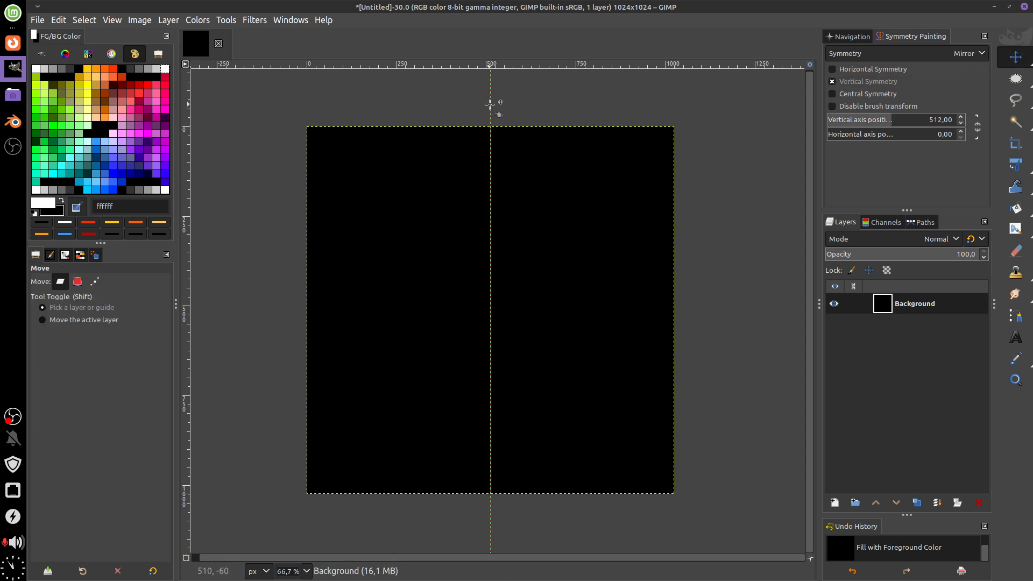
drag(490, 105, 521, 113)
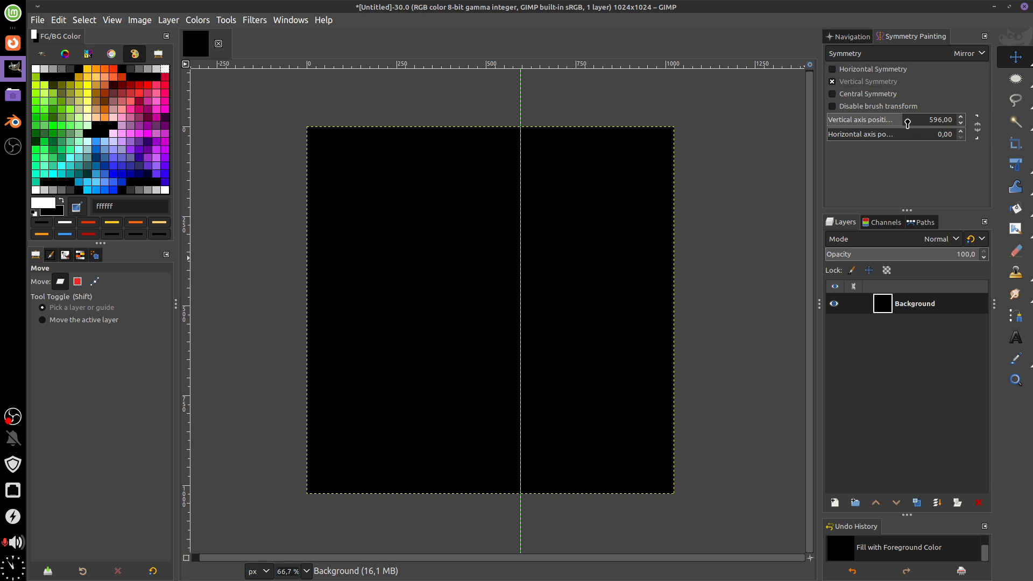
drag(903, 123, 939, 144)
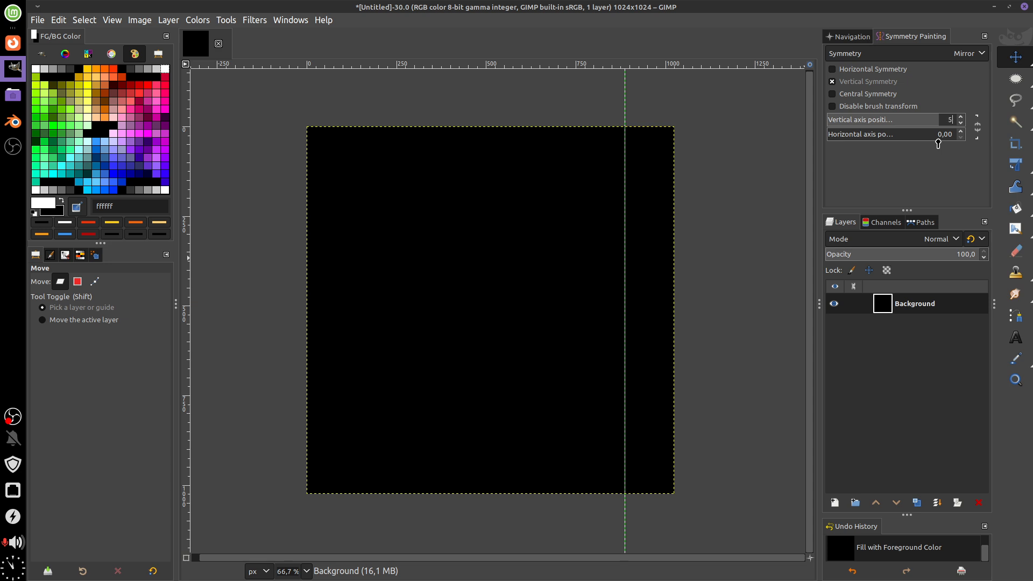
key(Return)
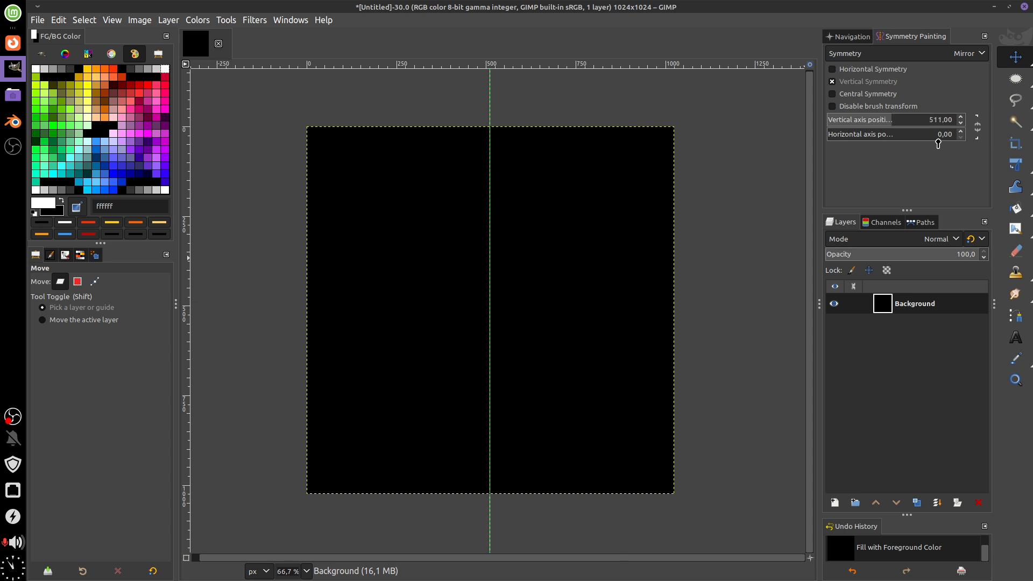
Step: Switch to the Paintbrush tool and restore its Basic Round preset
mouse_move(1017, 229)
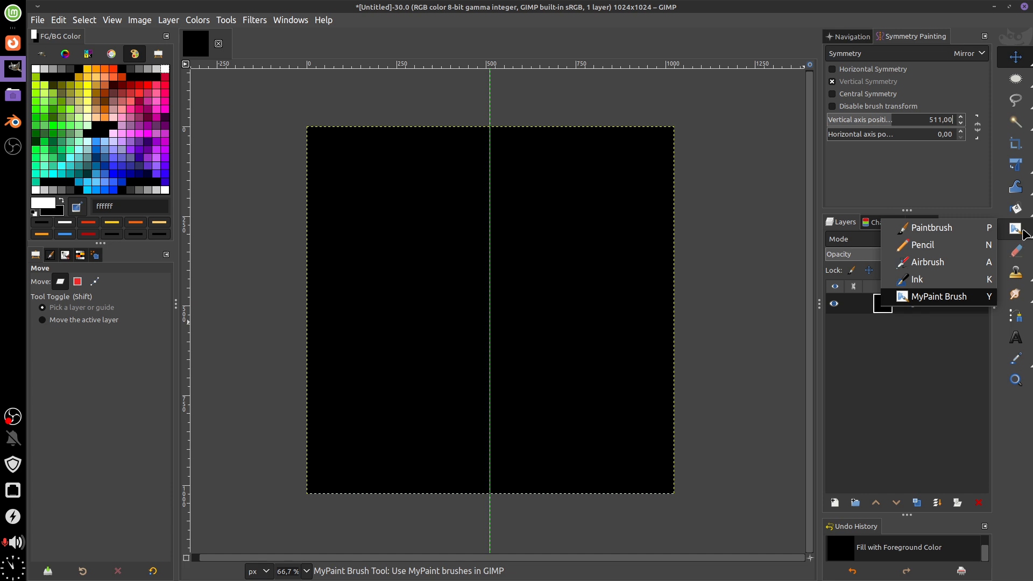
click(931, 228)
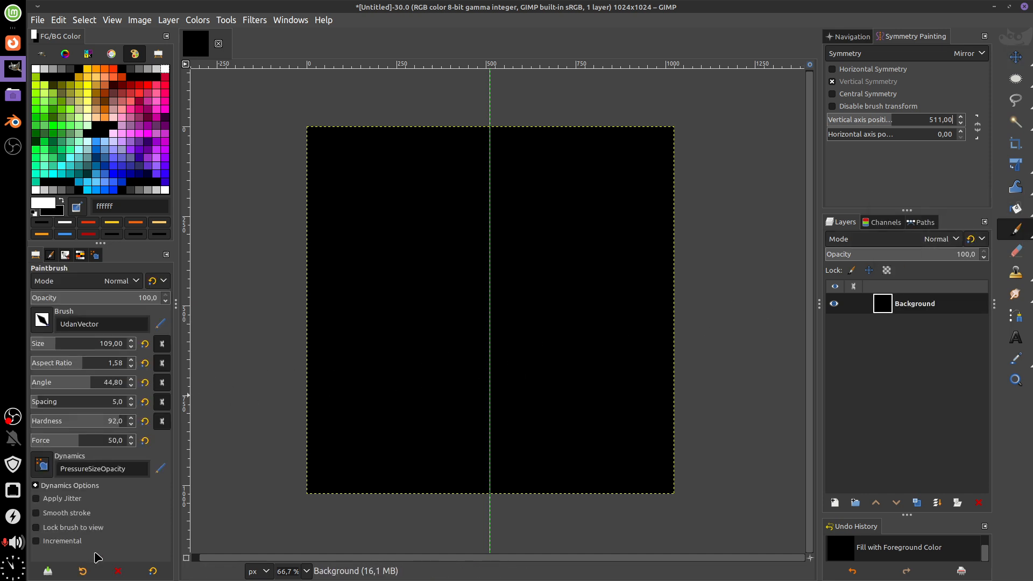
click(82, 571)
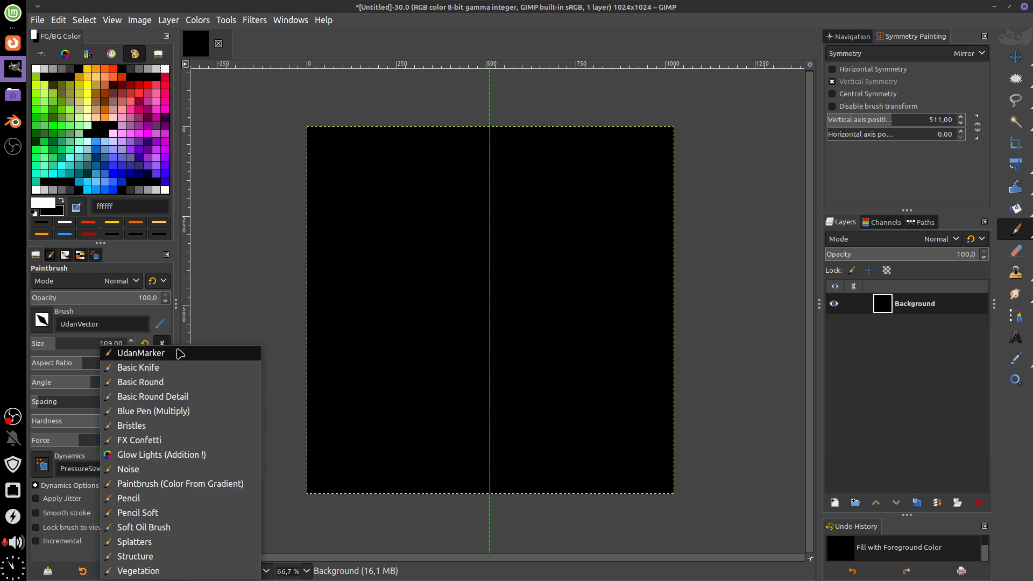
click(179, 384)
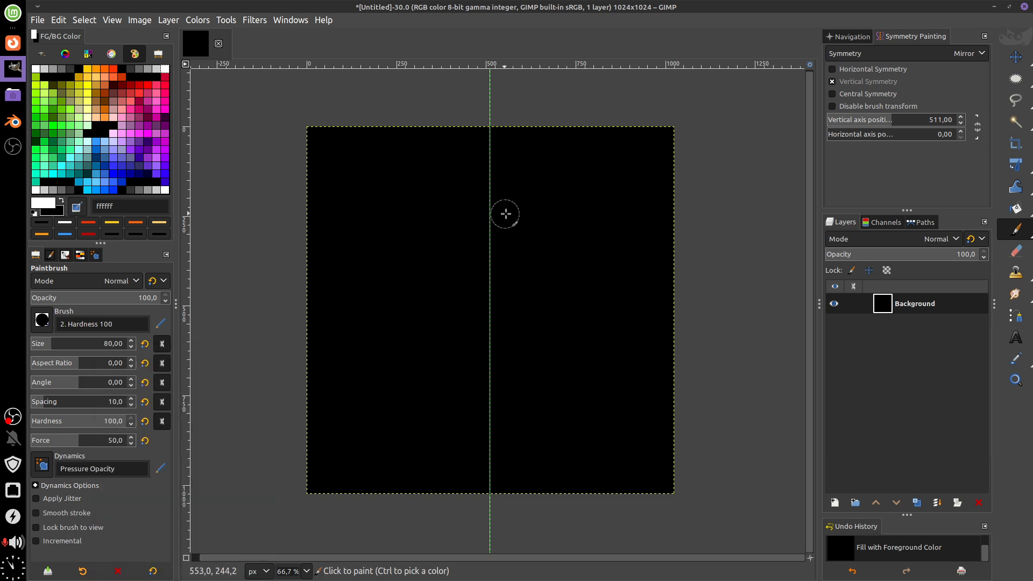
Step: Test white brush strokes with vertical mirroring and with horizontal mirroring alone, clearing the canvas after each
mouse_move(515, 210)
mouse_down()
mouse_move(585, 213)
mouse_move(531, 297)
mouse_move(559, 344)
mouse_move(532, 415)
mouse_up()
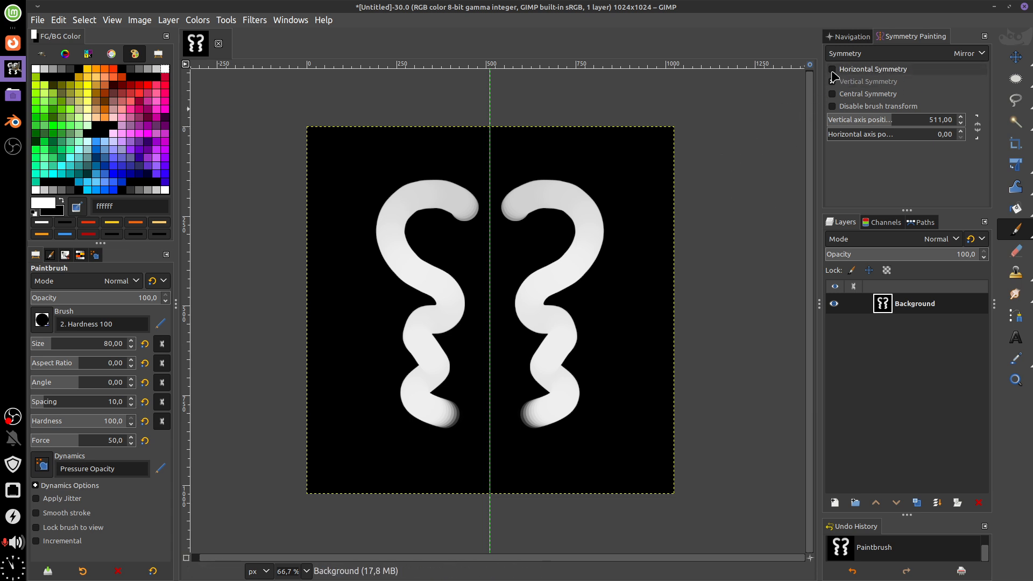
key(Delete)
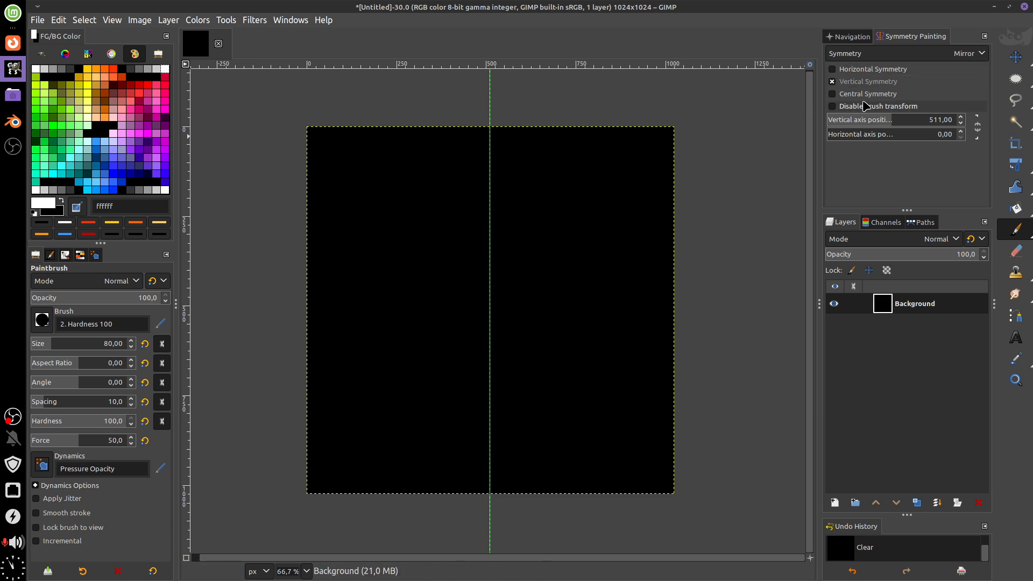
click(915, 81)
click(915, 69)
mouse_move(416, 281)
mouse_down()
mouse_move(489, 221)
mouse_move(570, 312)
mouse_up()
key(Delete)
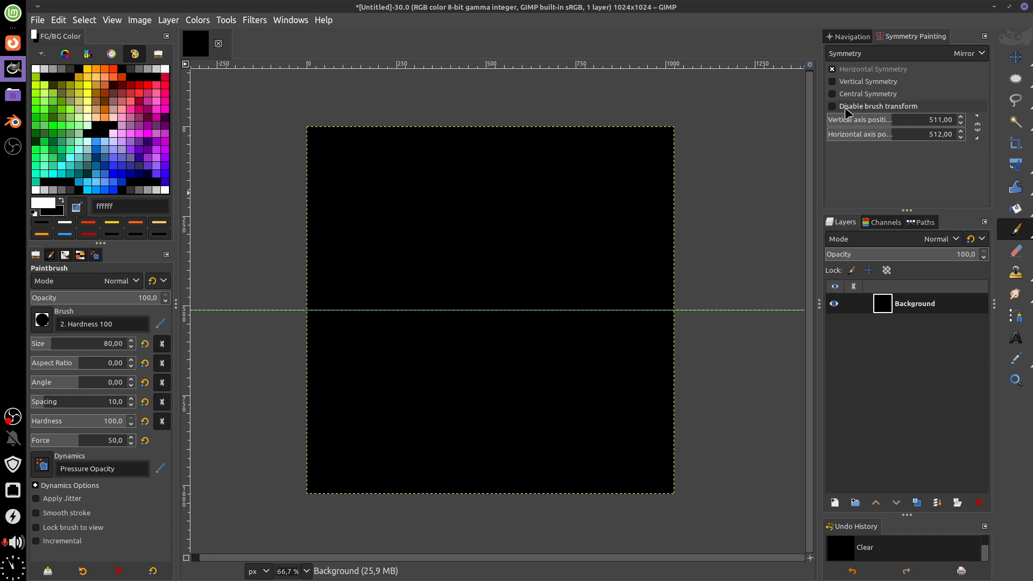
Step: Enable horizontal, vertical and central symmetry together, paint a curved test stroke from the upper centre, and clear the canvas
click(837, 70)
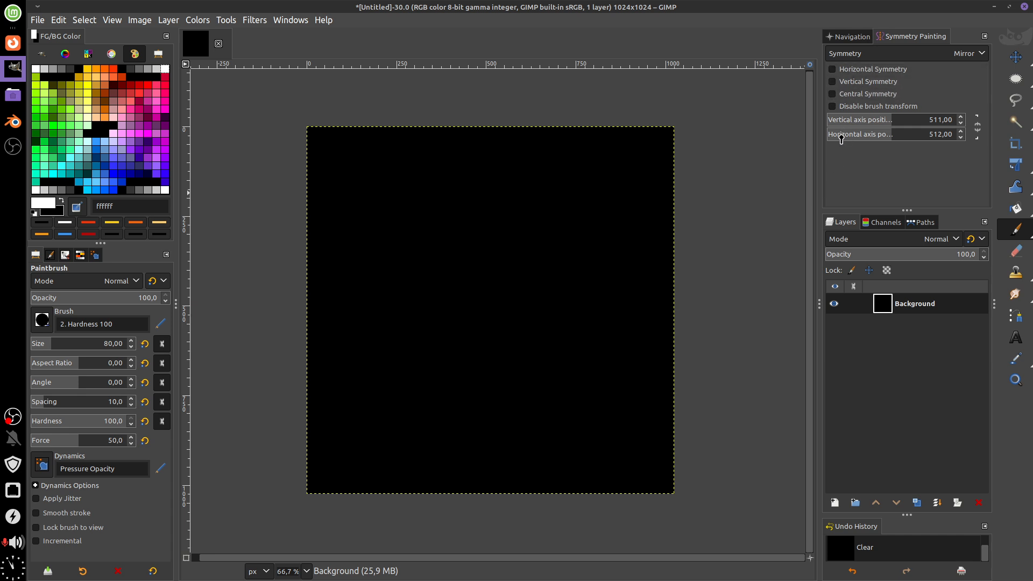
click(834, 93)
click(833, 81)
click(833, 69)
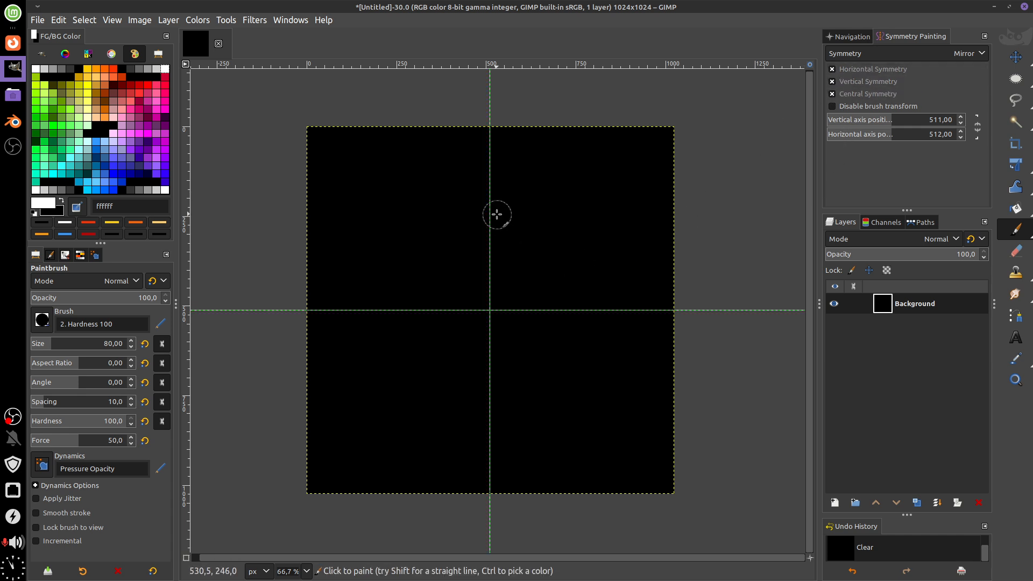
mouse_move(495, 215)
mouse_down()
mouse_move(558, 200)
mouse_move(589, 245)
mouse_move(549, 281)
mouse_move(556, 308)
mouse_move(591, 332)
mouse_up()
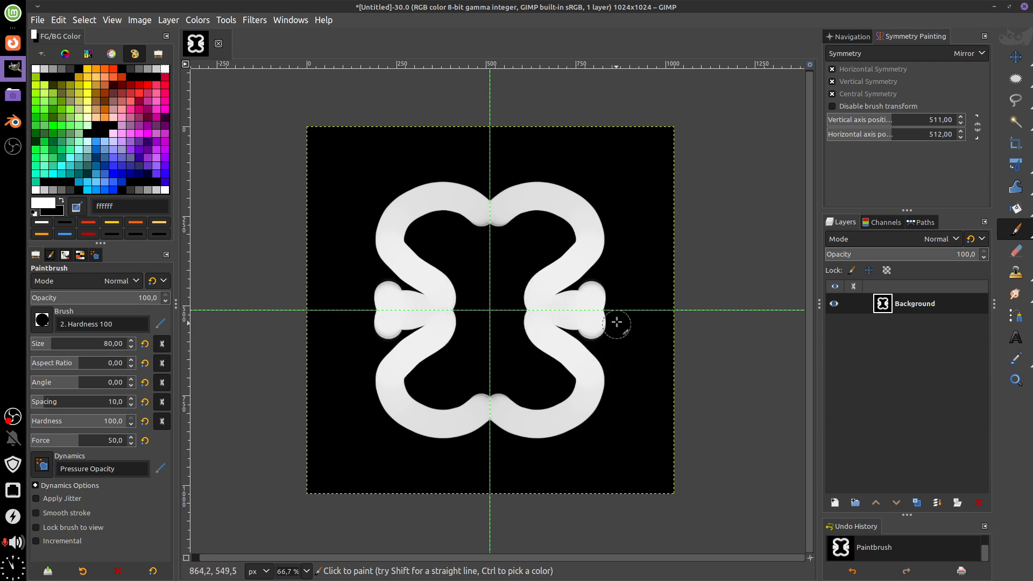
key(Delete)
Step: Switch the symmetry mode to Mandala with 6 points, paint several curved white test strokes, and clear the canvas
click(954, 56)
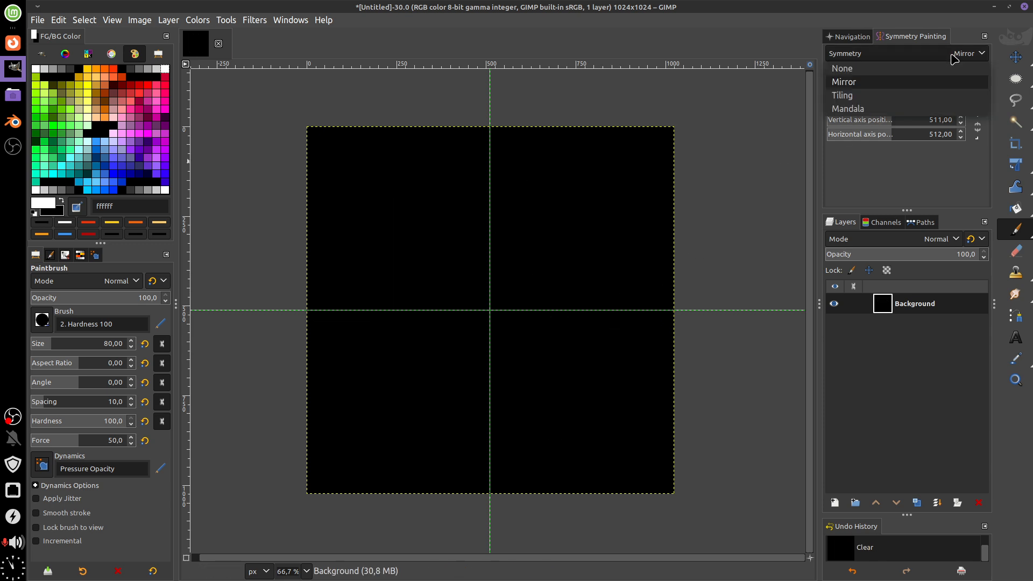
click(853, 99)
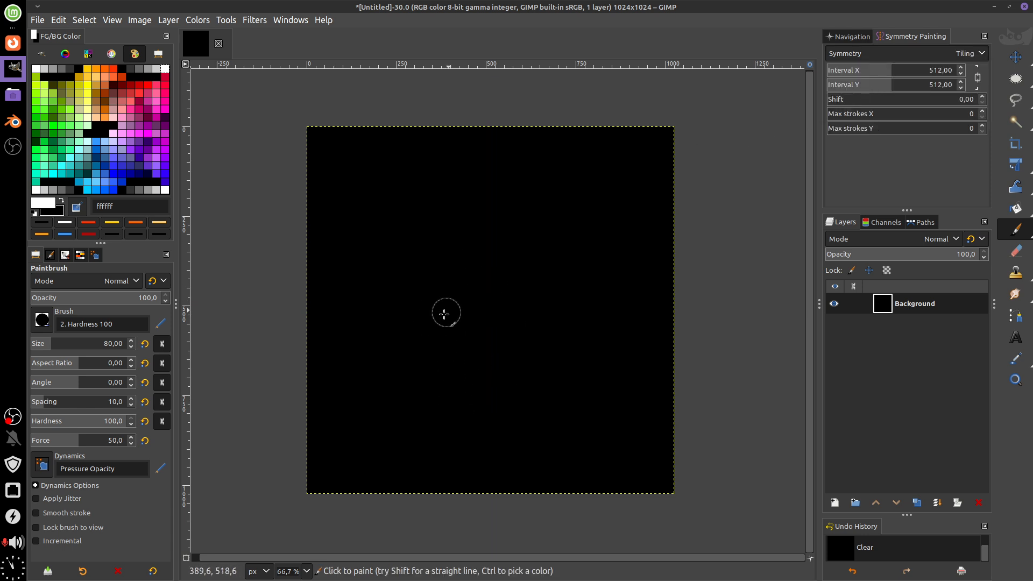
click(931, 57)
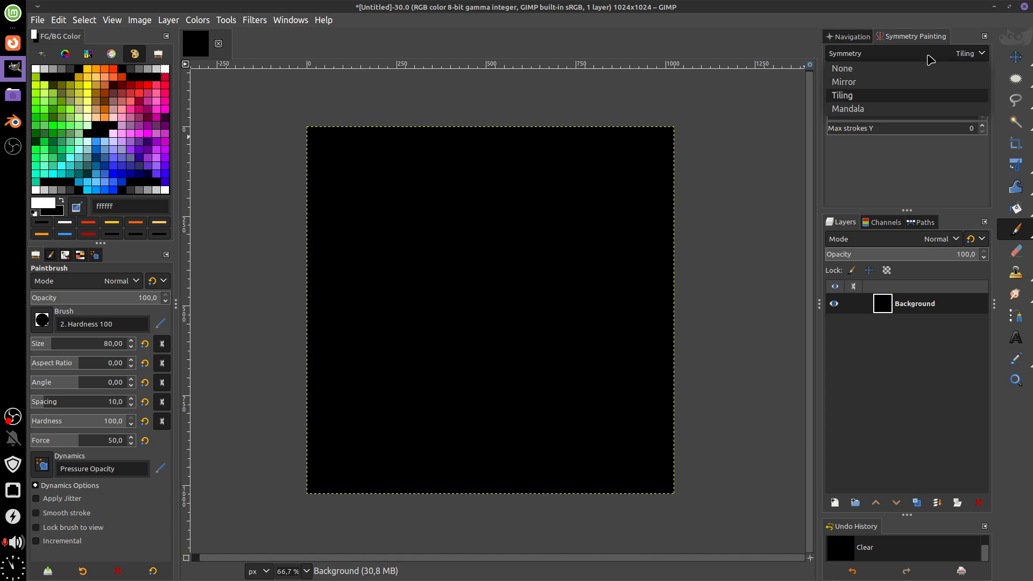
click(880, 110)
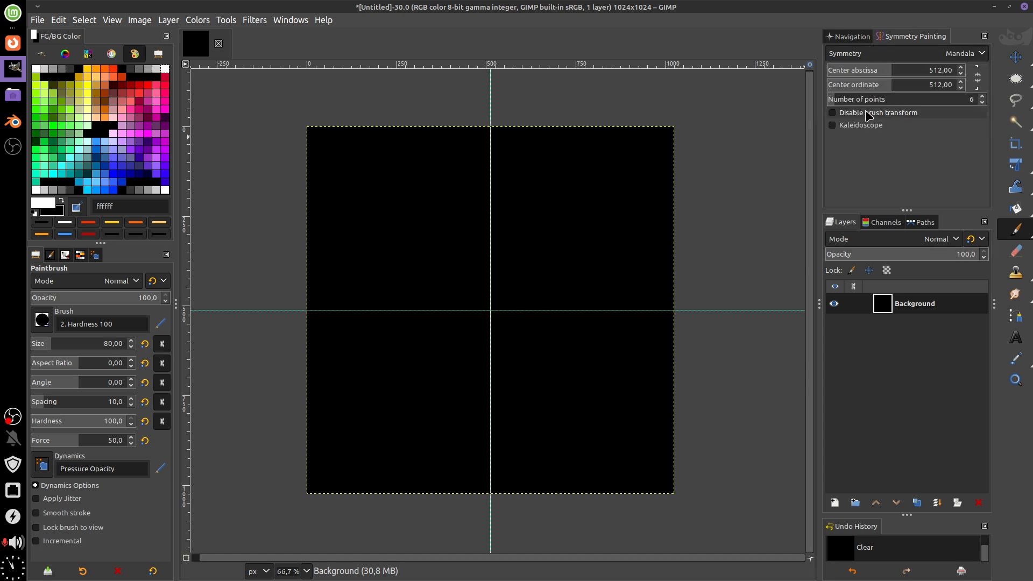
click(983, 103)
mouse_move(503, 223)
mouse_down()
mouse_move(531, 217)
mouse_move(541, 253)
mouse_move(511, 298)
mouse_up()
mouse_move(560, 208)
mouse_down()
mouse_move(604, 214)
mouse_move(615, 252)
mouse_move(598, 278)
mouse_up()
mouse_move(571, 179)
mouse_down()
mouse_move(591, 166)
mouse_move(631, 207)
mouse_up()
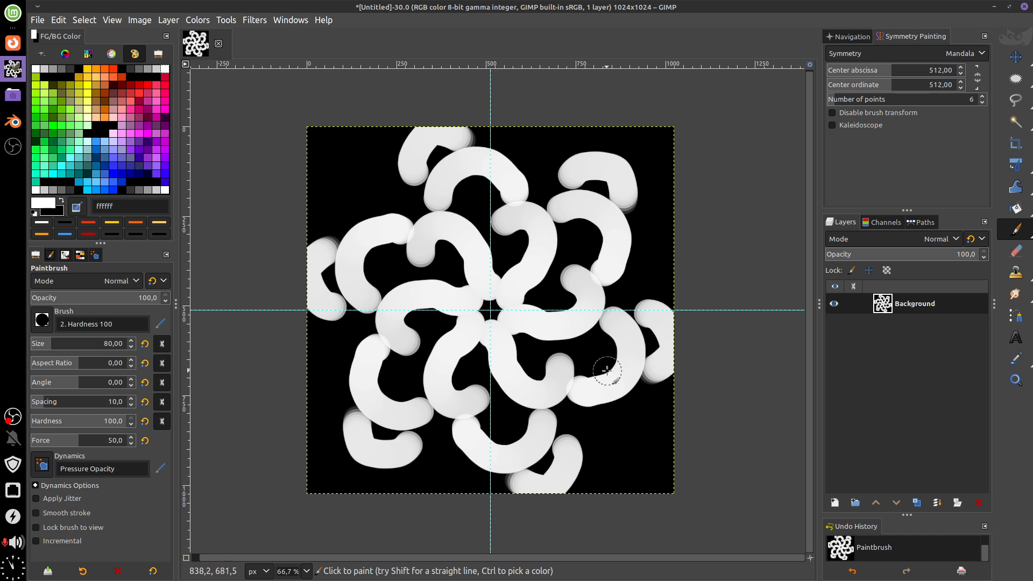
key(Delete)
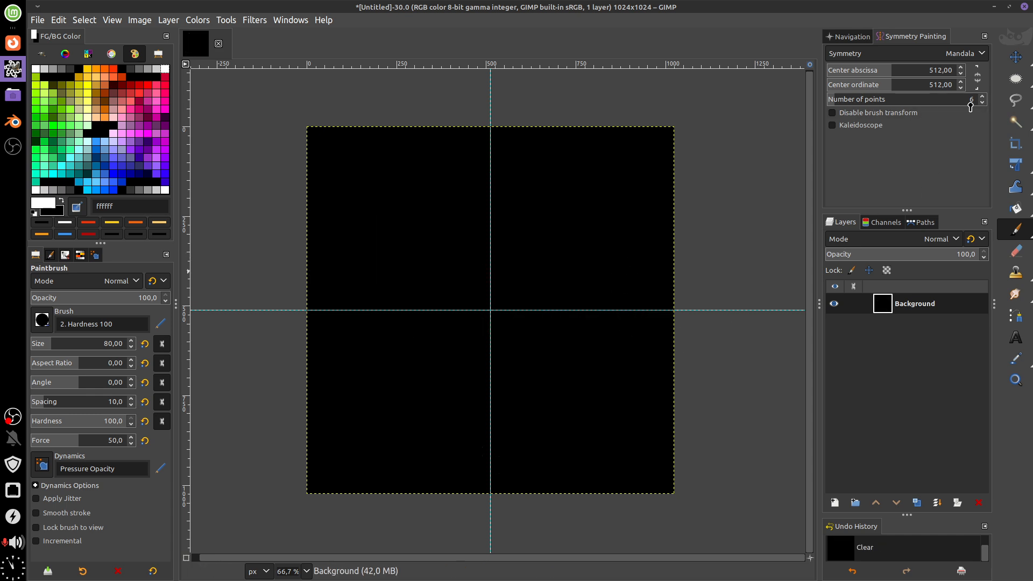
Step: Set the symmetry mode to Tiling and point out Symmetry Painting among the dockable dialogs
click(962, 54)
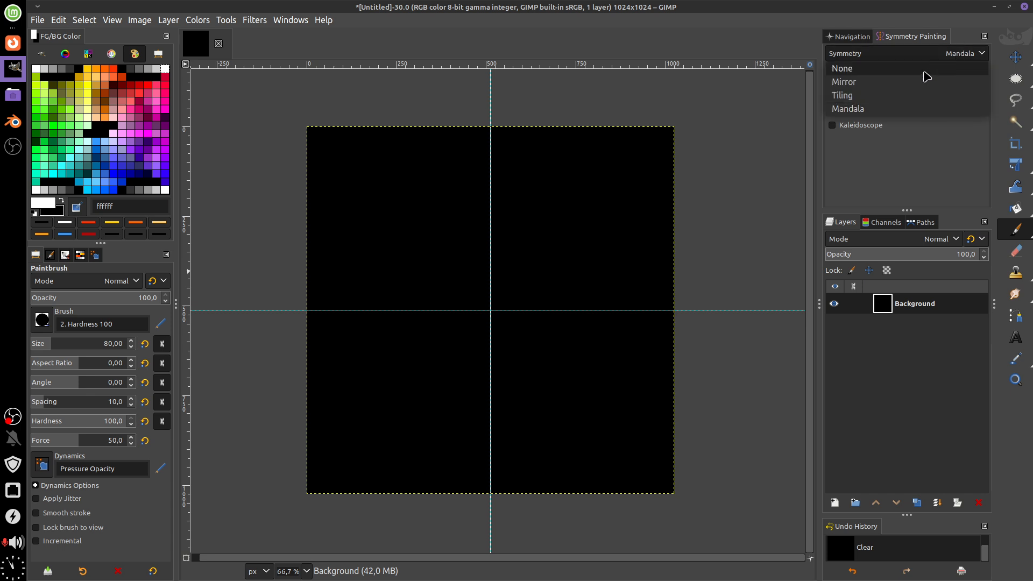
click(871, 95)
click(291, 20)
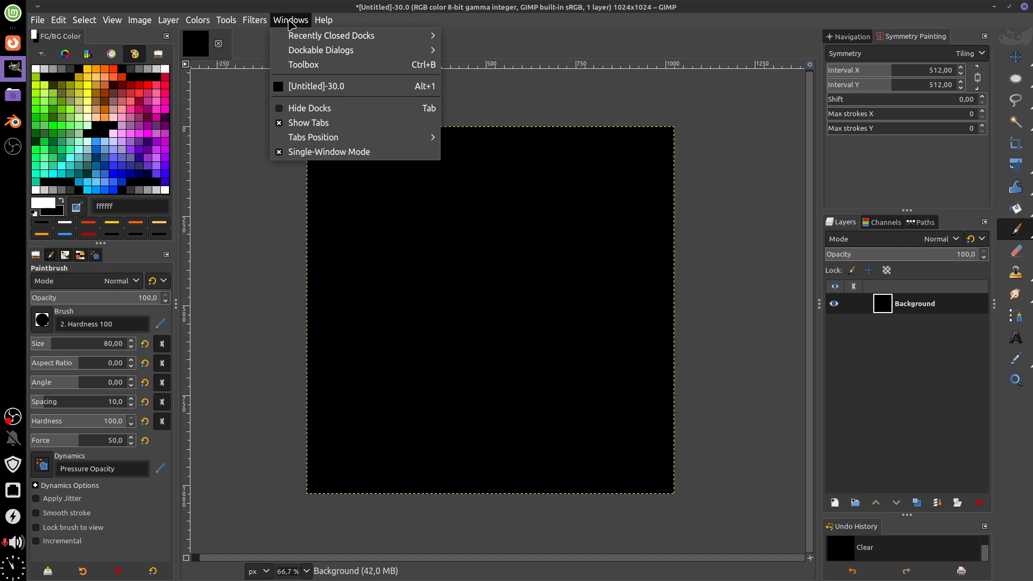
mouse_move(396, 52)
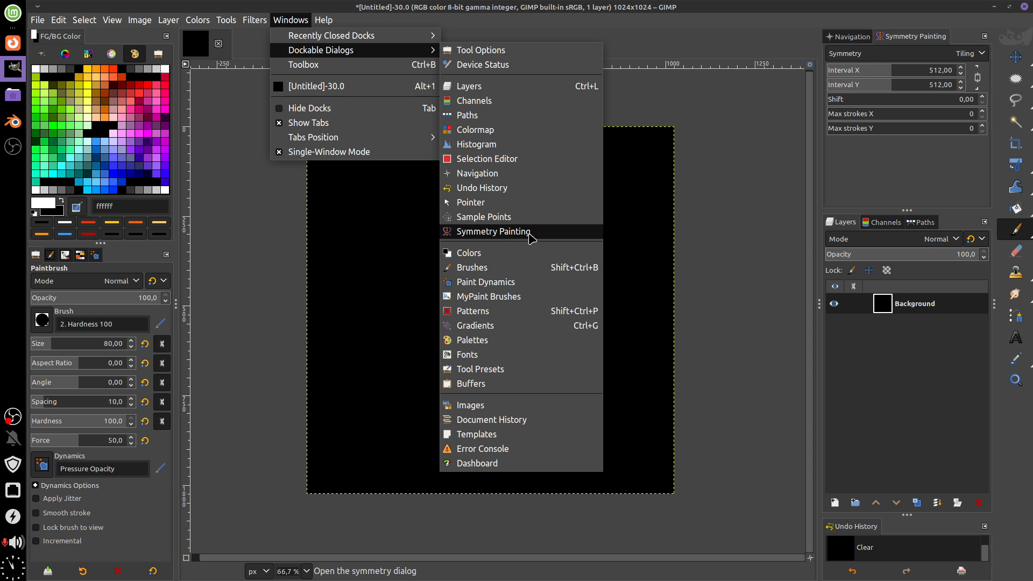
click(963, 53)
click(963, 54)
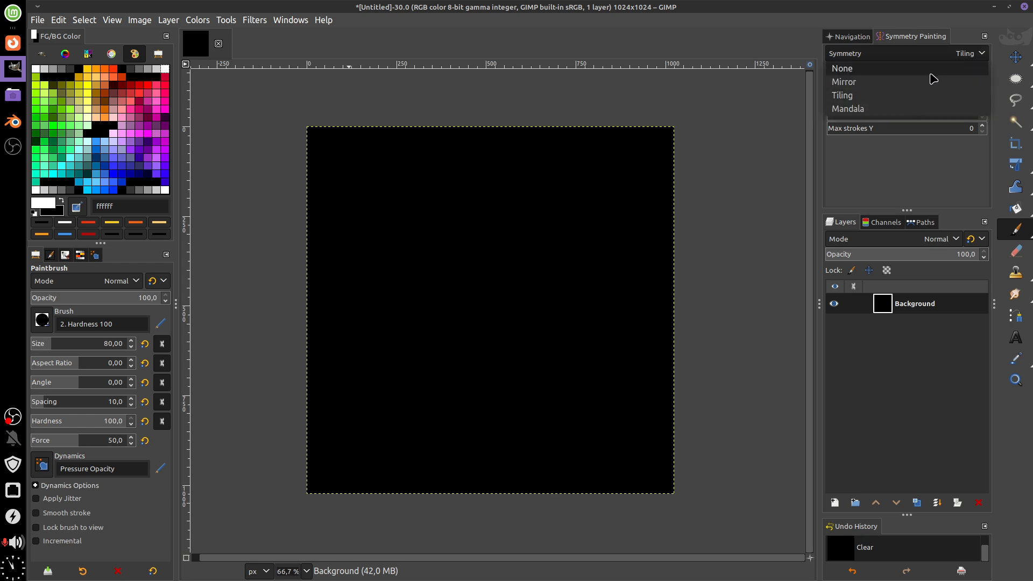
click(895, 99)
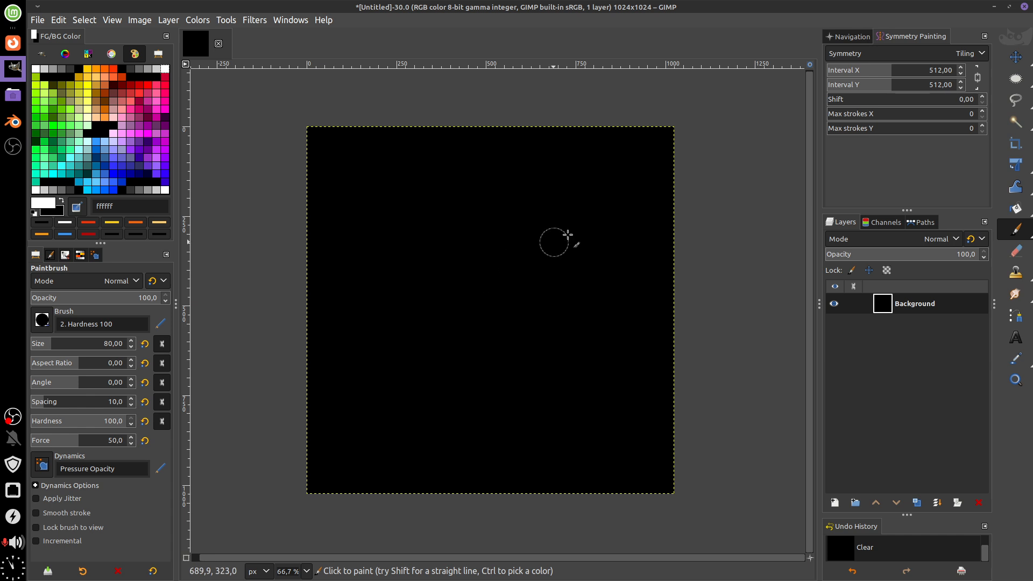
Step: Set both the X and Y tiling intervals to 256
click(909, 72)
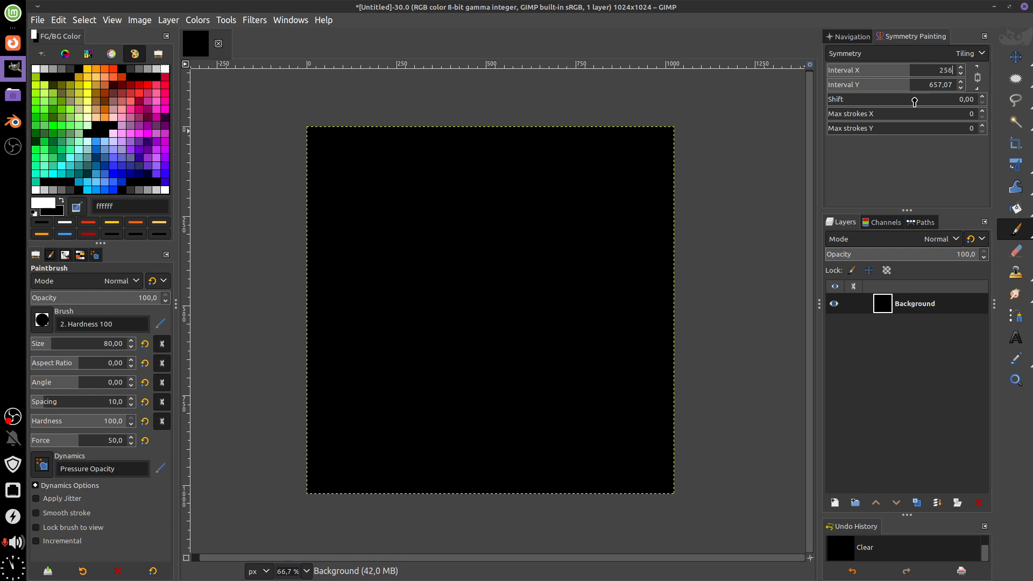
text(256)
key(Return)
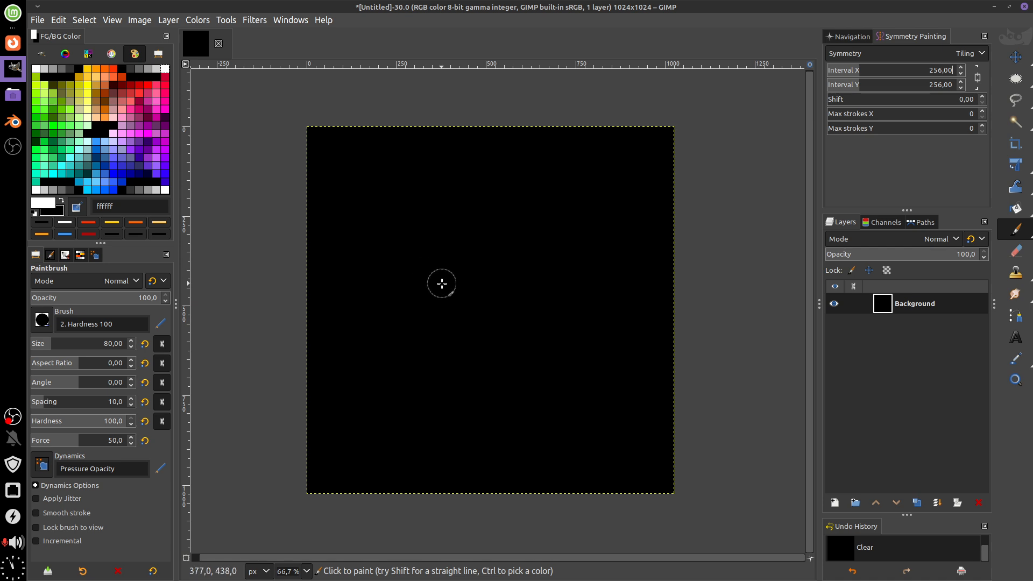
Step: Return to the Paintbrush, reduce its size to 14, paint a curved test stroke with tiling, and clear the canvas
drag(473, 264, 472, 264)
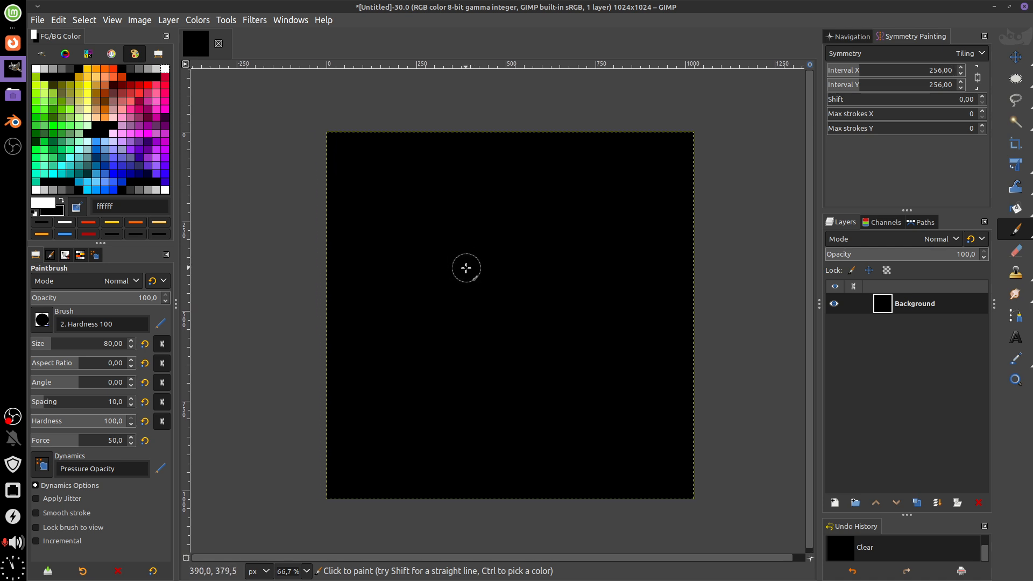
key(f)
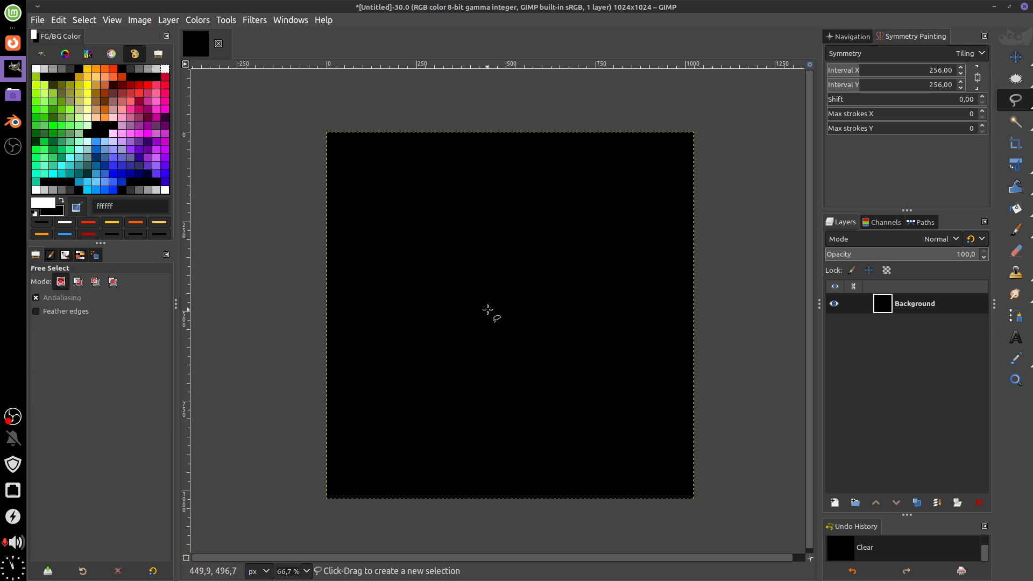
mouse_move(501, 290)
mouse_down()
mouse_move(518, 278)
mouse_move(500, 289)
mouse_up()
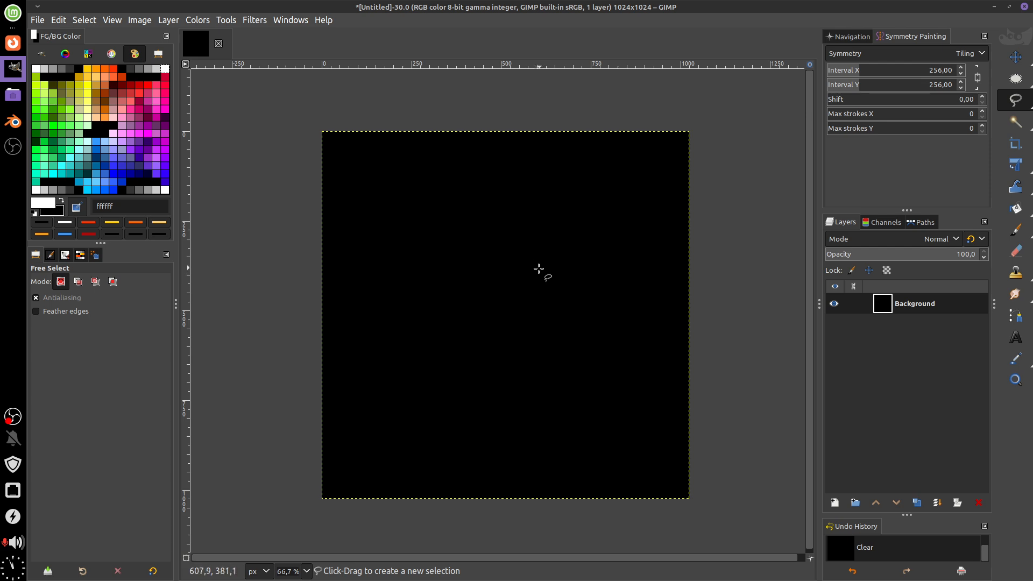
key(1)
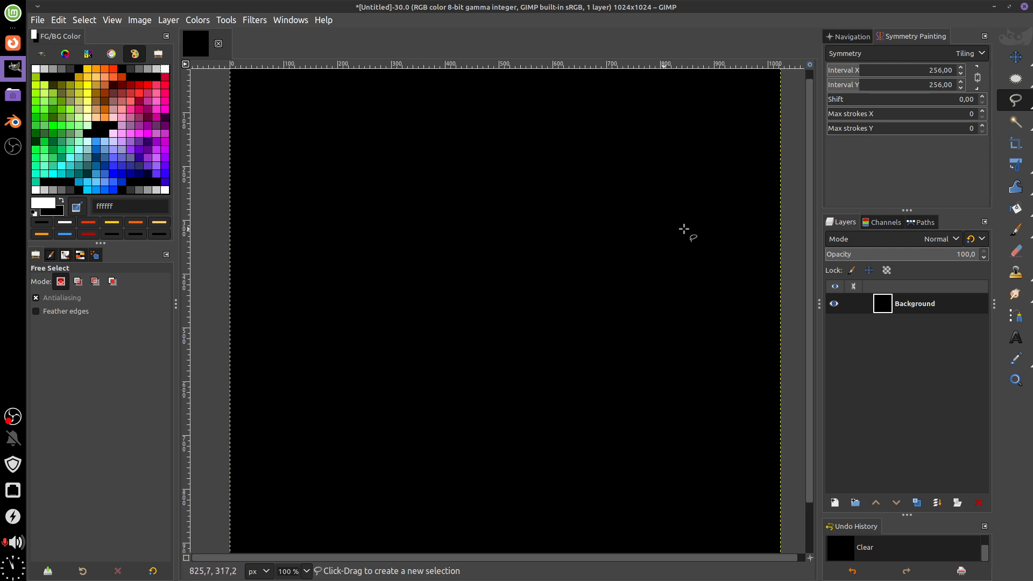
mouse_move(1016, 231)
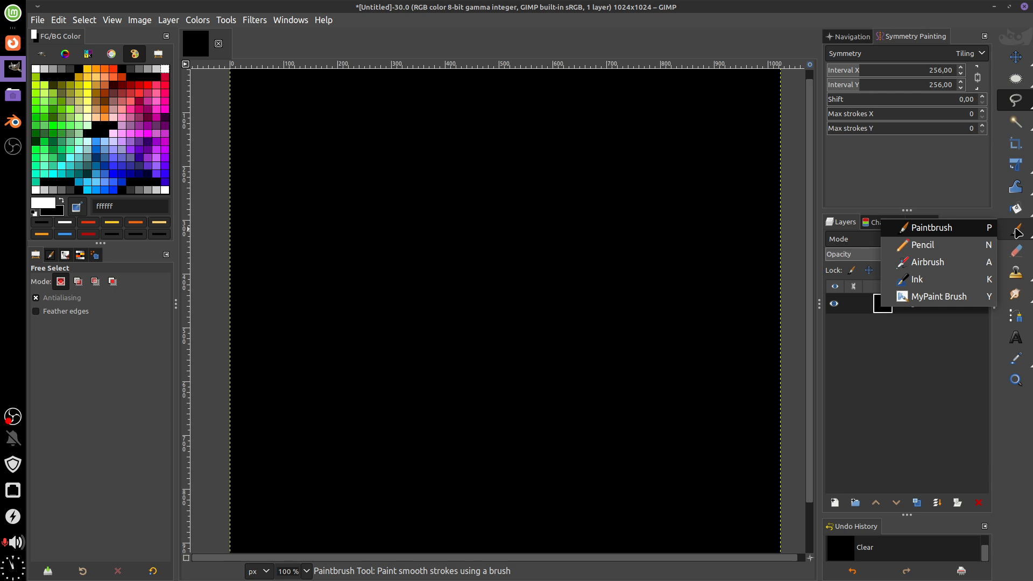
click(951, 233)
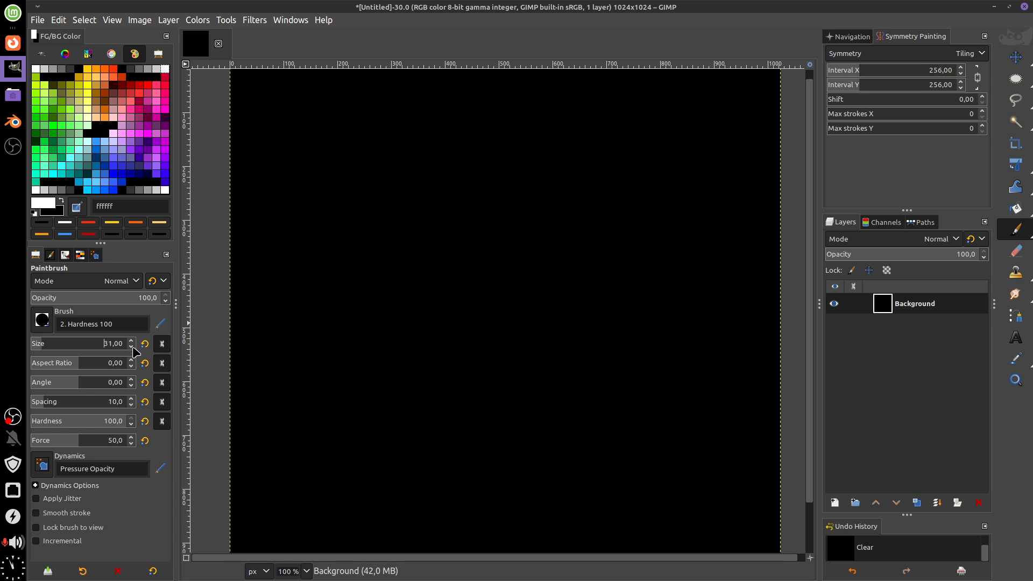
mouse_move(415, 273)
mouse_down()
mouse_move(479, 227)
mouse_move(517, 240)
mouse_up()
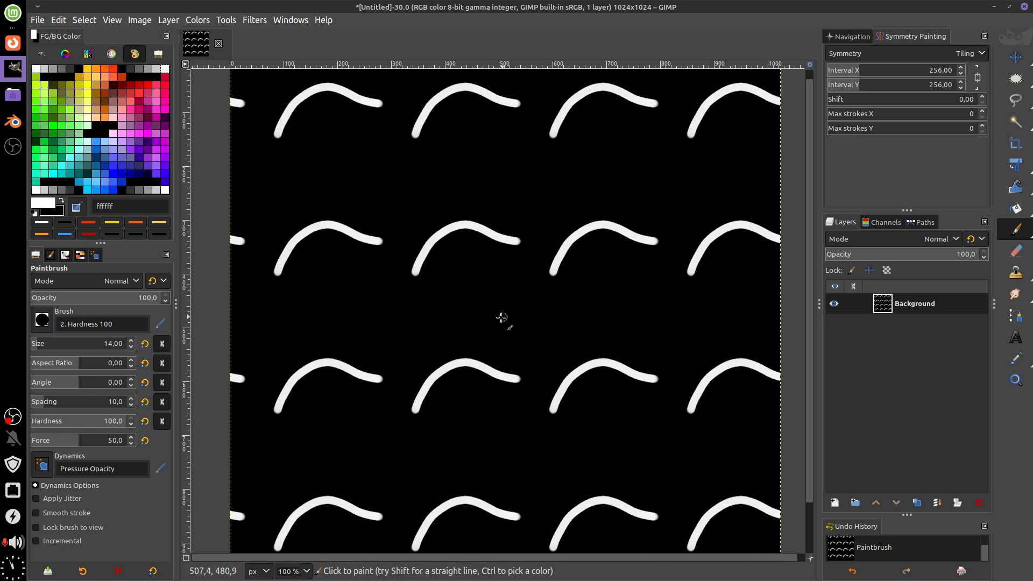
key(Delete)
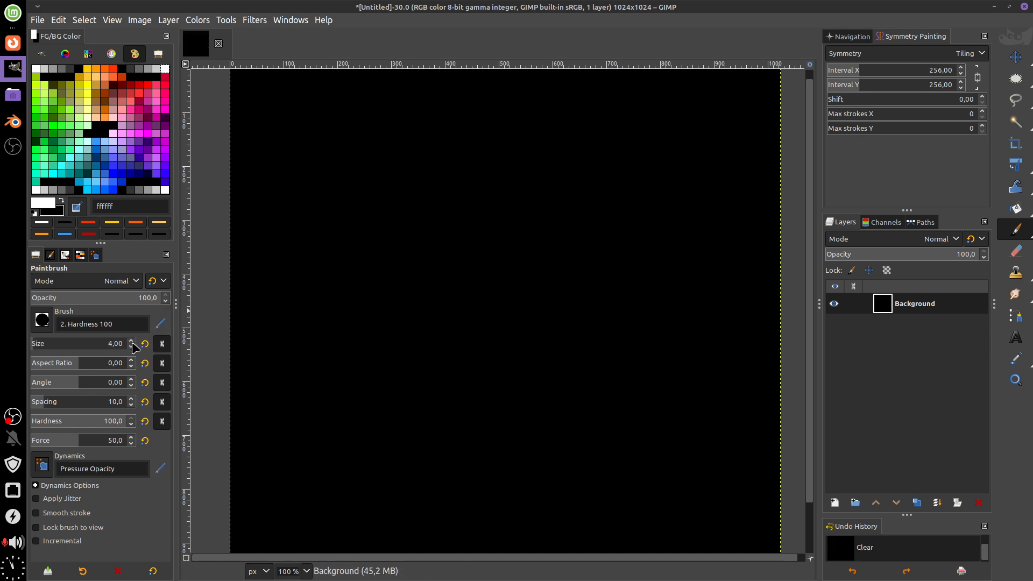
Step: Set the brush size to 5 and draw irregular closed stone outlines of varying sizes, with small dots filling the spaces between them
key(ctrl+z)
key(ctrl+y)
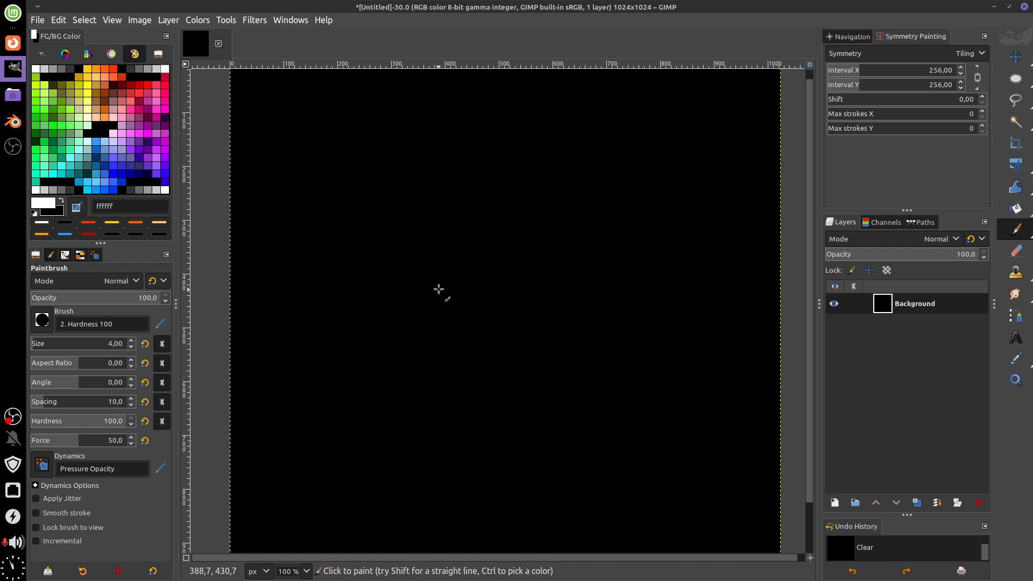
key(bracketright)
mouse_move(433, 299)
mouse_down()
mouse_move(443, 267)
mouse_move(477, 250)
mouse_move(511, 268)
mouse_move(516, 287)
mouse_move(499, 325)
mouse_move(473, 340)
mouse_move(438, 334)
mouse_move(433, 301)
mouse_up()
mouse_move(527, 276)
mouse_down()
mouse_move(514, 236)
mouse_move(525, 222)
mouse_move(551, 211)
mouse_move(582, 221)
mouse_move(583, 249)
mouse_move(530, 280)
mouse_up()
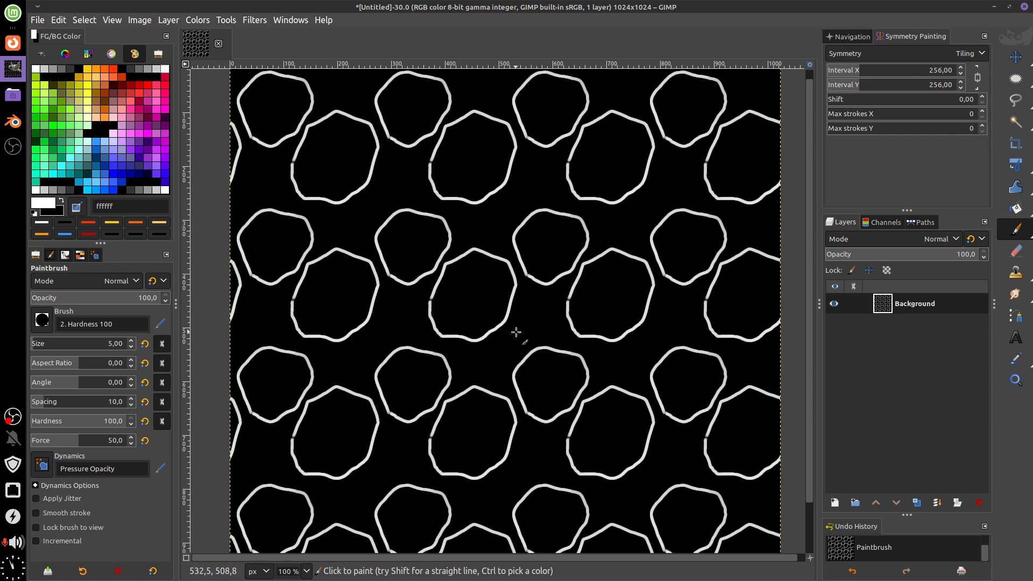
mouse_move(516, 332)
mouse_down()
mouse_move(515, 300)
mouse_move(552, 297)
mouse_move(561, 325)
mouse_move(532, 343)
mouse_move(514, 325)
mouse_up()
mouse_move(478, 378)
mouse_down()
mouse_move(499, 348)
mouse_move(504, 366)
mouse_move(477, 375)
mouse_move(449, 343)
mouse_up()
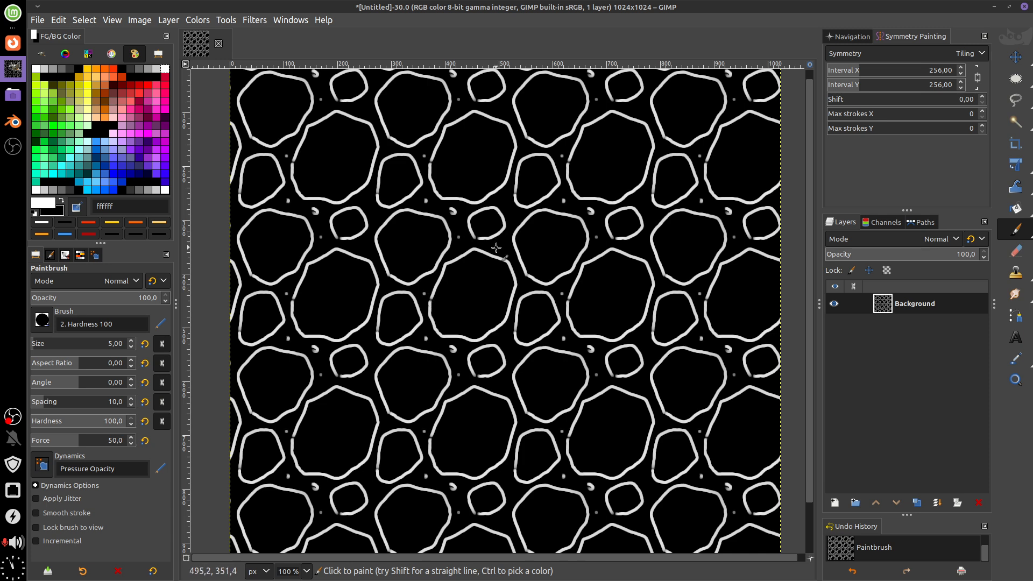
Step: Close the gap in the side of the largest tiled stone outlines with a short brush mark
scroll(599, 292, down, 3)
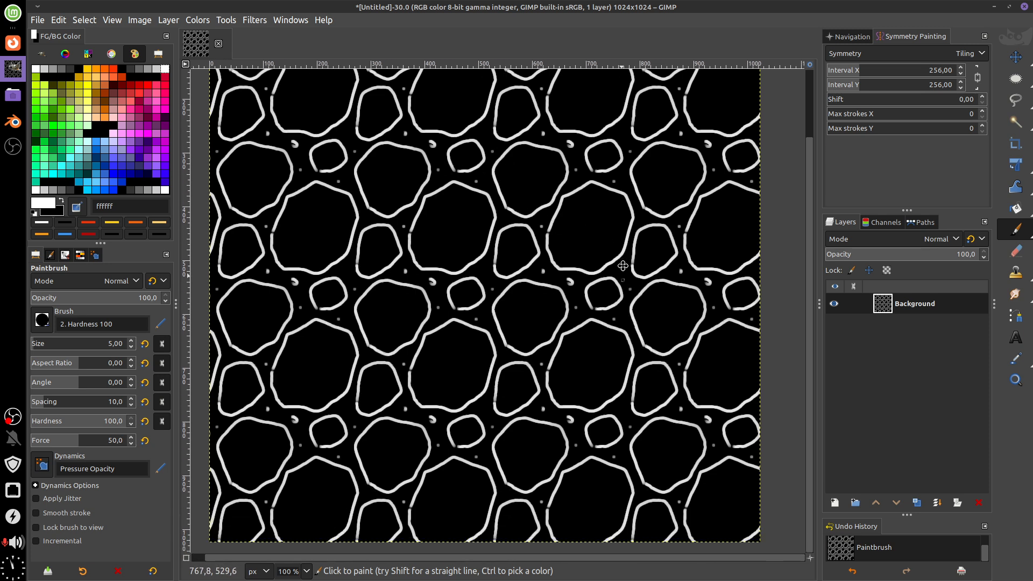
scroll(581, 307, right, 2)
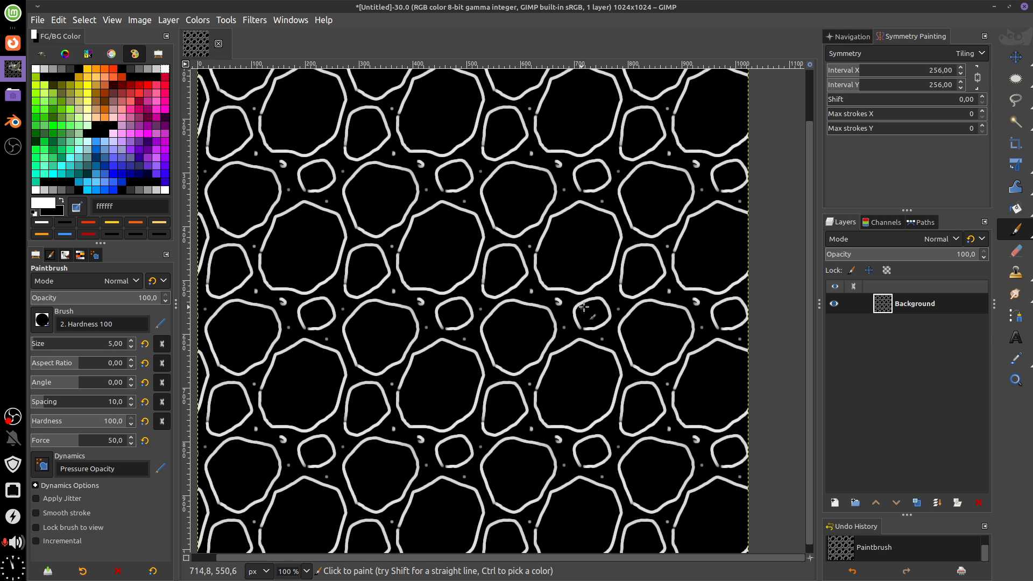
scroll(605, 300, right, 1)
click(593, 295)
scroll(641, 302, up, 1)
scroll(646, 300, left, 1)
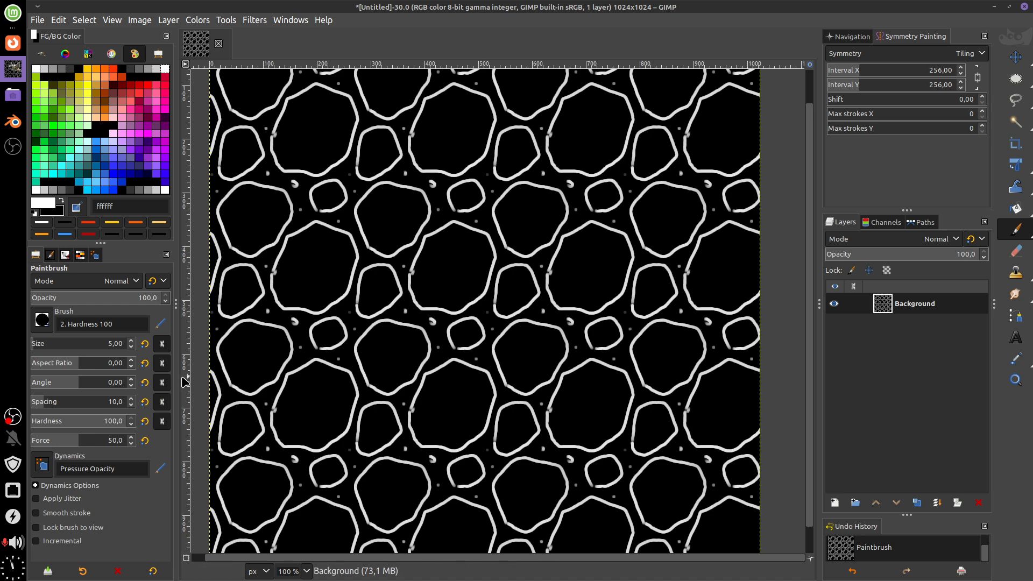
mouse_move(532, 263)
mouse_down()
mouse_move(514, 292)
mouse_move(530, 273)
mouse_move(564, 269)
mouse_up()
scroll(508, 315, right, 1)
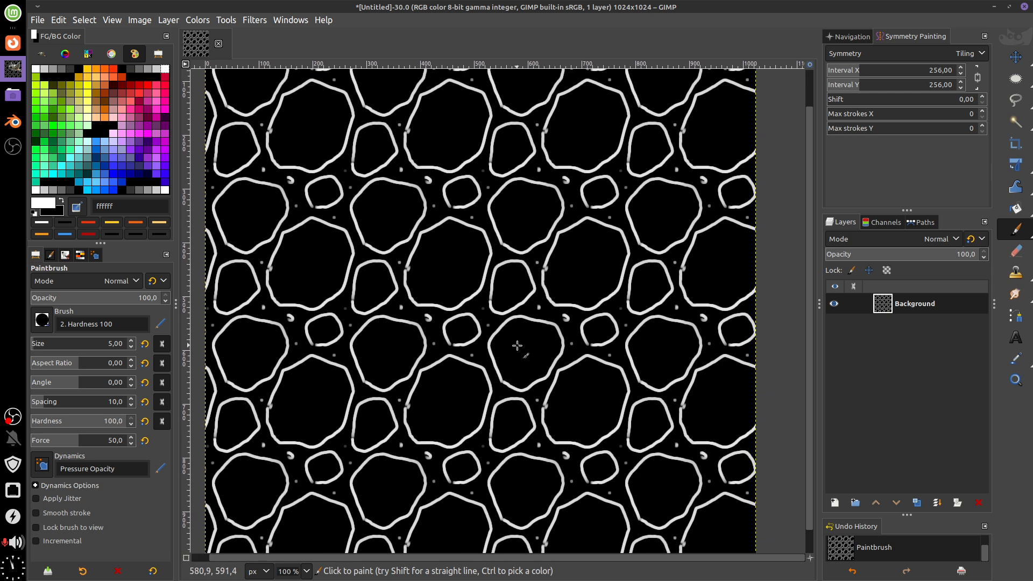
Step: Switch to the MyPaint Brush tool and choose the "basic digital brush smudging" brush
ctrl+scroll(517, 345, up, 2)
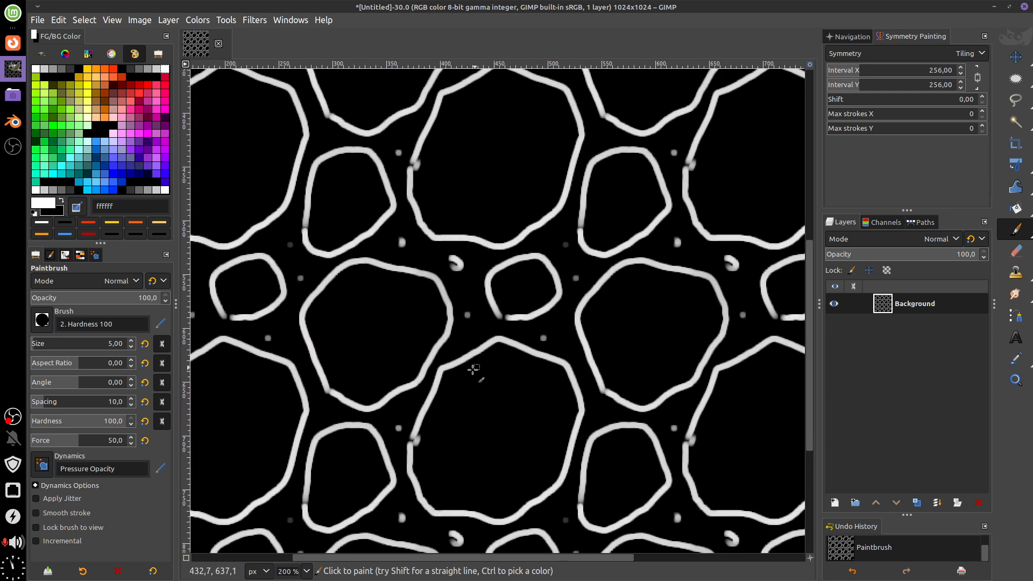
mouse_move(1016, 229)
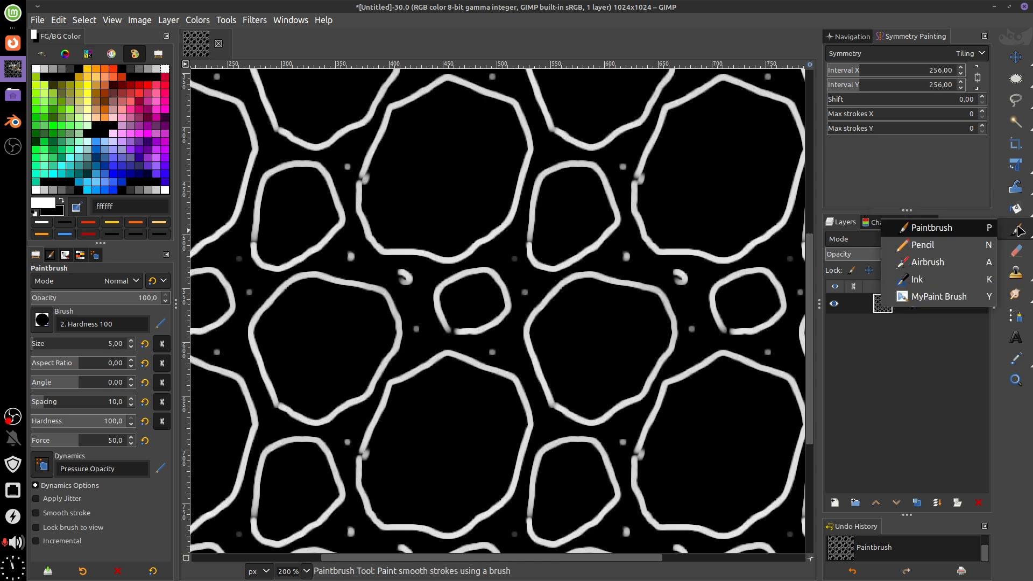
click(934, 299)
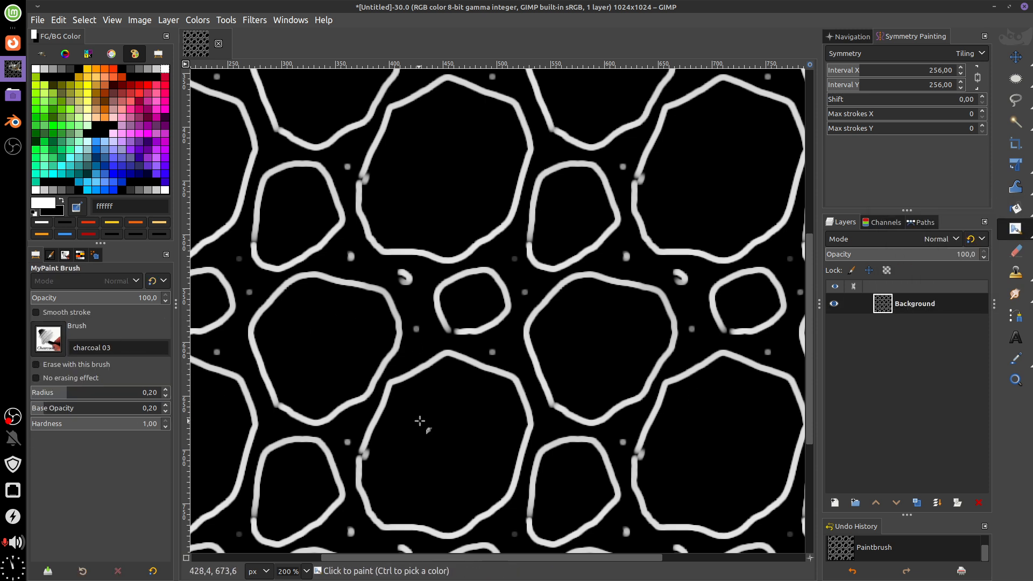
scroll(420, 420, down, 3)
click(48, 339)
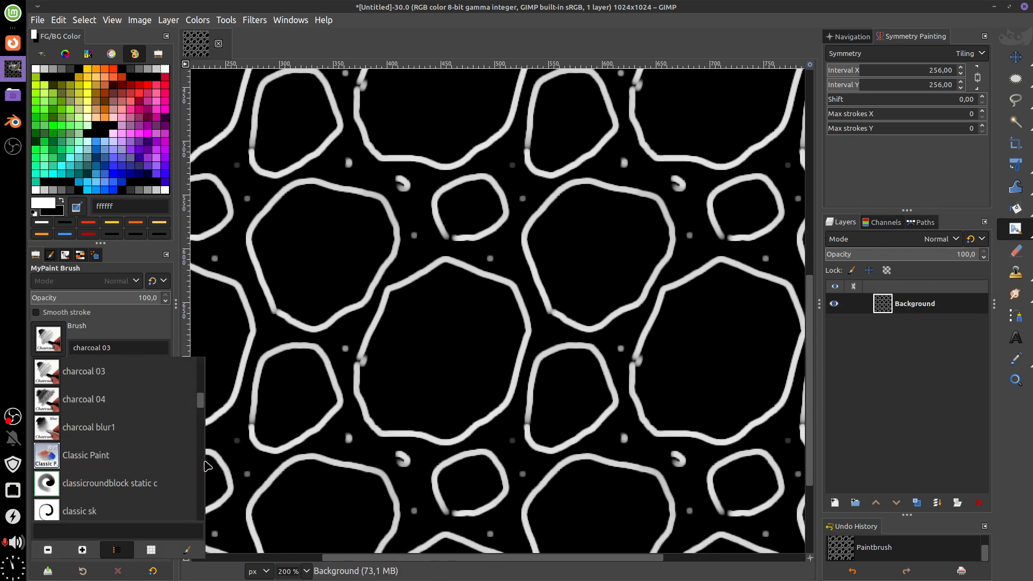
mouse_move(203, 409)
mouse_down()
mouse_move(203, 365)
mouse_move(205, 387)
mouse_up()
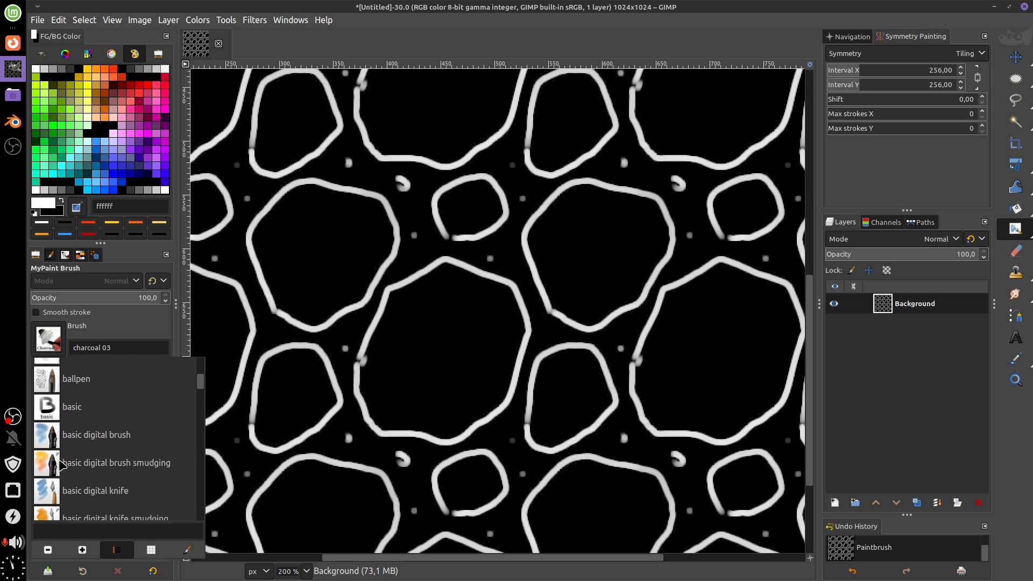
click(61, 464)
Step: Fill the large and medium stones with soft grey-to-white shading, brightening toward their centres, using the smudging brush
mouse_move(397, 318)
mouse_down()
mouse_move(382, 399)
mouse_move(409, 415)
mouse_move(472, 416)
mouse_move(493, 393)
mouse_move(506, 331)
mouse_move(491, 293)
mouse_move(420, 286)
mouse_move(372, 369)
mouse_move(380, 406)
mouse_move(414, 423)
mouse_move(388, 417)
mouse_move(436, 426)
mouse_move(462, 419)
mouse_move(491, 385)
mouse_move(510, 315)
mouse_move(457, 296)
mouse_move(402, 386)
mouse_move(425, 395)
mouse_move(447, 369)
mouse_move(468, 380)
mouse_move(480, 313)
mouse_move(442, 283)
mouse_move(392, 377)
mouse_move(434, 398)
mouse_move(476, 320)
mouse_move(453, 360)
mouse_move(427, 320)
mouse_move(468, 334)
mouse_move(416, 378)
mouse_move(429, 314)
mouse_move(445, 354)
mouse_move(445, 317)
mouse_move(411, 372)
mouse_move(414, 345)
mouse_move(458, 323)
mouse_move(463, 371)
mouse_up()
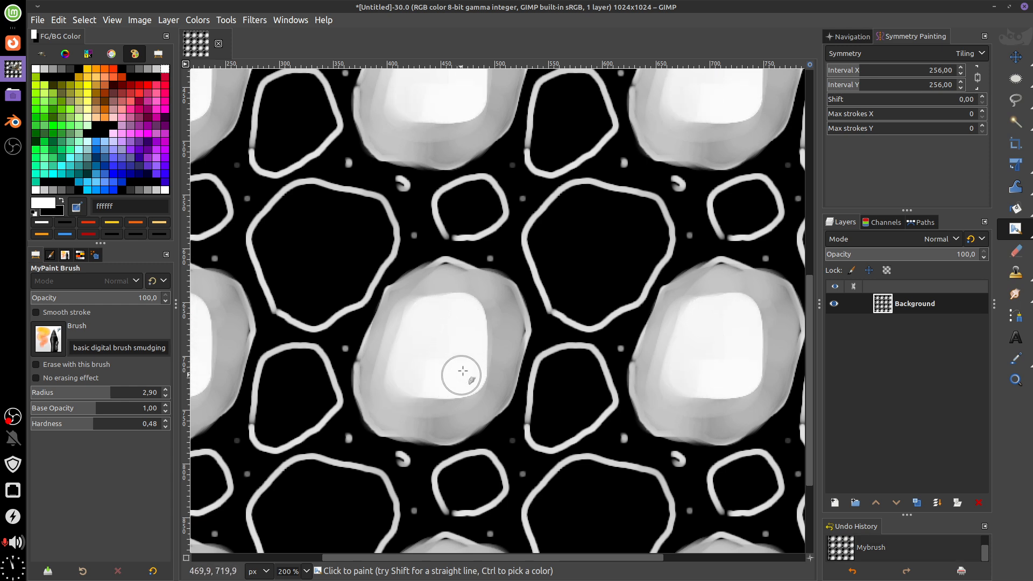
mouse_move(267, 228)
mouse_down()
mouse_move(305, 310)
mouse_move(364, 279)
mouse_move(377, 238)
mouse_move(361, 211)
mouse_move(317, 202)
mouse_move(277, 232)
mouse_move(279, 284)
mouse_move(291, 305)
mouse_move(270, 253)
mouse_move(290, 308)
mouse_move(333, 302)
mouse_move(364, 280)
mouse_move(365, 233)
mouse_move(342, 206)
mouse_move(287, 200)
mouse_move(275, 219)
mouse_move(339, 247)
mouse_up()
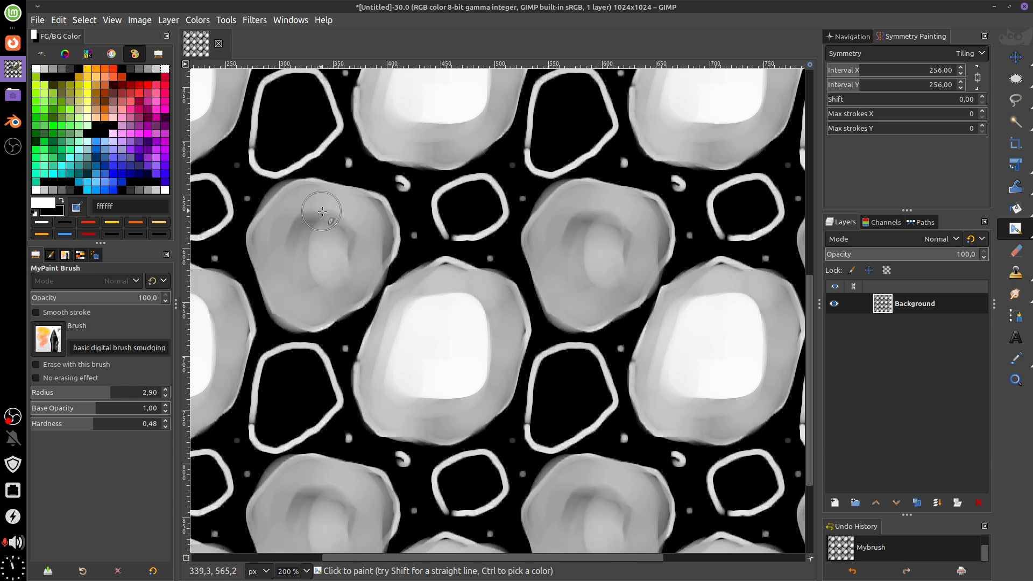
mouse_move(322, 211)
mouse_down()
mouse_move(319, 242)
mouse_move(299, 226)
mouse_move(311, 208)
mouse_move(334, 221)
mouse_move(341, 258)
mouse_move(394, 240)
mouse_move(354, 208)
mouse_move(289, 253)
mouse_move(287, 241)
mouse_move(298, 269)
mouse_move(342, 285)
mouse_move(357, 221)
mouse_move(315, 210)
mouse_move(336, 208)
mouse_move(374, 232)
mouse_move(351, 278)
mouse_move(323, 233)
mouse_up()
Step: Shade the insides of the two smaller stone outlines with the smudging brush until each is filled with light grey
scroll(322, 210, up, 5)
mouse_move(306, 272)
mouse_down()
mouse_move(311, 222)
mouse_move(313, 245)
mouse_move(325, 202)
mouse_move(350, 230)
mouse_up()
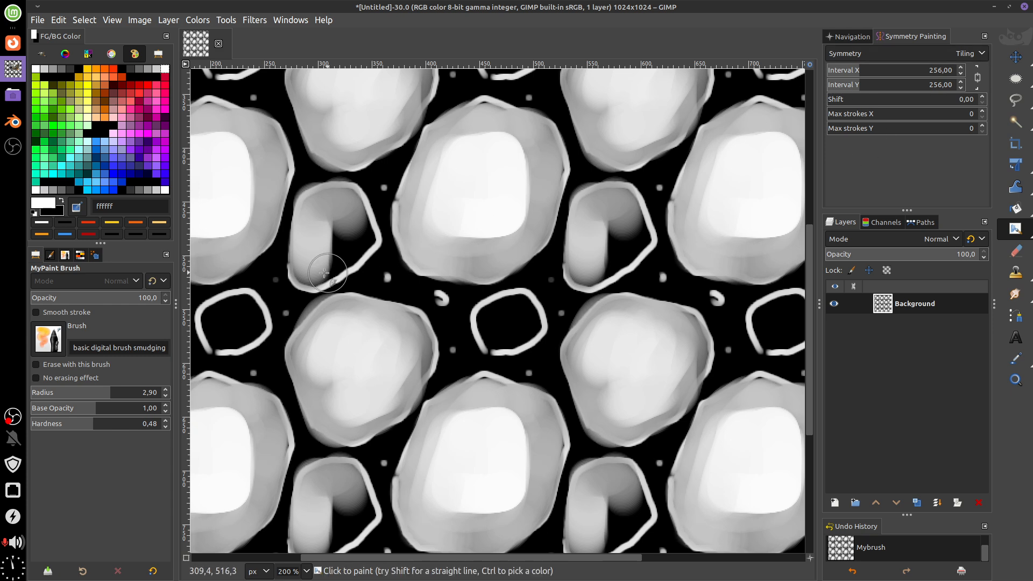
mouse_move(325, 271)
mouse_down()
mouse_move(314, 271)
mouse_move(356, 249)
mouse_up()
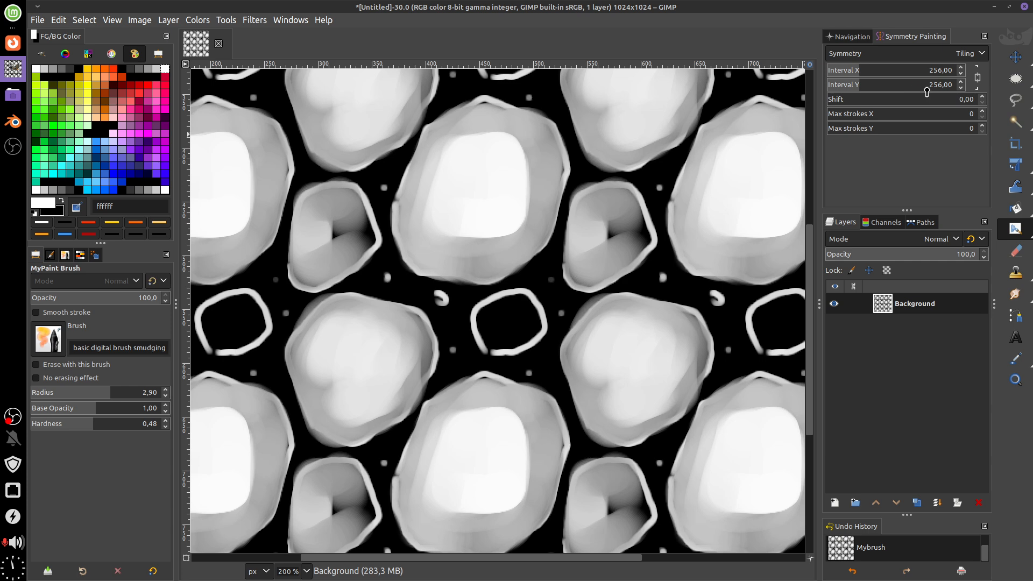
mouse_move(312, 267)
mouse_down()
mouse_move(348, 244)
mouse_move(345, 204)
mouse_move(310, 277)
mouse_move(356, 250)
mouse_move(362, 235)
mouse_move(335, 201)
mouse_move(304, 212)
mouse_up()
mouse_move(215, 323)
mouse_down()
mouse_move(252, 318)
mouse_move(387, 243)
mouse_move(326, 264)
mouse_move(324, 283)
mouse_move(353, 277)
mouse_move(344, 253)
mouse_up()
mouse_move(354, 396)
mouse_down()
mouse_move(355, 373)
mouse_move(288, 358)
mouse_up()
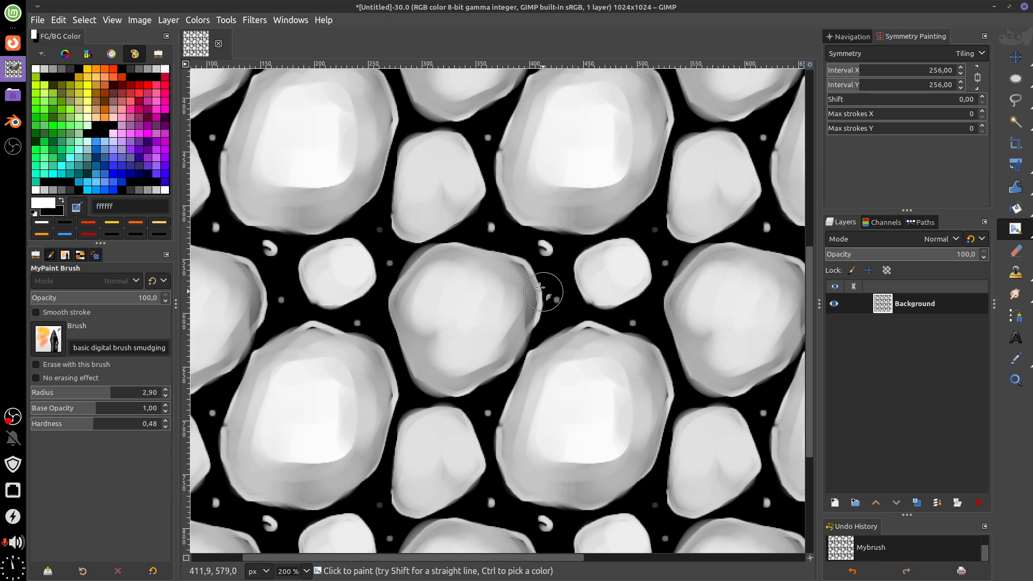
Step: Check the whole tiled pattern and smooth the rims of the large and medium stones with more smudging strokes
mouse_move(576, 253)
mouse_down()
mouse_move(575, 272)
mouse_move(506, 262)
mouse_up()
scroll(526, 267, down, 4)
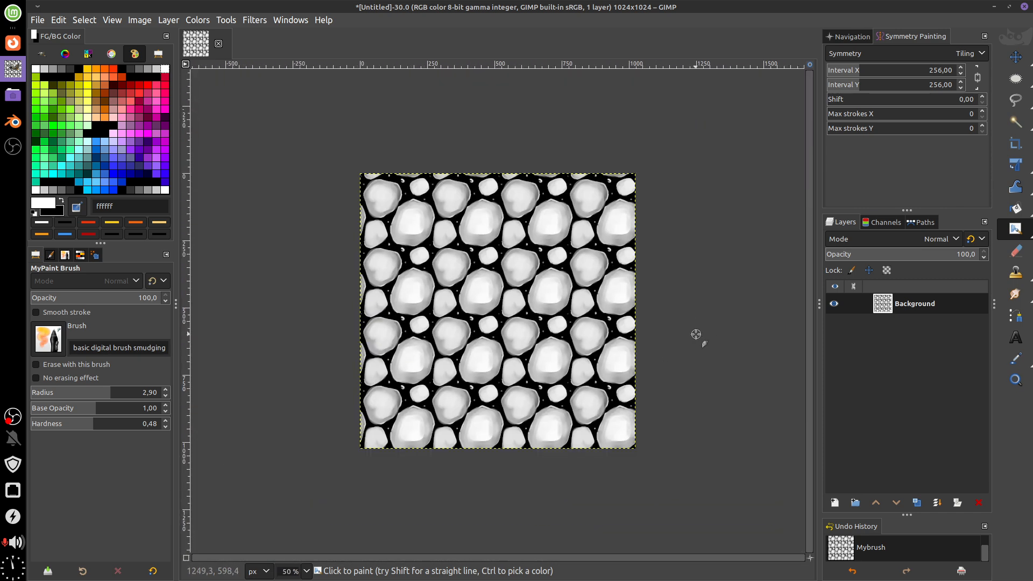
drag(522, 302, 594, 357)
scroll(542, 293, up, 4)
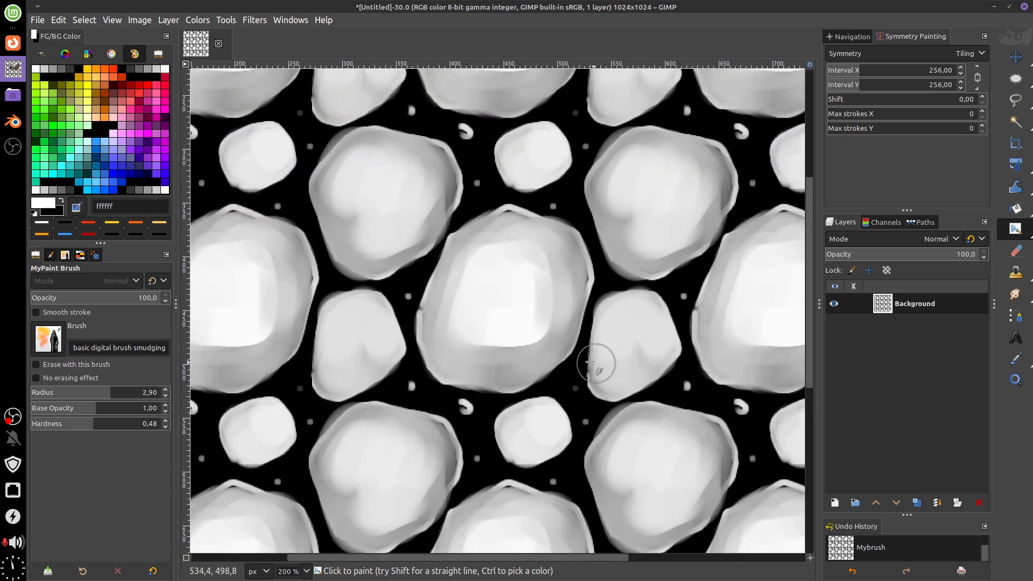
drag(534, 345, 585, 369)
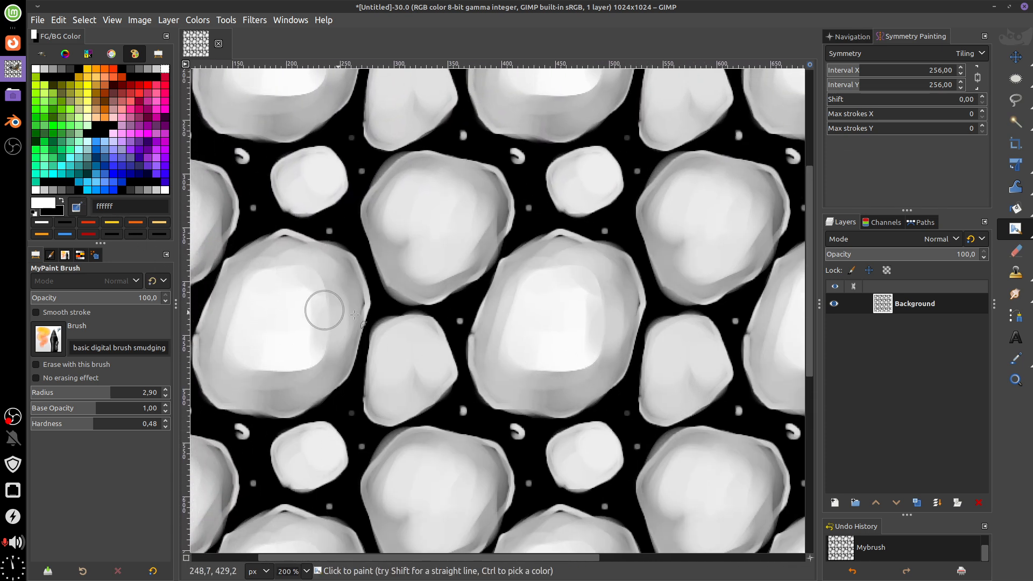
Step: Choose the "acrylic 05 paint" brush and paint small white glossy highlights on the medium, large and lower small stones
click(48, 343)
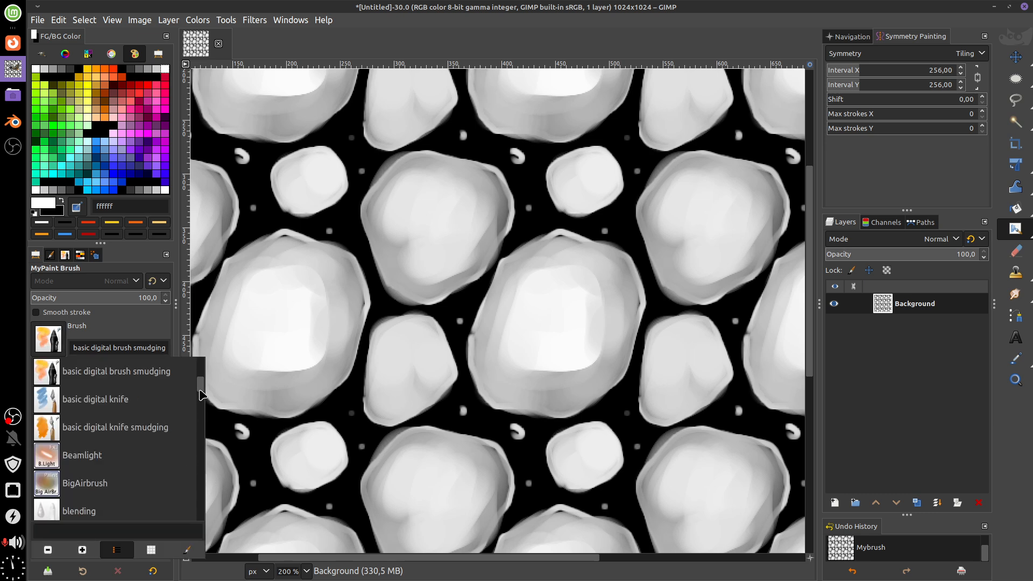
scroll(191, 401, up, 6)
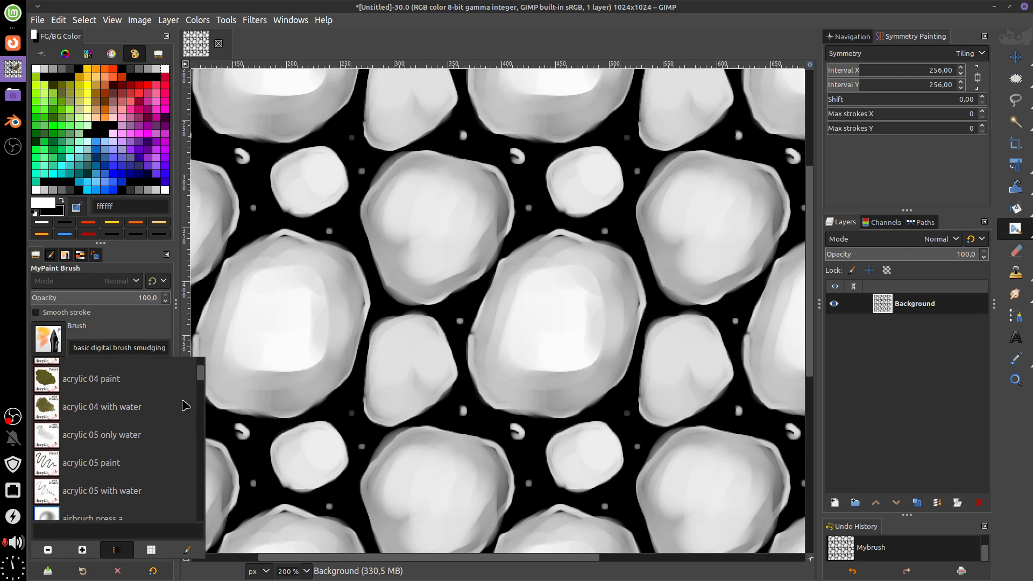
click(54, 464)
drag(465, 260, 486, 211)
mouse_move(408, 272)
mouse_down()
mouse_move(380, 219)
mouse_move(389, 186)
mouse_up()
mouse_move(316, 349)
mouse_down()
mouse_move(319, 281)
mouse_move(293, 269)
mouse_up()
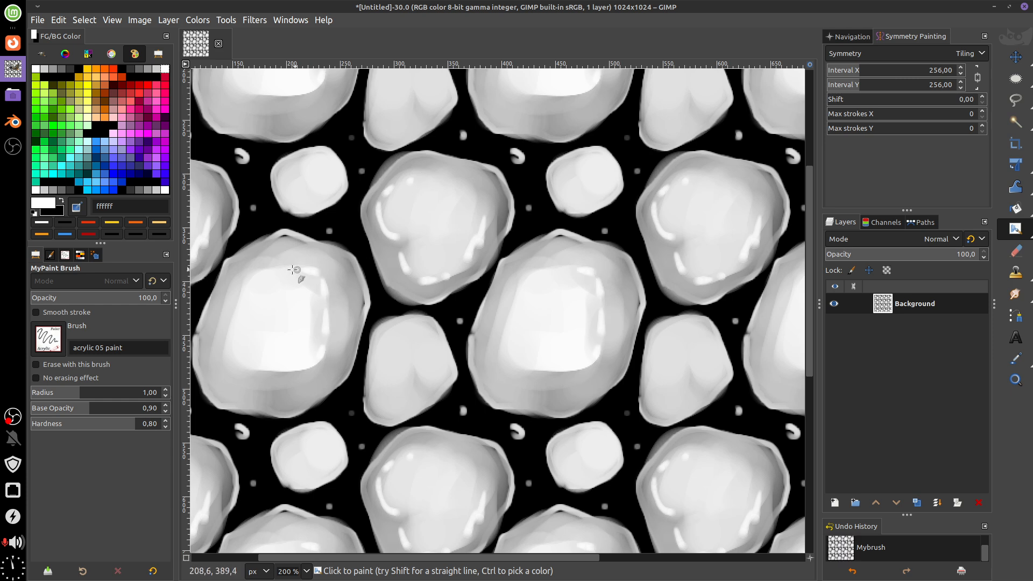
mouse_move(388, 373)
mouse_down()
mouse_move(396, 343)
mouse_move(416, 340)
mouse_move(393, 374)
mouse_move(395, 391)
mouse_move(411, 388)
mouse_move(409, 349)
mouse_move(400, 359)
mouse_move(429, 356)
mouse_up()
click(426, 373)
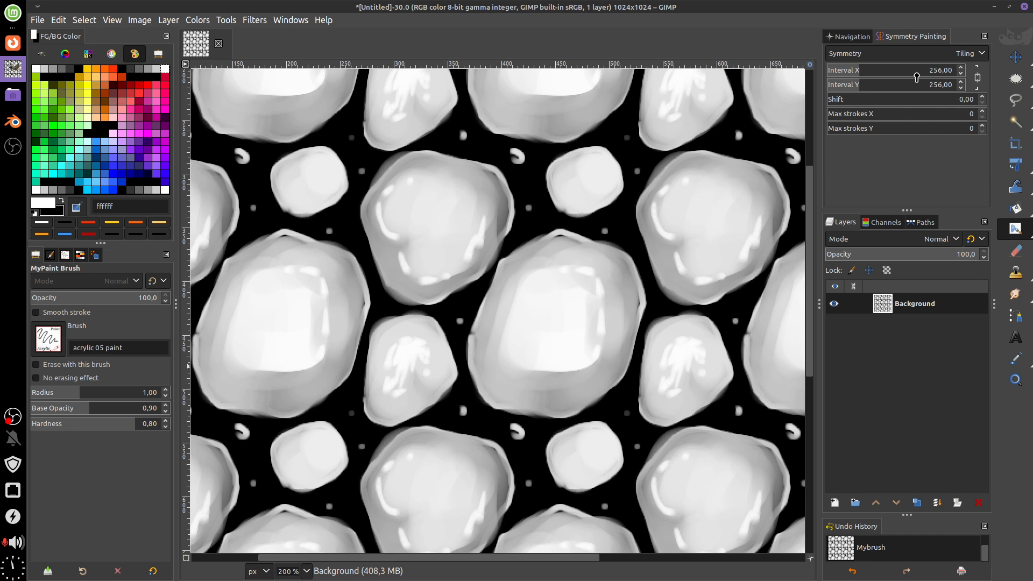
Step: Set both the X and Y tiling intervals to 128
click(950, 73)
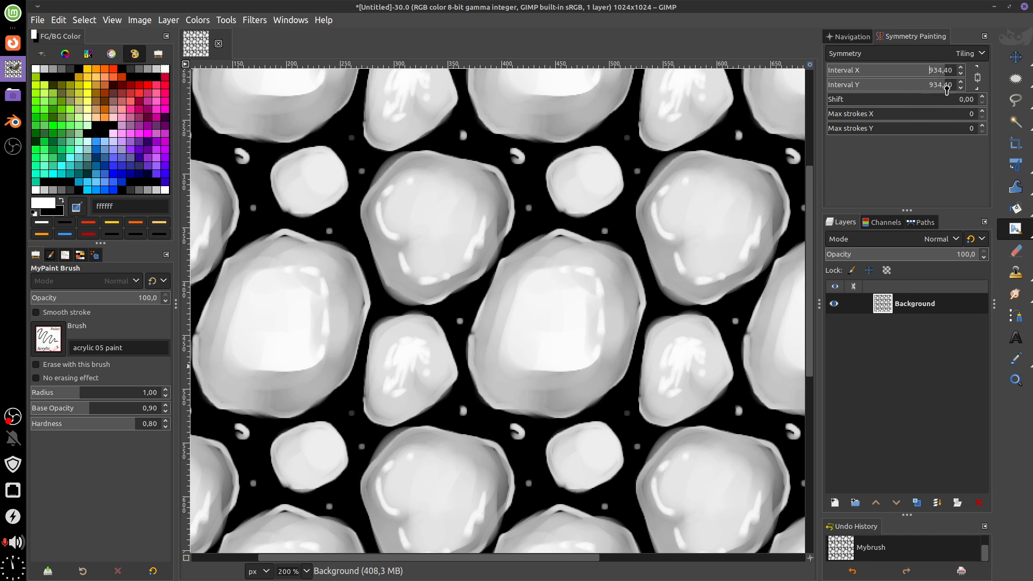
key(Right)
text(128)
key(Return)
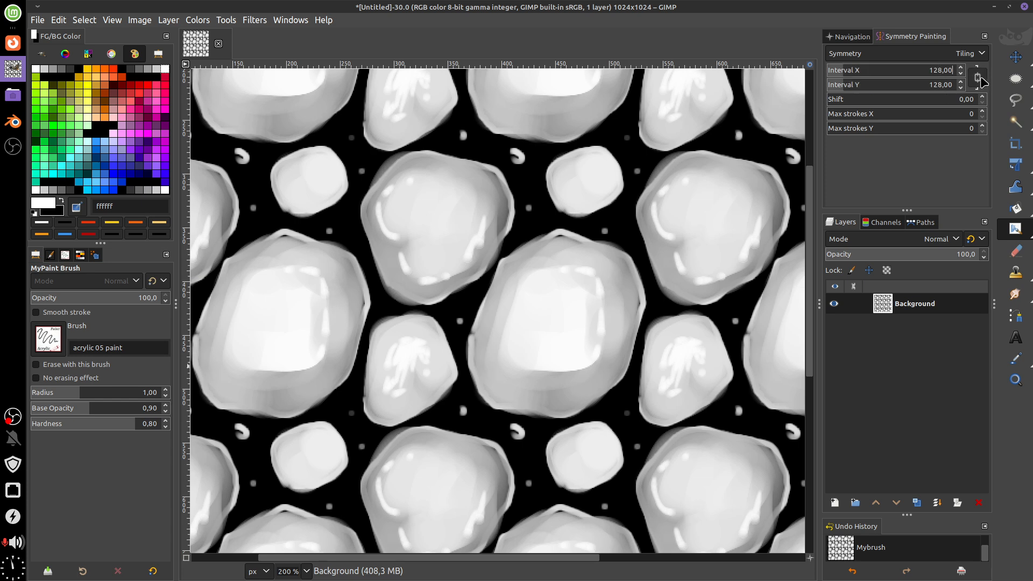
Step: Lower the brush opacity to 41.7 and paint faint white dots in the black gaps between the stones
drag(438, 218, 473, 229)
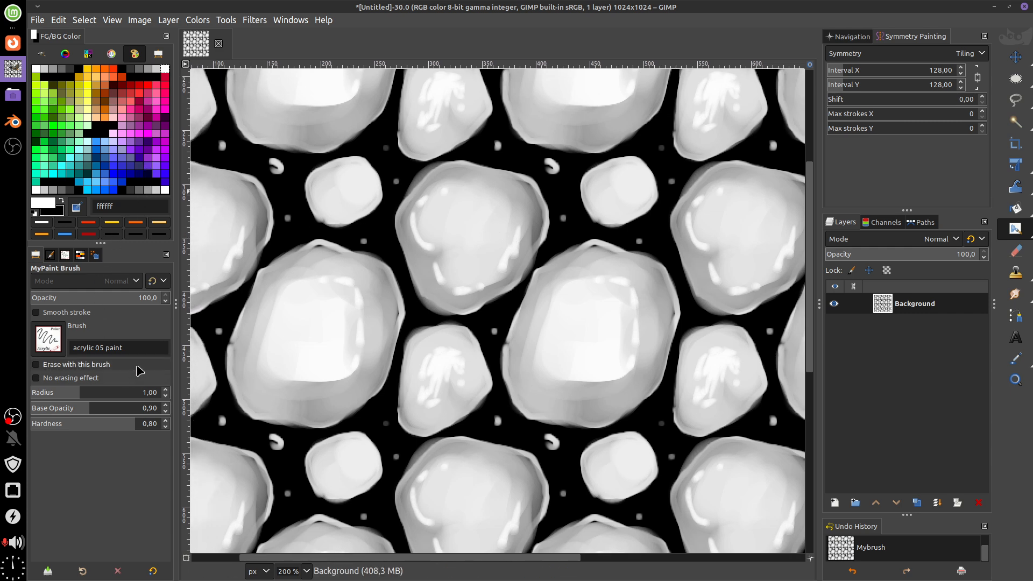
drag(151, 303, 78, 305)
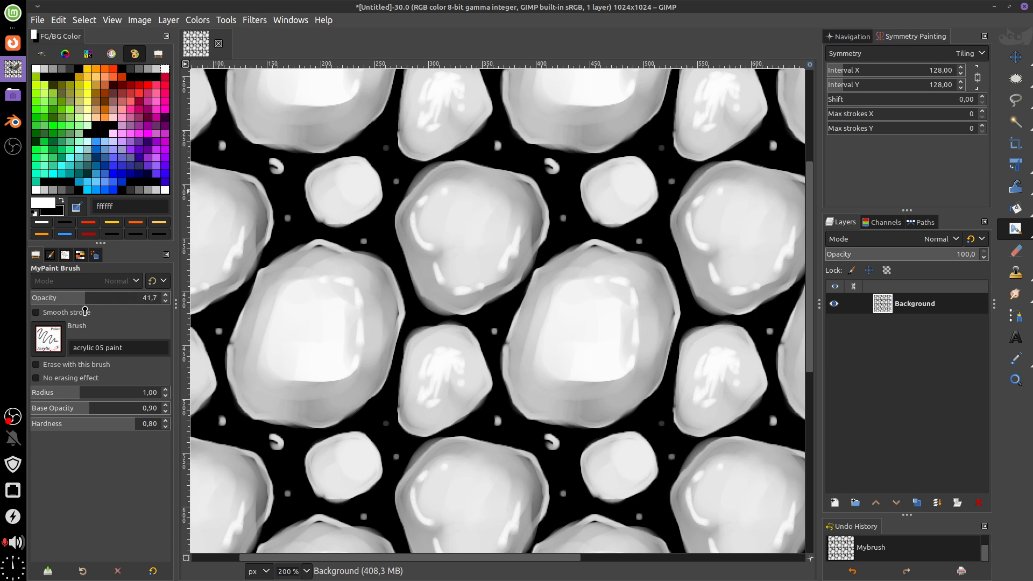
click(63, 200)
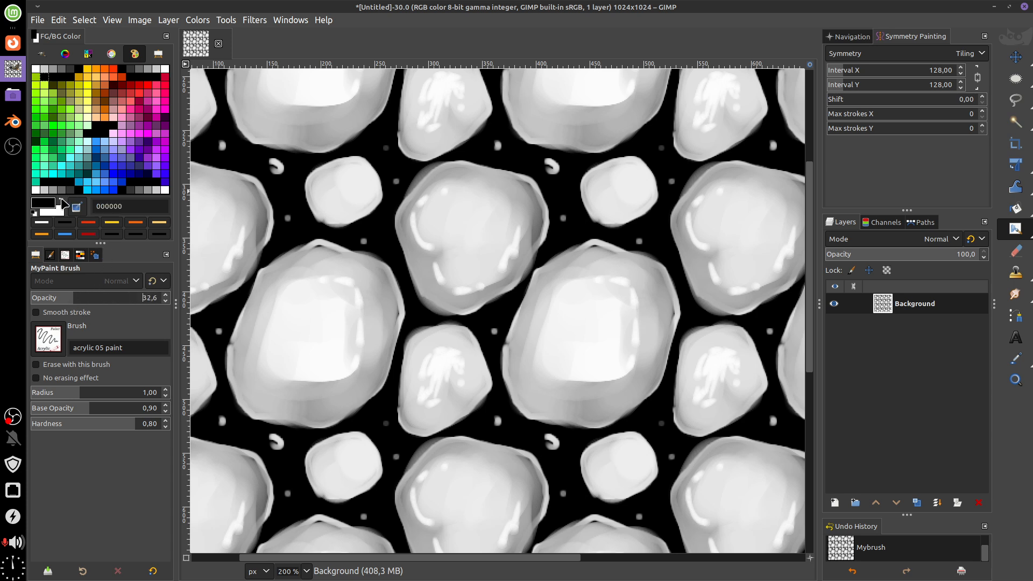
click(60, 199)
mouse_move(386, 236)
mouse_down()
mouse_move(412, 289)
mouse_move(402, 275)
mouse_move(292, 254)
mouse_move(325, 199)
mouse_move(384, 219)
mouse_move(379, 226)
mouse_move(379, 216)
mouse_move(400, 264)
mouse_move(363, 232)
mouse_move(294, 227)
mouse_up()
Step: Swap the foreground and background colours so that black is the painting colour
click(51, 340)
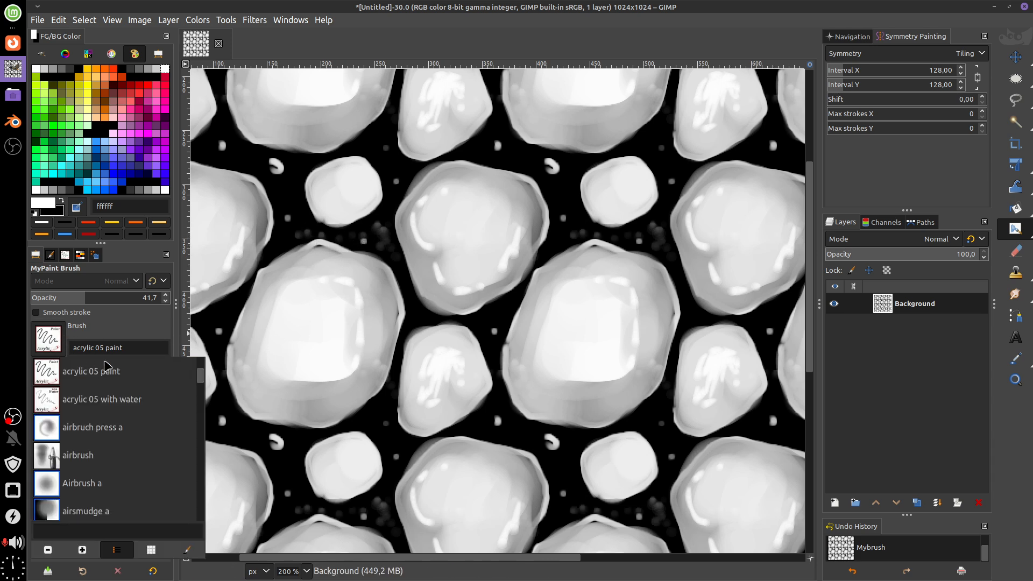
click(60, 197)
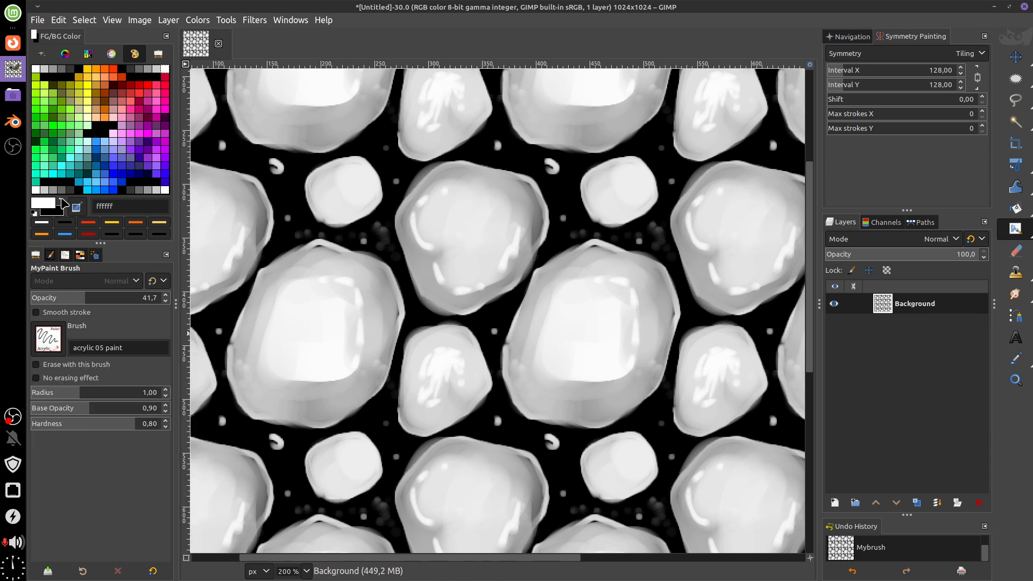
click(62, 201)
Step: Try the "2B pencil #1" brush with a few short dark marks on the stones and undo them
click(75, 346)
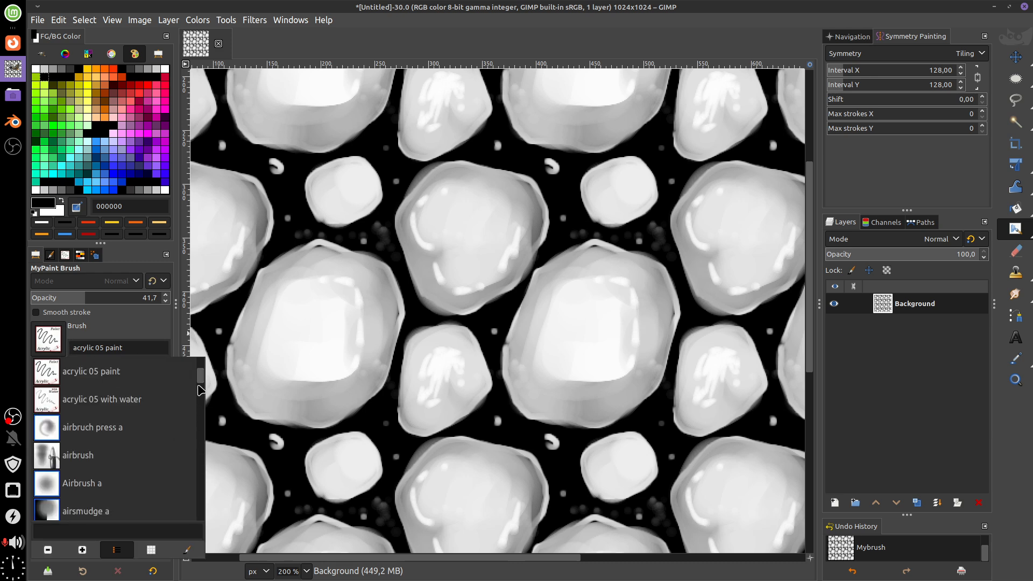
drag(198, 386, 203, 362)
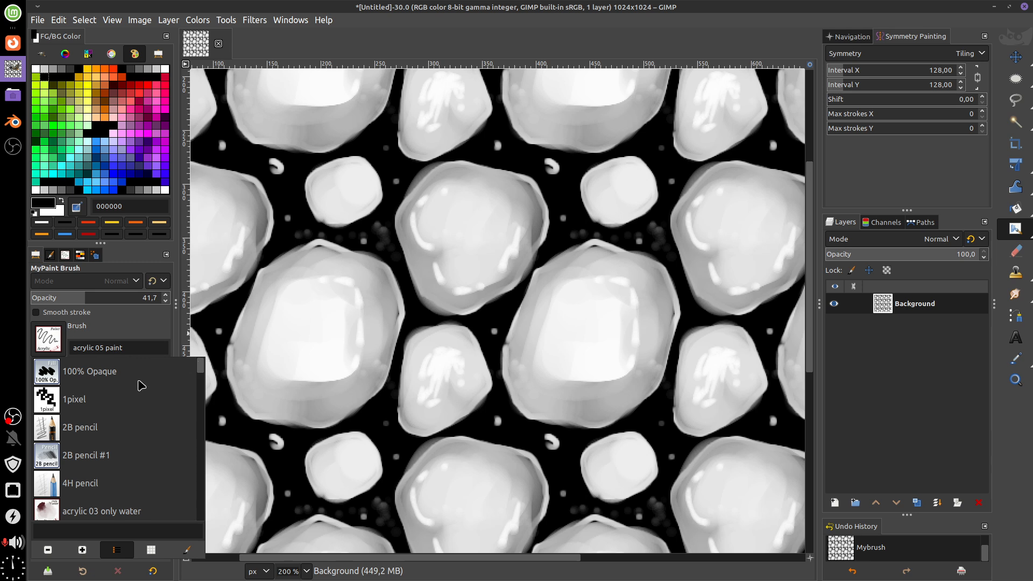
click(53, 459)
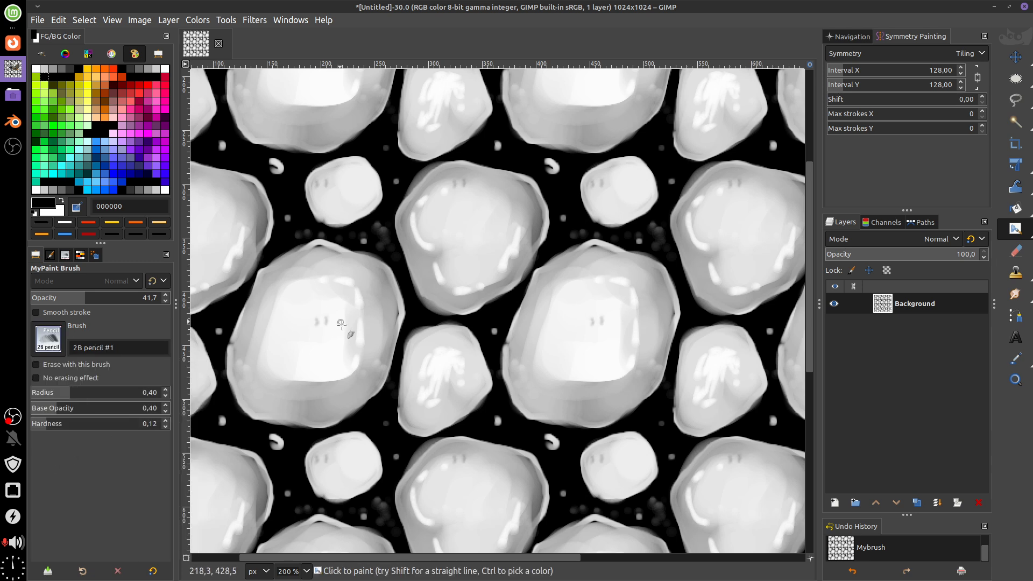
key(ctrl)
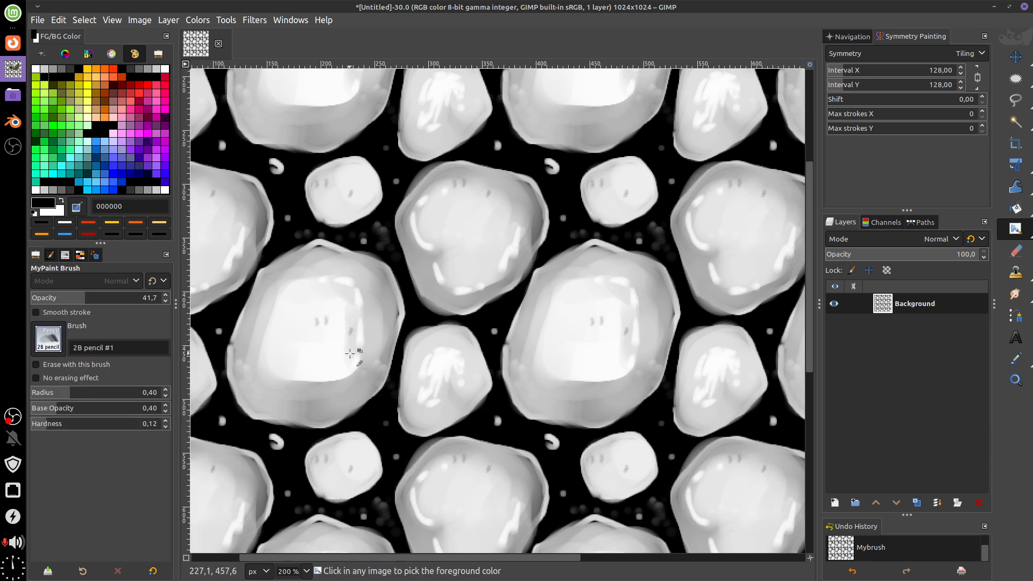
Step: Choose the "particules 3" brush, undo the test strokes, and lower the opacity to 16.9
click(49, 337)
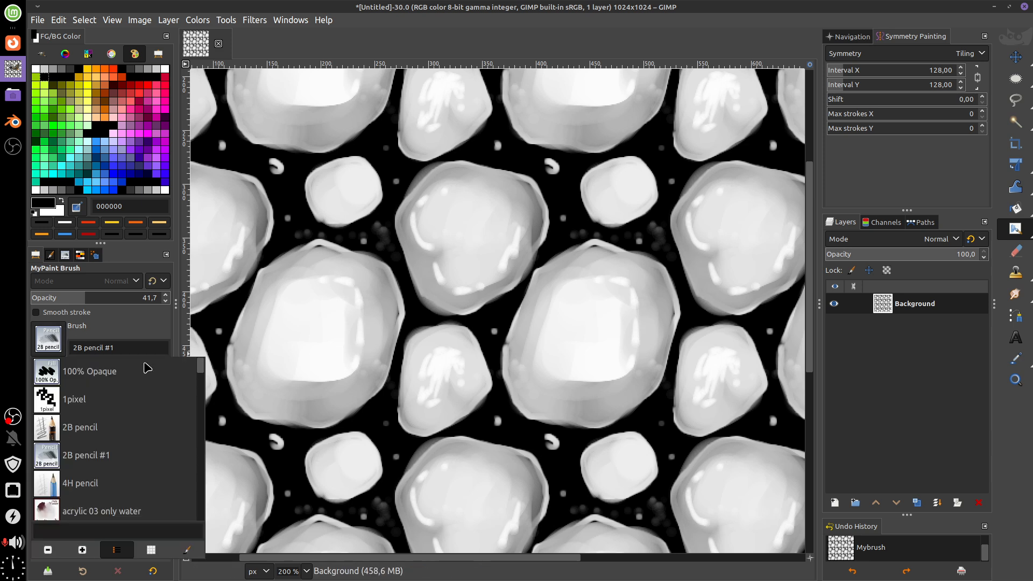
scroll(199, 384, down, 15)
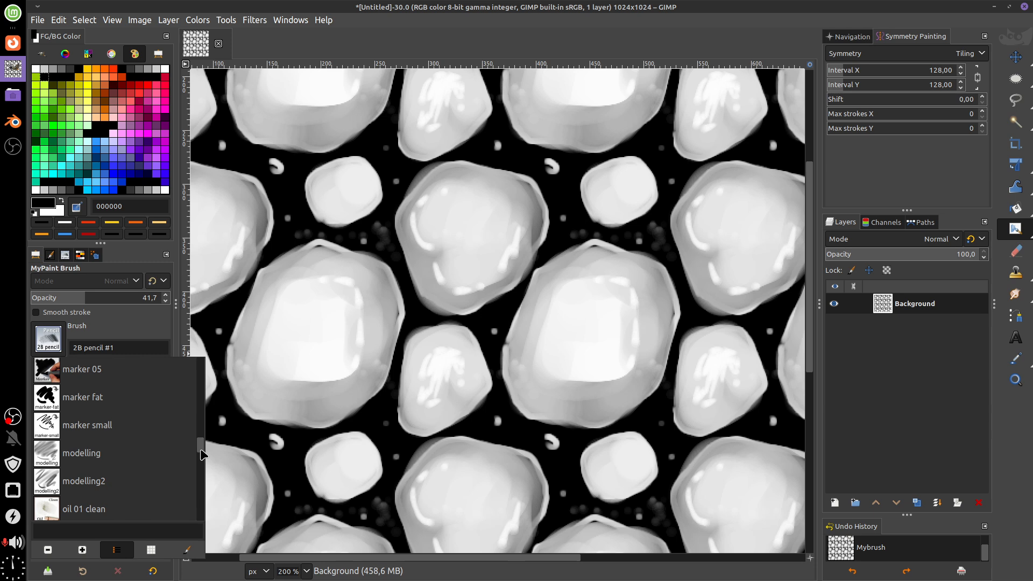
scroll(200, 452, up, 3)
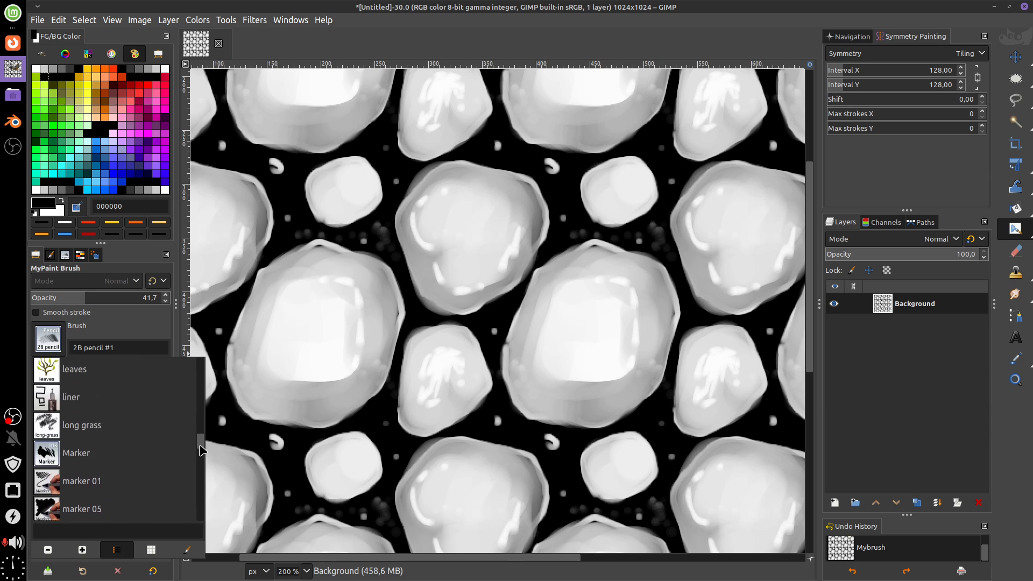
scroll(200, 455, down, 10)
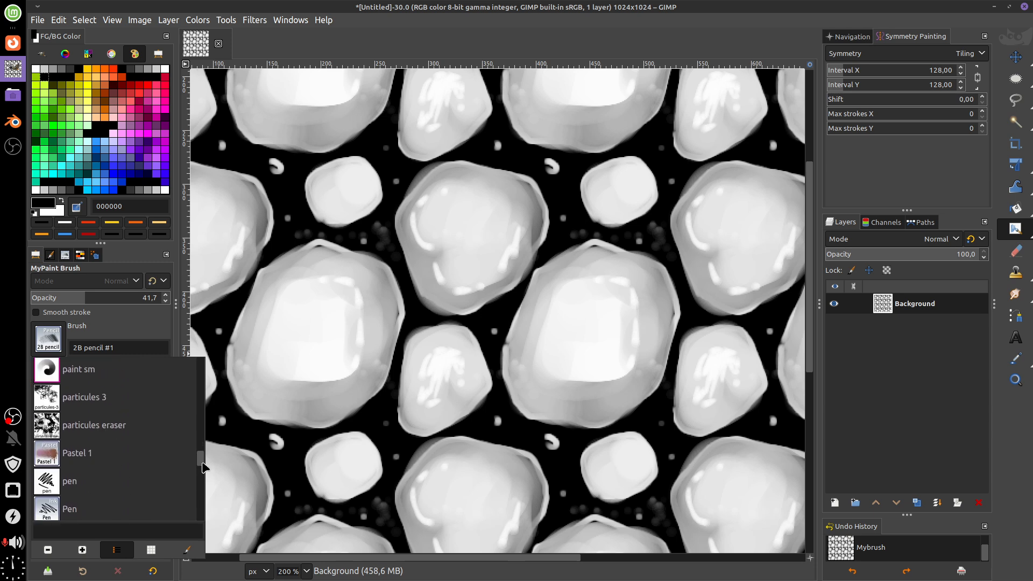
click(76, 408)
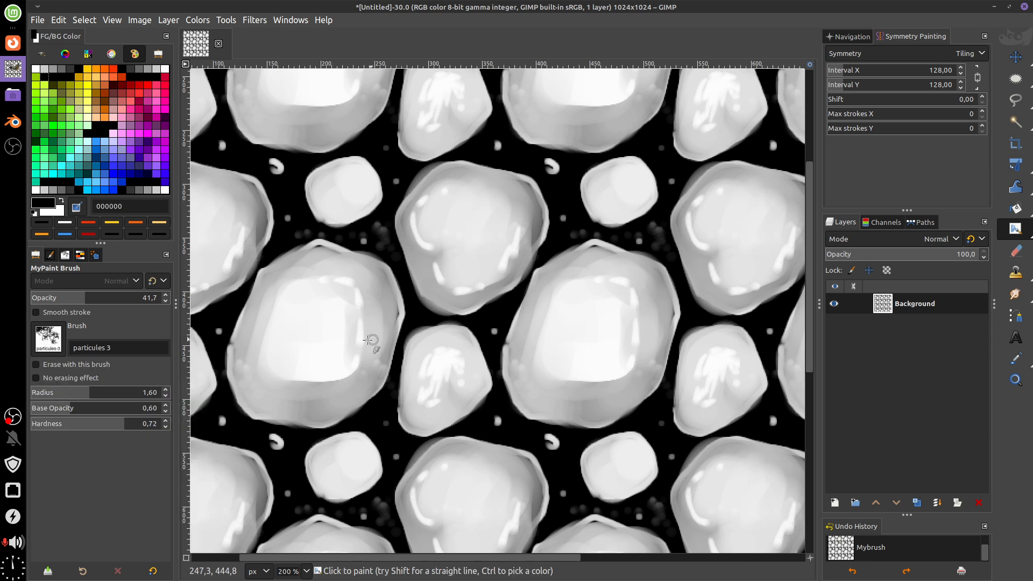
key(ctrl+z)
key(ctrl+z)
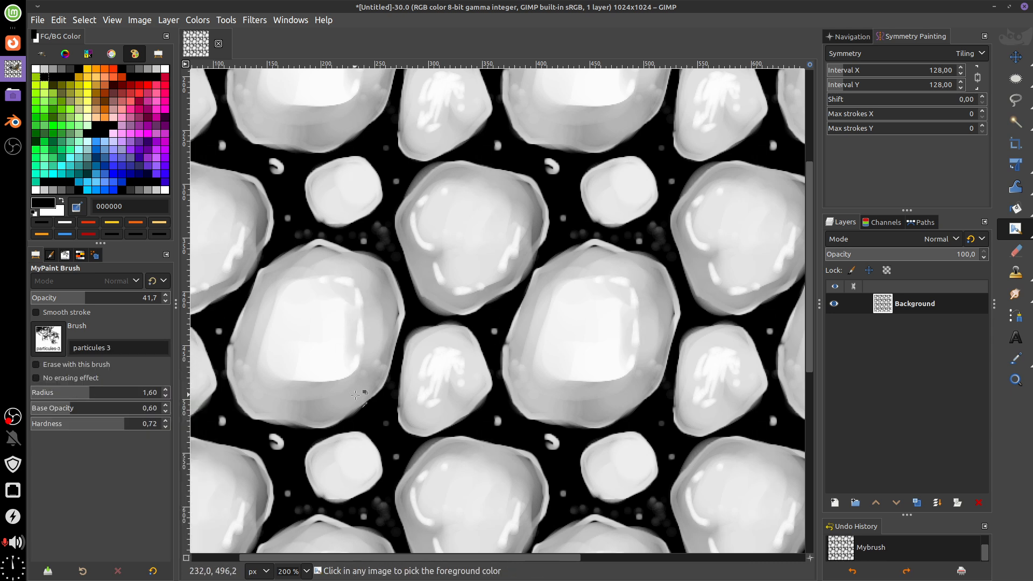
drag(84, 300, 53, 300)
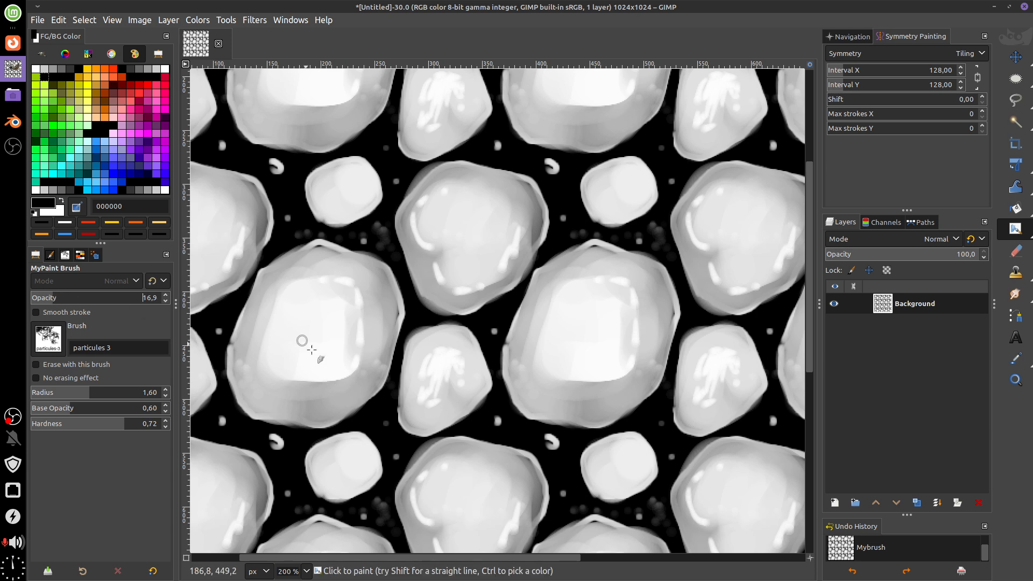
Step: Brush faint black particle strokes over the large, medium and small stones to give their surfaces a mottled texture
mouse_move(314, 376)
mouse_down()
mouse_move(308, 339)
mouse_move(277, 294)
mouse_up()
mouse_move(344, 356)
mouse_down()
mouse_move(360, 320)
mouse_move(340, 268)
mouse_move(372, 270)
mouse_move(406, 327)
mouse_move(441, 311)
mouse_move(444, 268)
mouse_move(456, 297)
mouse_move(479, 292)
mouse_move(454, 301)
mouse_move(447, 266)
mouse_move(425, 243)
mouse_move(422, 207)
mouse_up()
drag(349, 178, 322, 192)
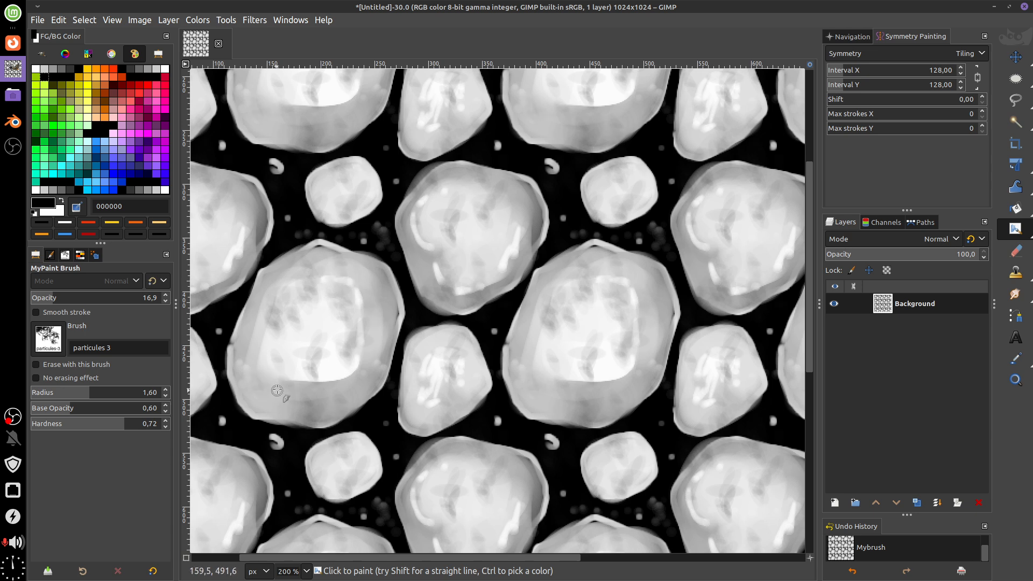
drag(319, 386, 381, 347)
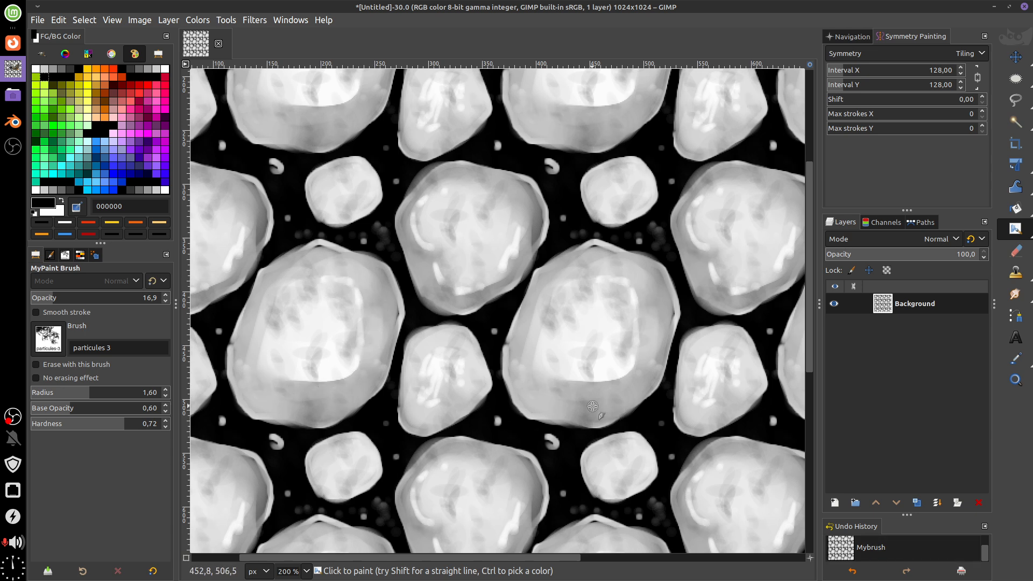
Step: Swap the painting colour back to white and add faint particle texture to the stones and the dark gaps between them
click(60, 201)
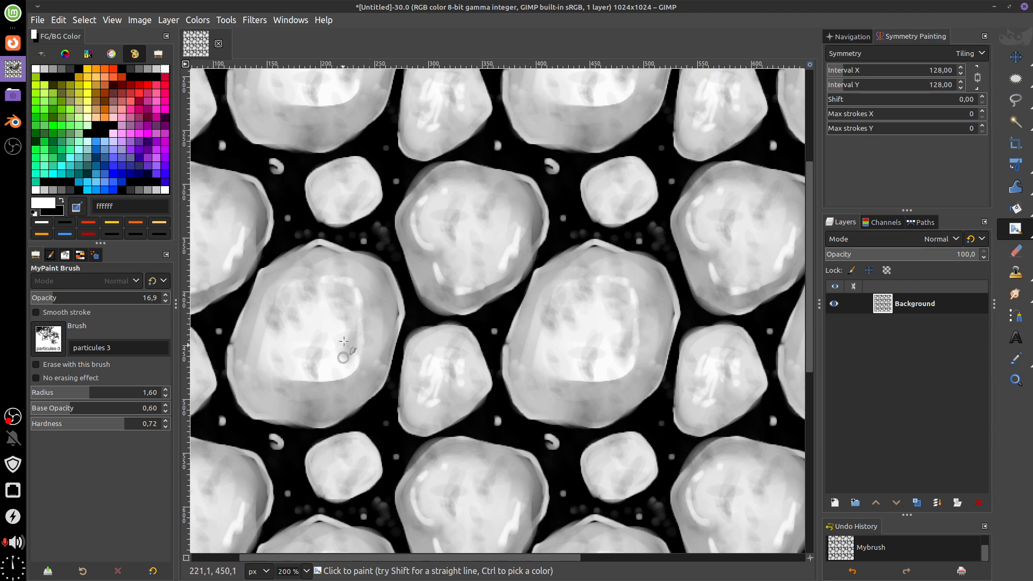
mouse_move(343, 341)
mouse_down()
mouse_move(346, 296)
mouse_move(298, 299)
mouse_move(275, 323)
mouse_move(306, 353)
mouse_up()
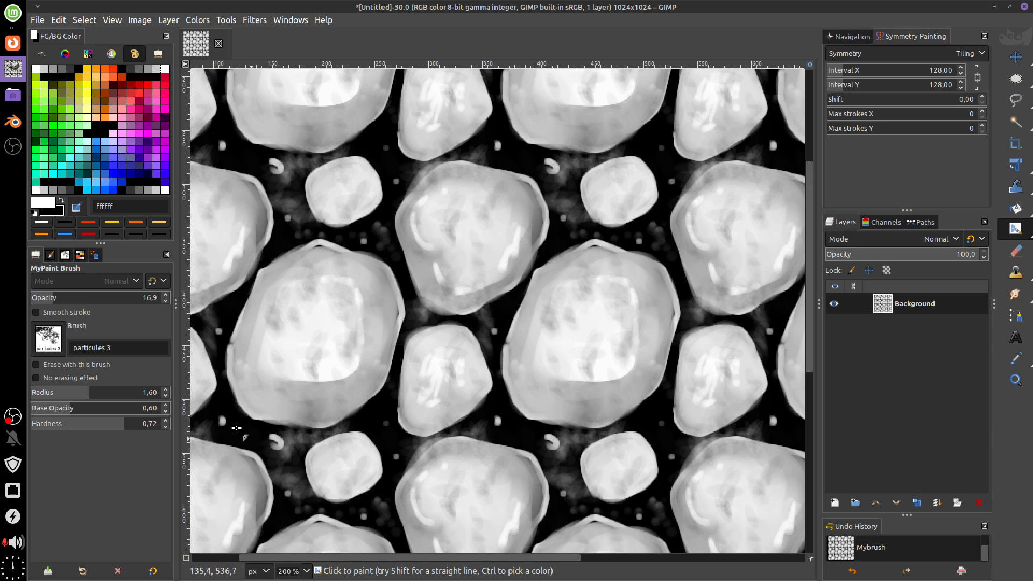
drag(236, 428, 249, 412)
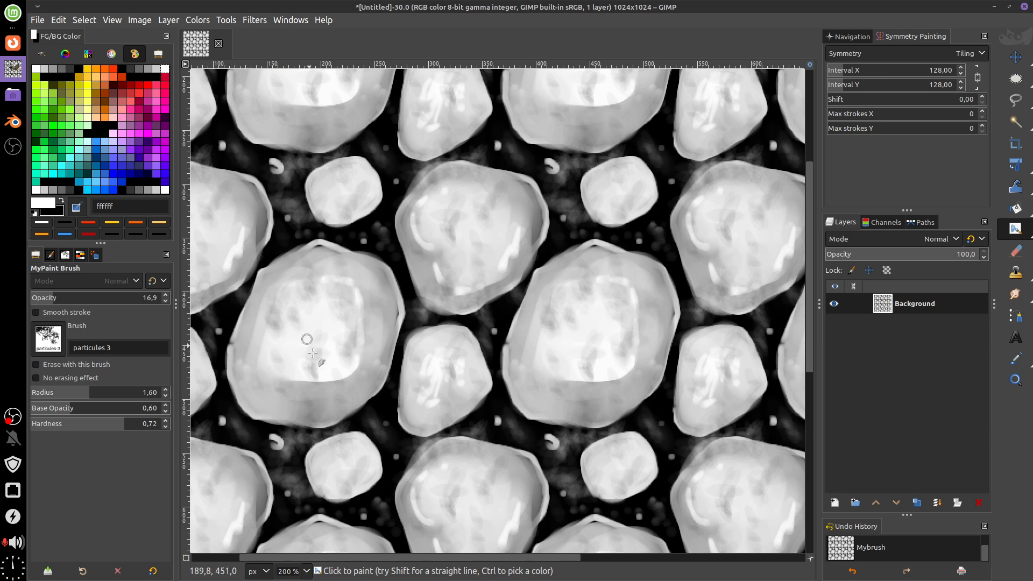
Step: Brush more faint white particle texture across the large stone and the adjoining dark gap, and review the whole tiled pattern
mouse_move(313, 354)
mouse_down()
mouse_move(338, 340)
mouse_move(334, 297)
mouse_move(284, 336)
mouse_move(299, 303)
mouse_move(414, 319)
mouse_up()
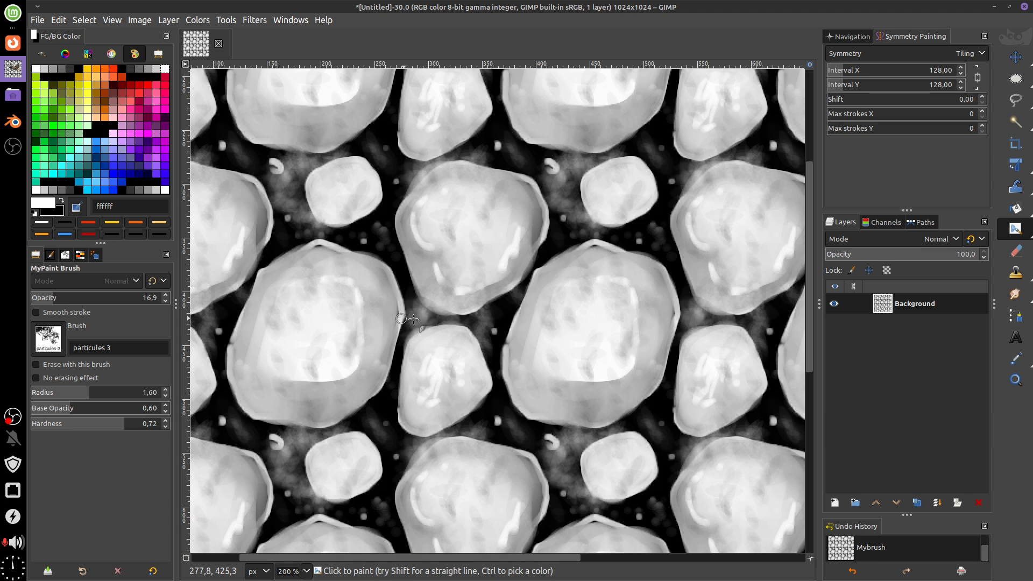
ctrl+scroll(602, 273, down, 2)
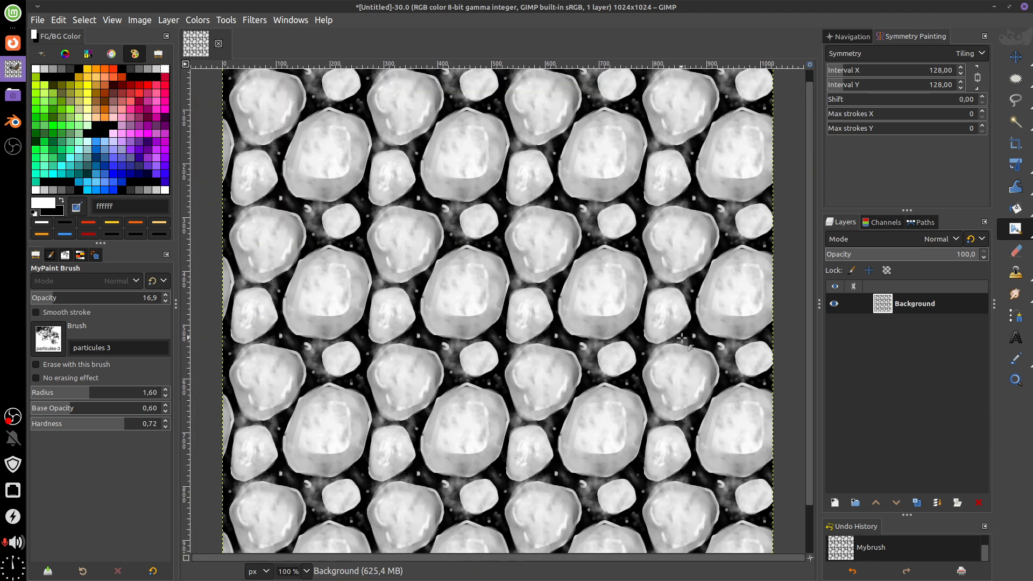
ctrl+scroll(682, 338, down, 1)
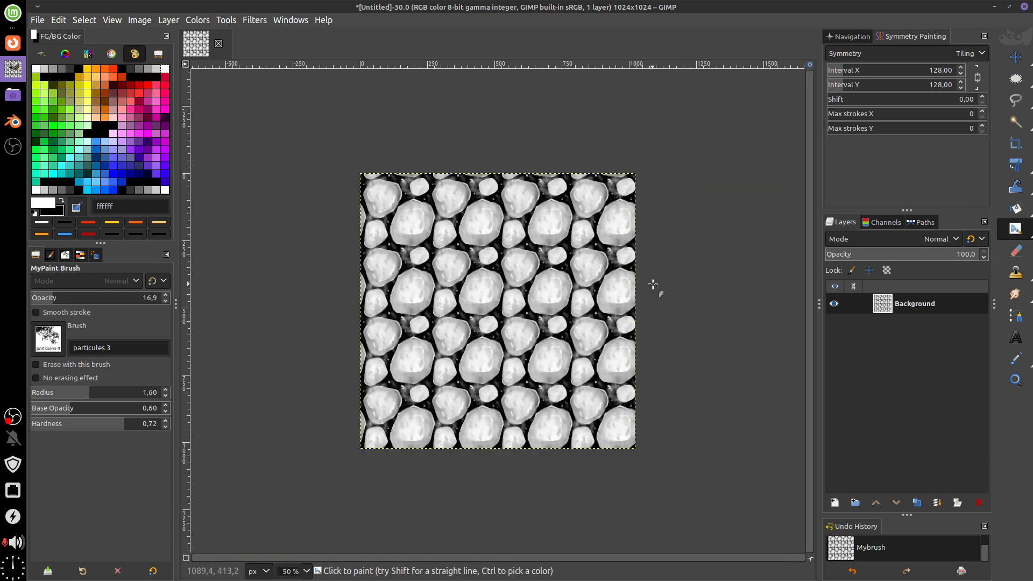
mouse_move(653, 284)
mouse_down()
mouse_move(662, 300)
mouse_move(656, 273)
mouse_up()
ctrl+scroll(656, 274, up, 2)
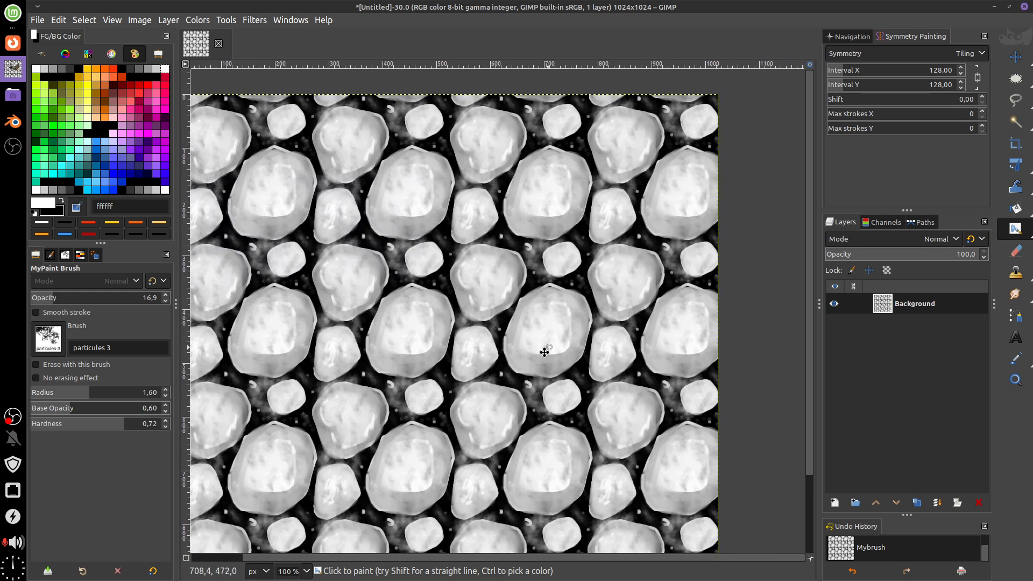
mouse_move(545, 352)
mouse_down()
mouse_move(532, 344)
mouse_move(550, 347)
mouse_up()
ctrl+scroll(549, 353, up, 2)
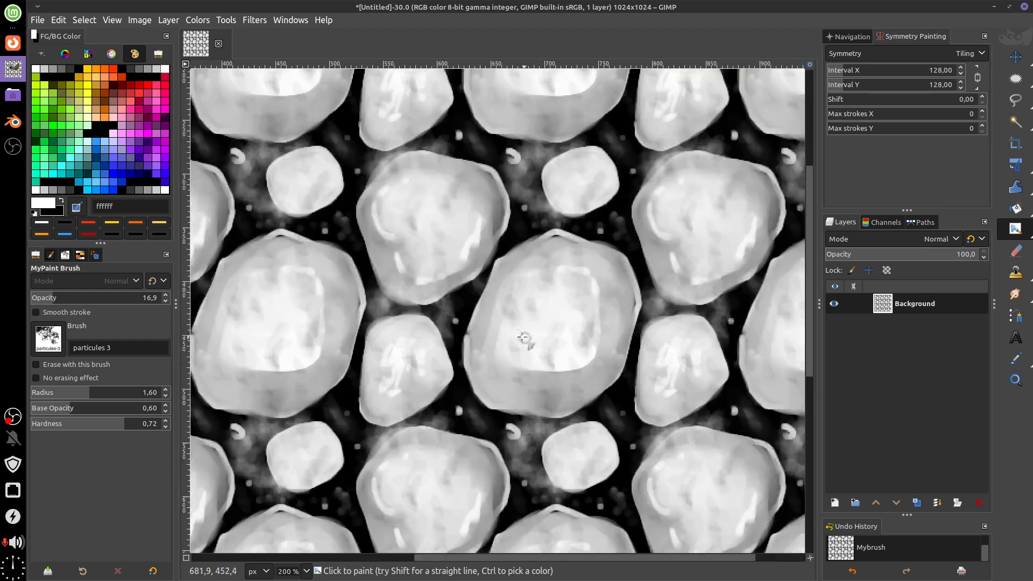
Step: Swap the painting colour to black, brush dark particle patches onto the stones, and undo all the particle texturing
click(61, 200)
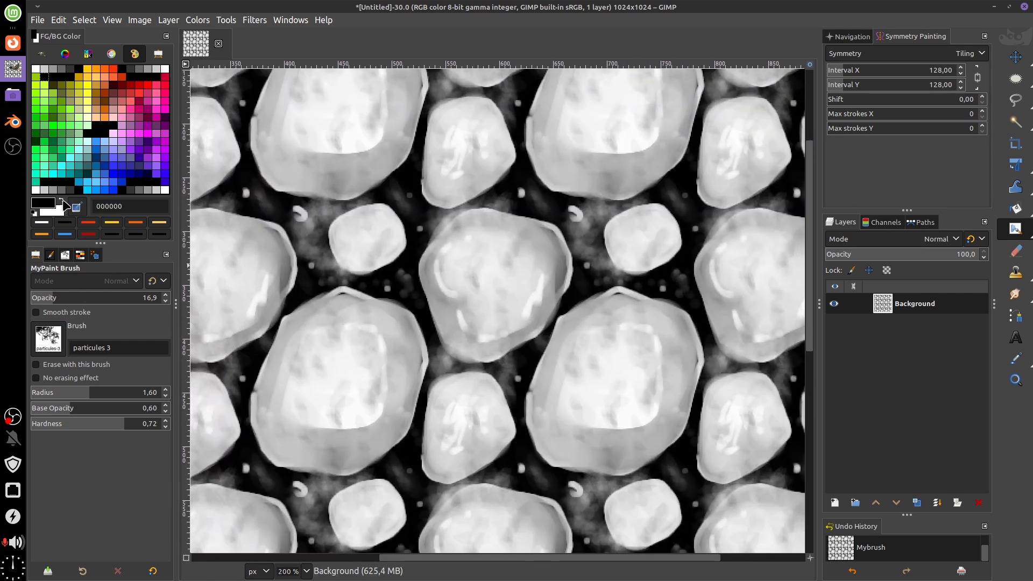
mouse_move(441, 351)
mouse_down()
mouse_move(490, 370)
mouse_move(534, 362)
mouse_move(535, 341)
mouse_move(572, 296)
mouse_up()
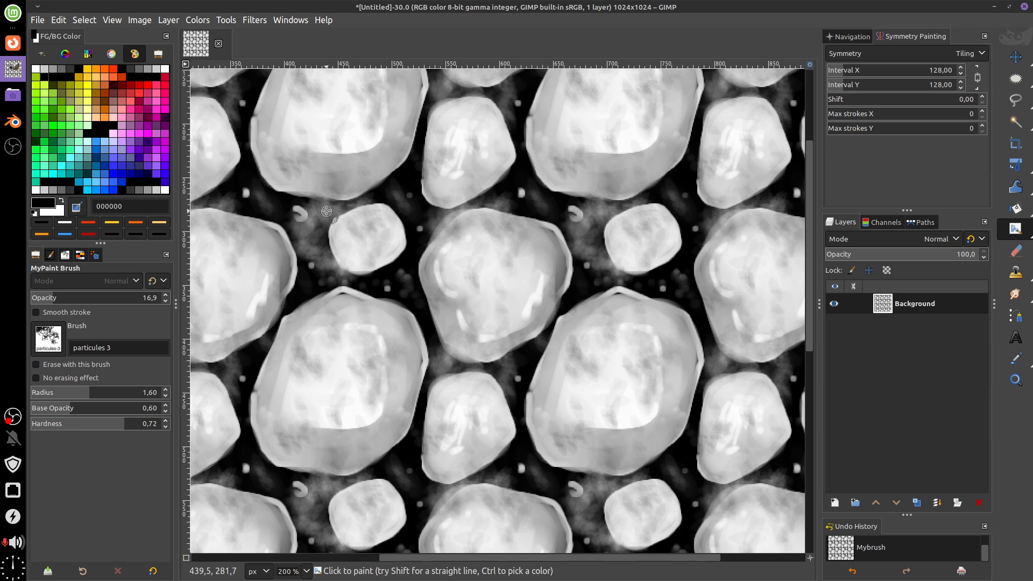
mouse_move(328, 207)
mouse_down()
mouse_move(303, 237)
mouse_move(317, 262)
mouse_up()
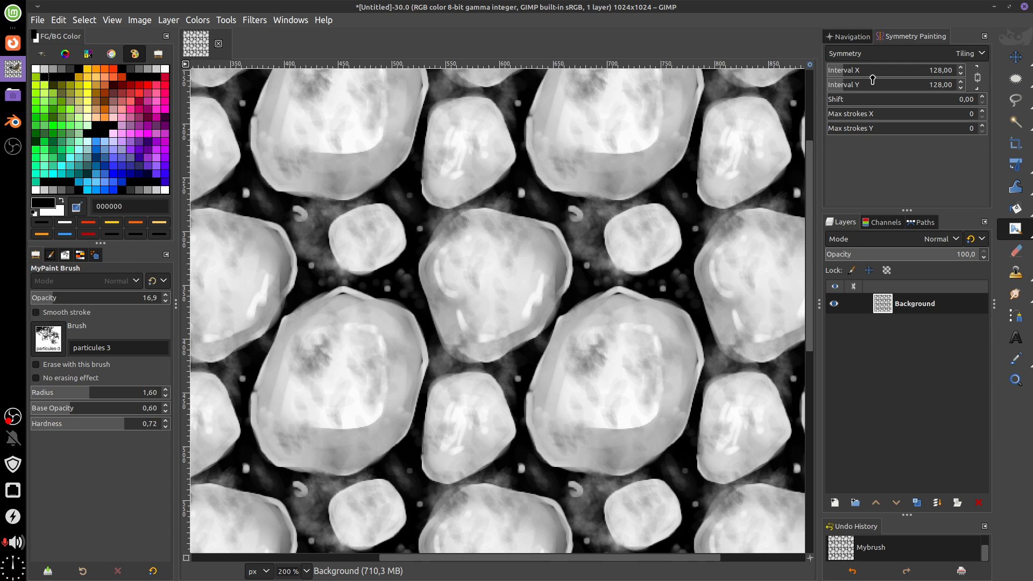
key(ctrl+z)
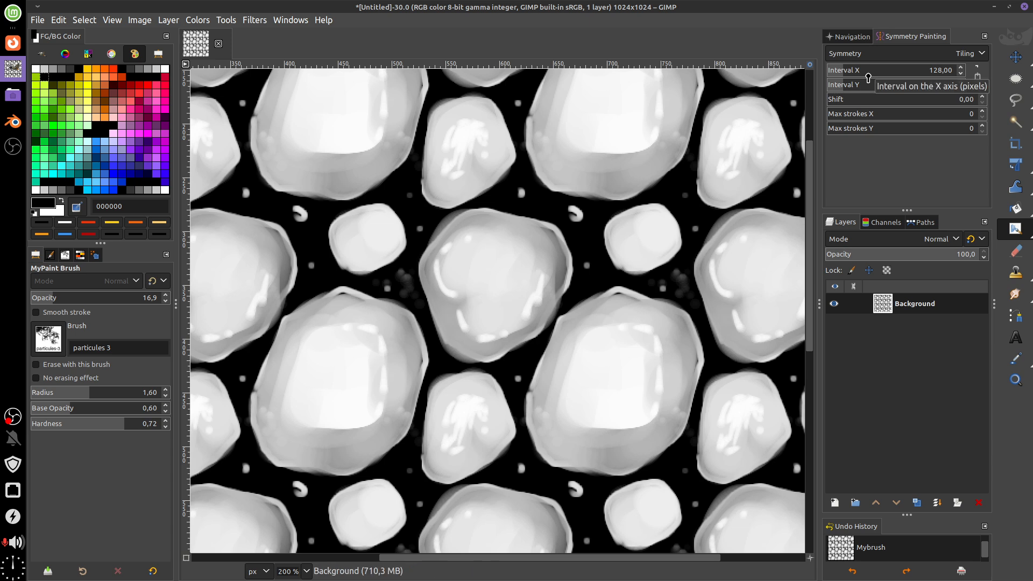
Step: Paint small faint speckles across the stones using the Pen MyPaint brush and the grey colour 666666
click(61, 190)
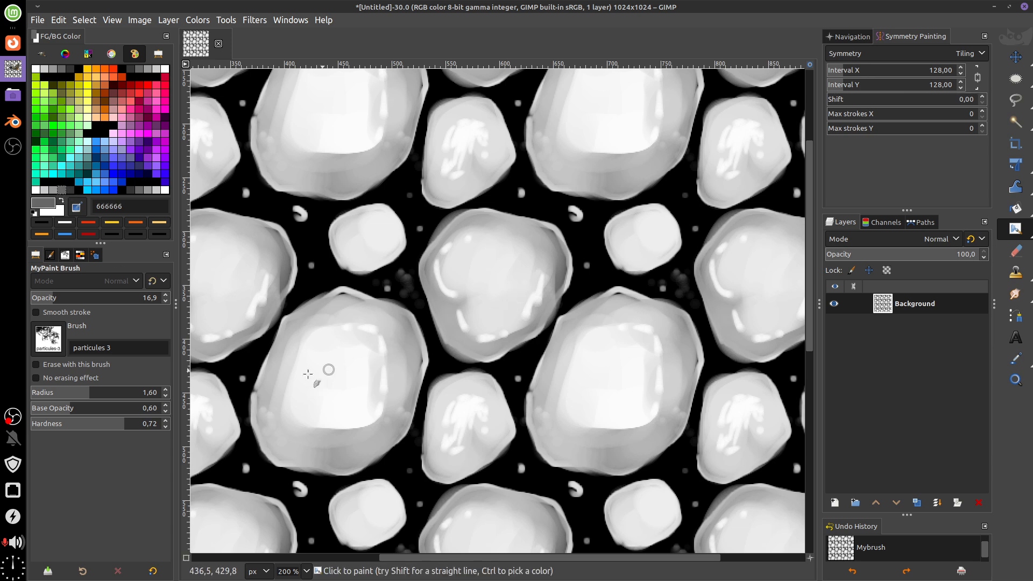
click(48, 339)
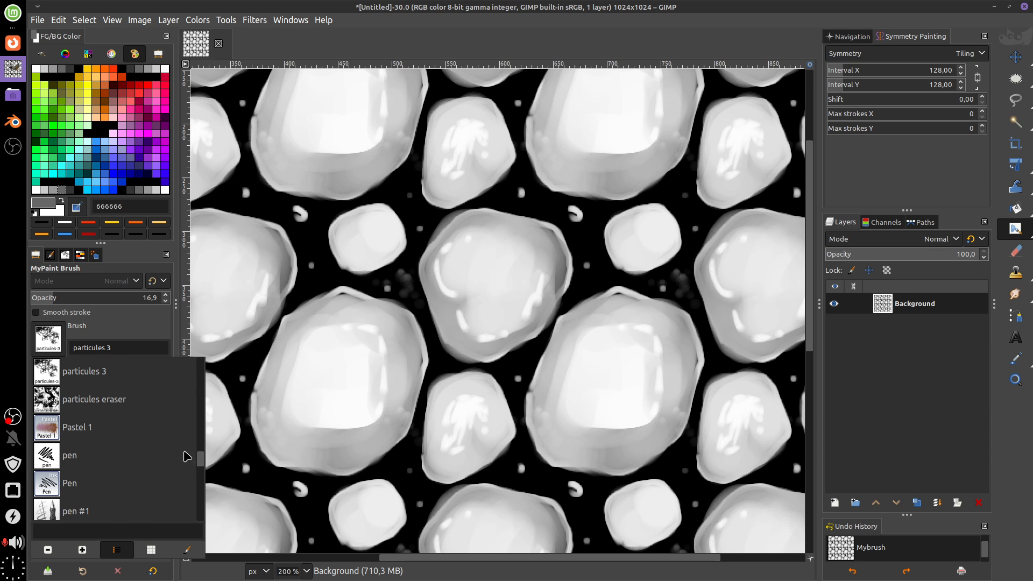
click(49, 486)
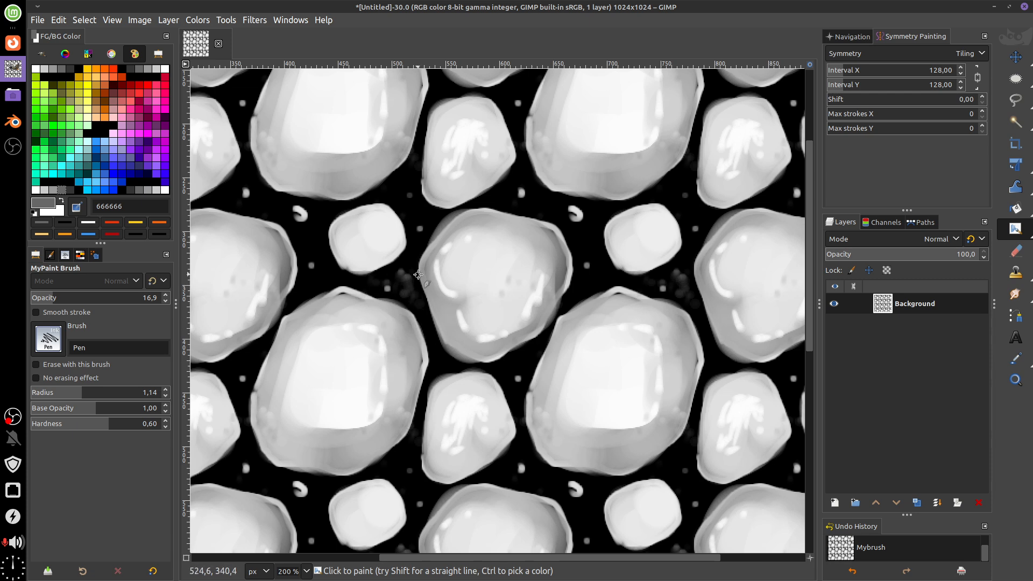
drag(344, 298, 342, 317)
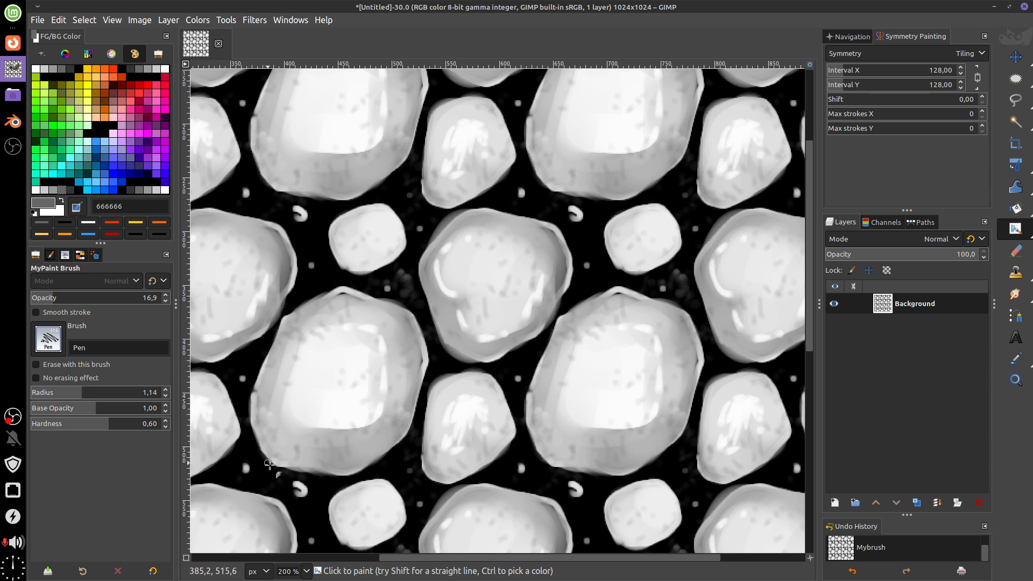
Step: Swap the painting colour to white, scatter small specks in the dark gaps, and fill in the tiny ring-shaped pebble
key(x)
drag(268, 487, 259, 459)
click(328, 487)
drag(406, 466, 411, 447)
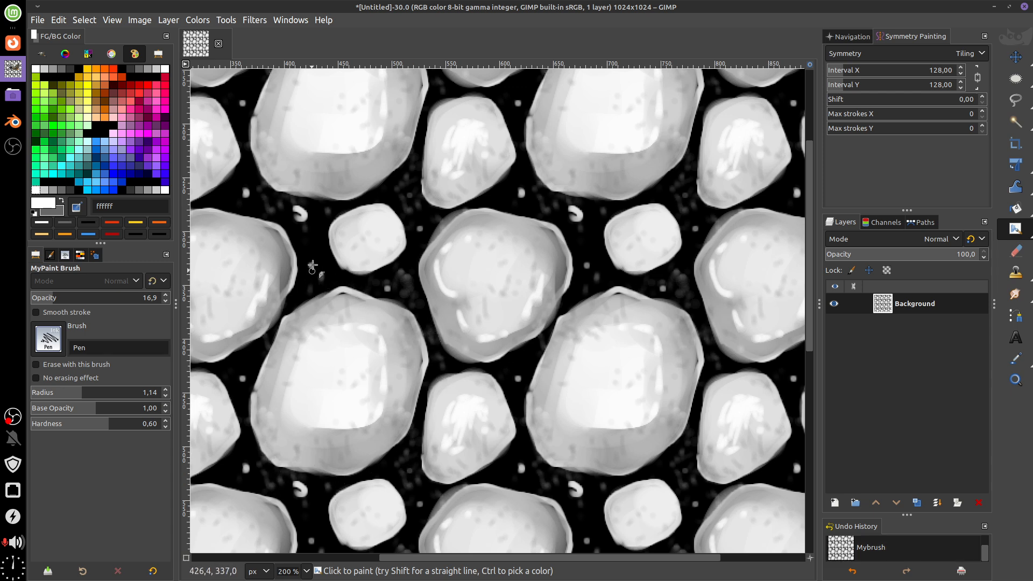
drag(300, 211, 301, 217)
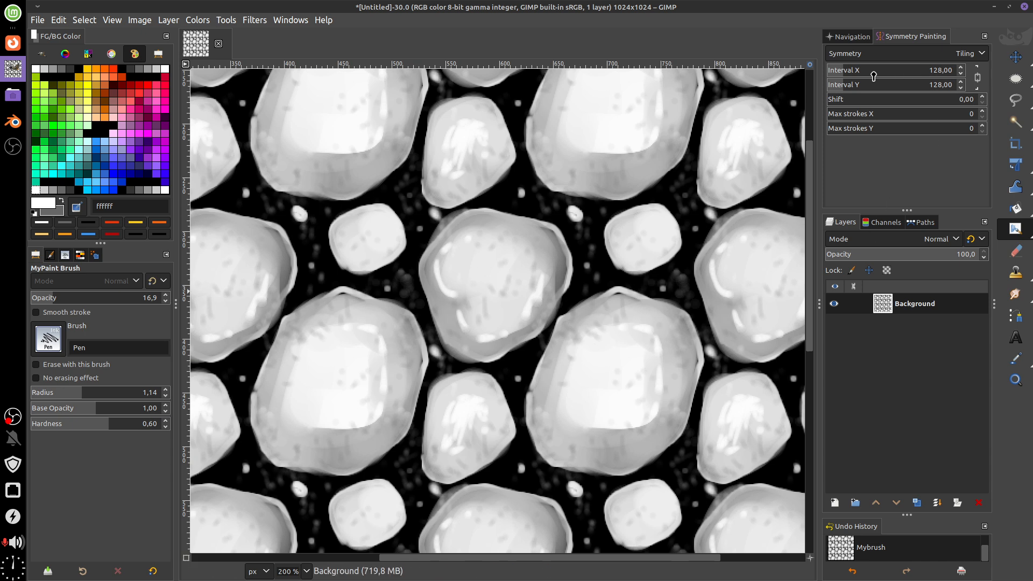
Step: Set the tiling symmetry's X and Y intervals to 256 and add a few light strokes to the stones
drag(874, 76, 891, 98)
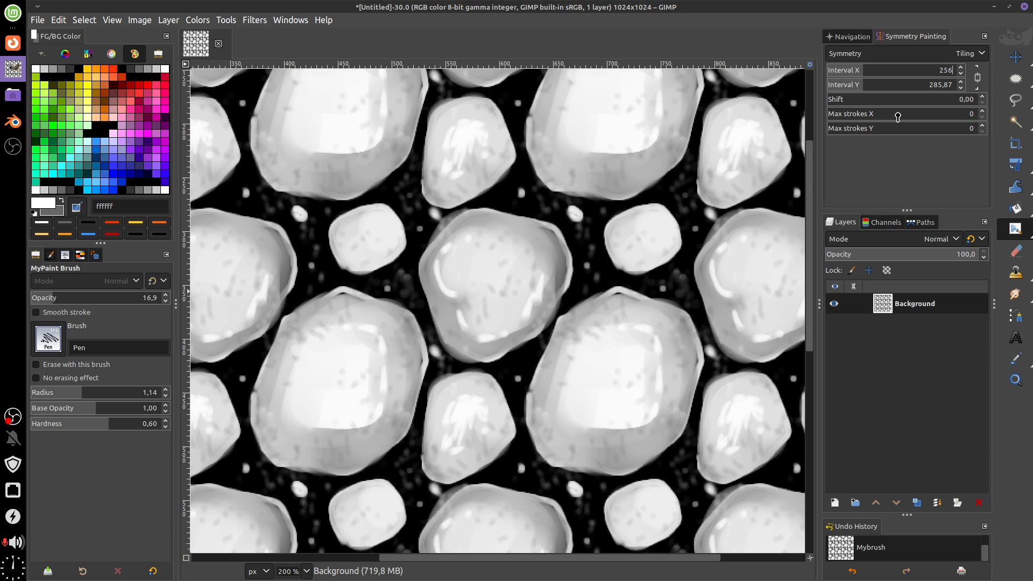
key(Return)
mouse_move(514, 175)
mouse_down()
mouse_move(502, 203)
mouse_move(517, 193)
mouse_up()
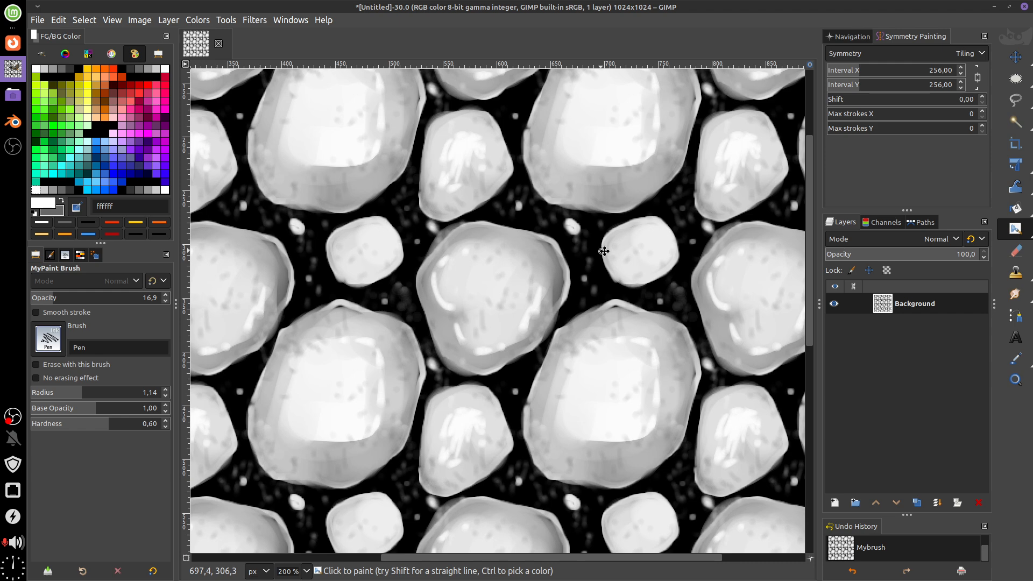
scroll(604, 251, down, 3)
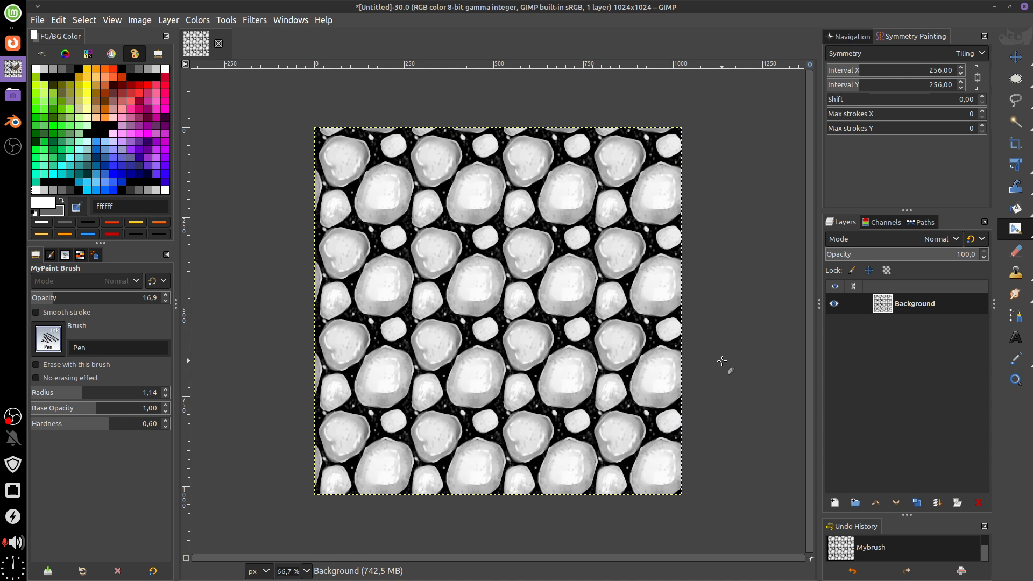
Step: Switch from painting to the Crop tool
click(1019, 146)
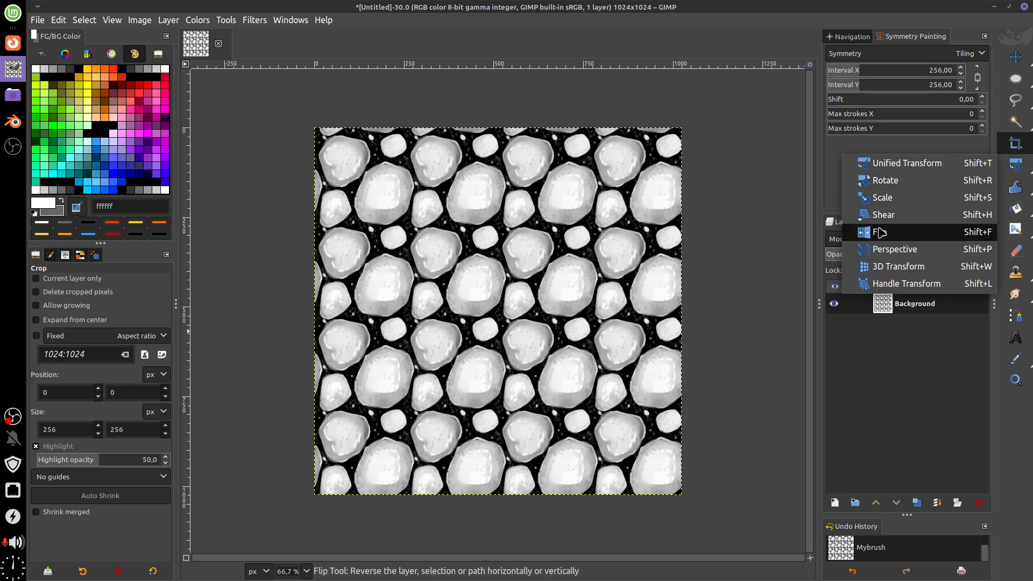
mouse_move(1026, 161)
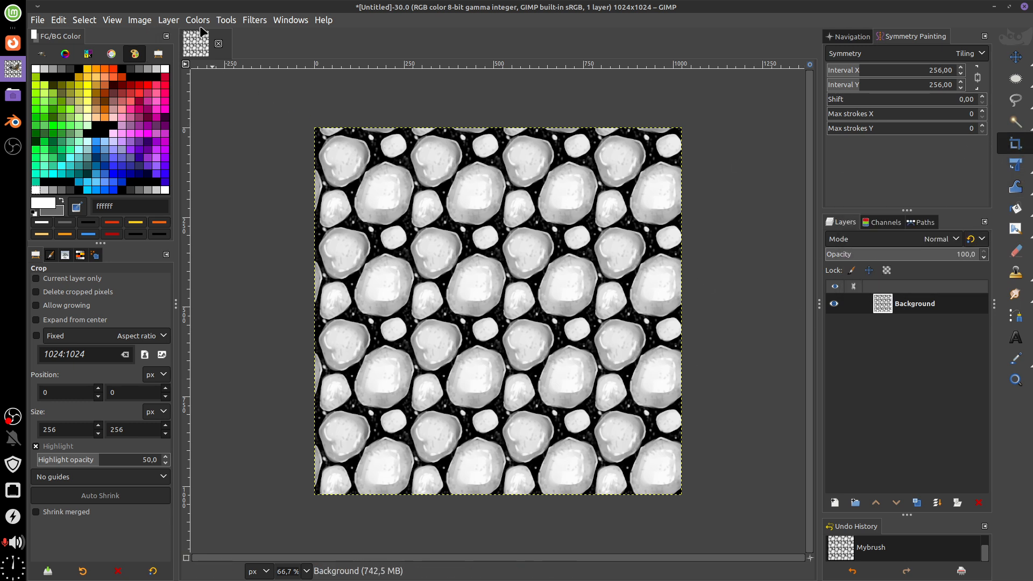
Step: Try resizing the image canvas to 256 × 256 px and undo the resize
click(139, 20)
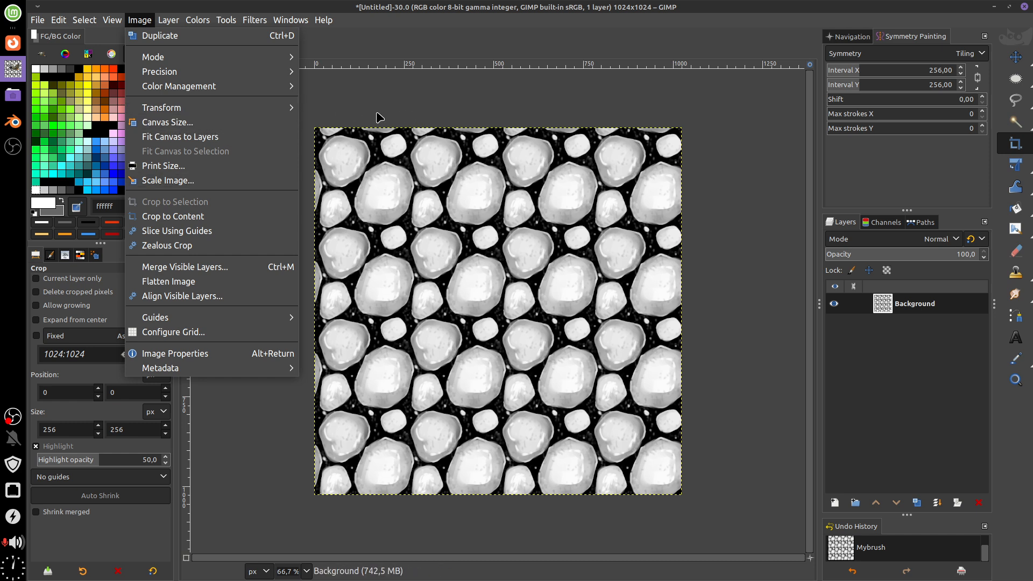
click(231, 123)
drag(476, 239, 428, 232)
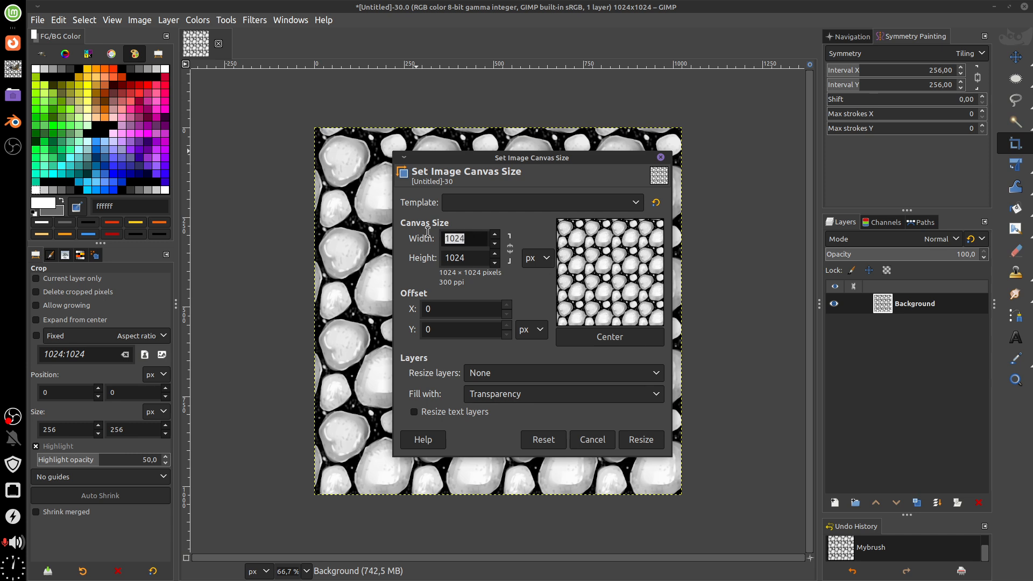
text(256)
click(479, 257)
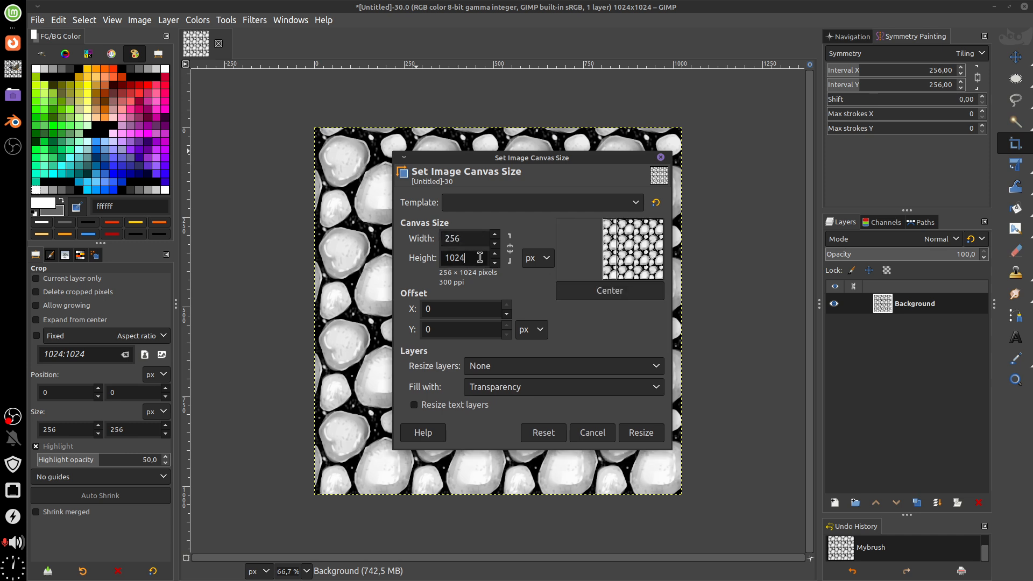
drag(471, 257, 440, 255)
text(256)
click(641, 433)
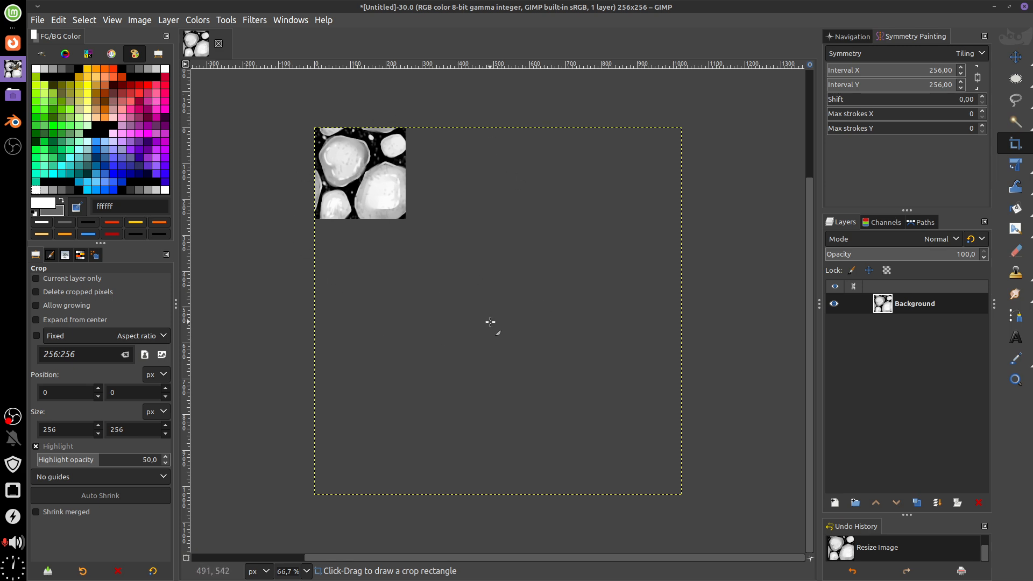
key(ctrl+z)
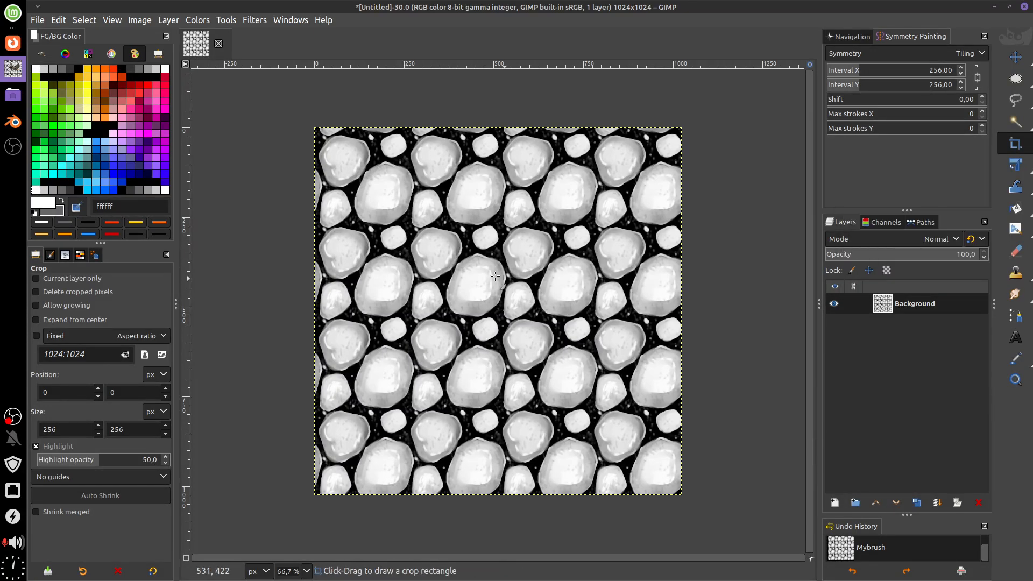
Step: Draw a crop rectangle about 374 × 406 px in the middle of the pattern and set its position to 256, 256
drag(435, 238, 570, 384)
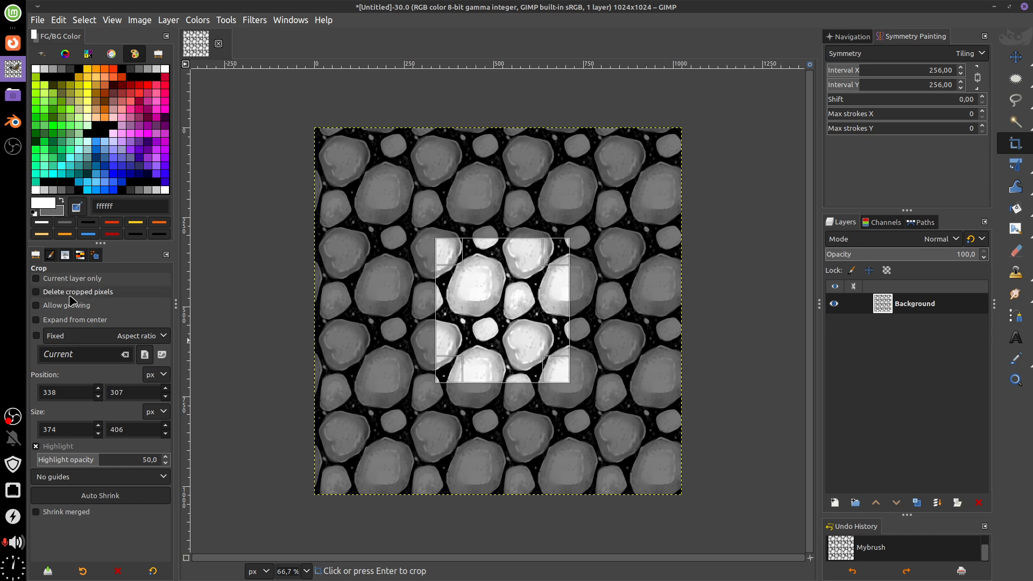
drag(77, 392, 42, 392)
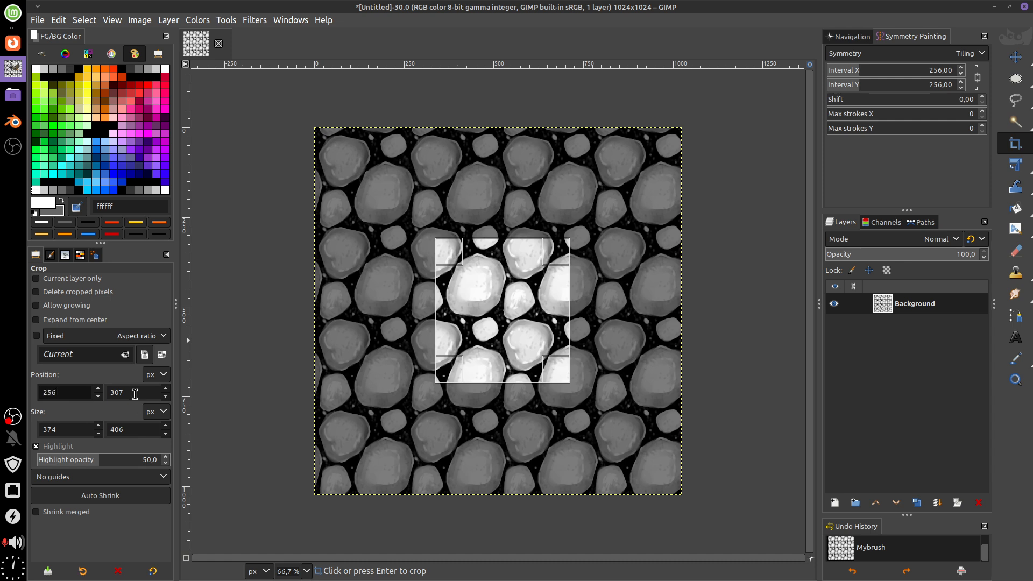
click(134, 392)
key(BackSpace)
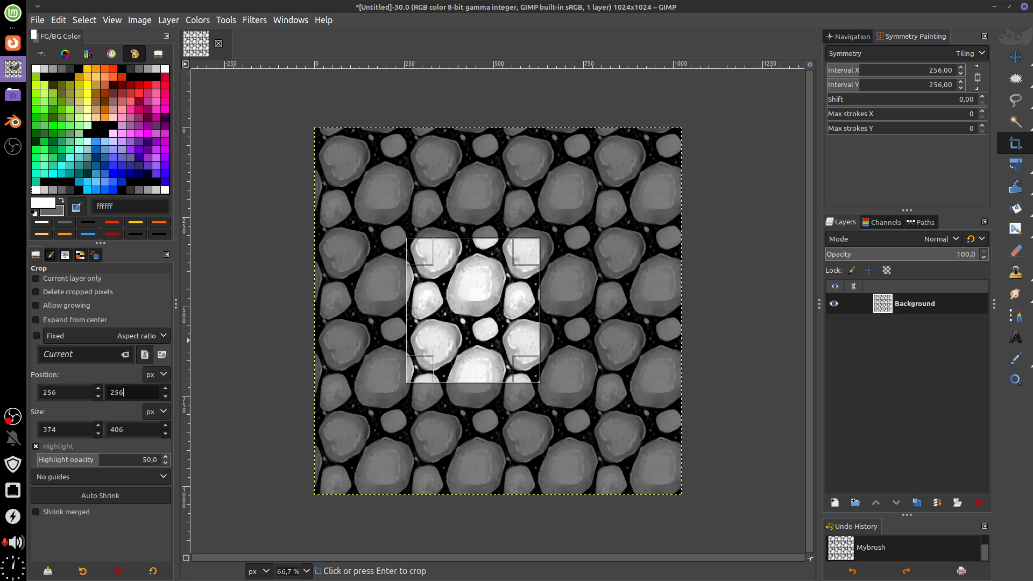
Step: Set the crop rectangle's width and height to 0 px
click(73, 429)
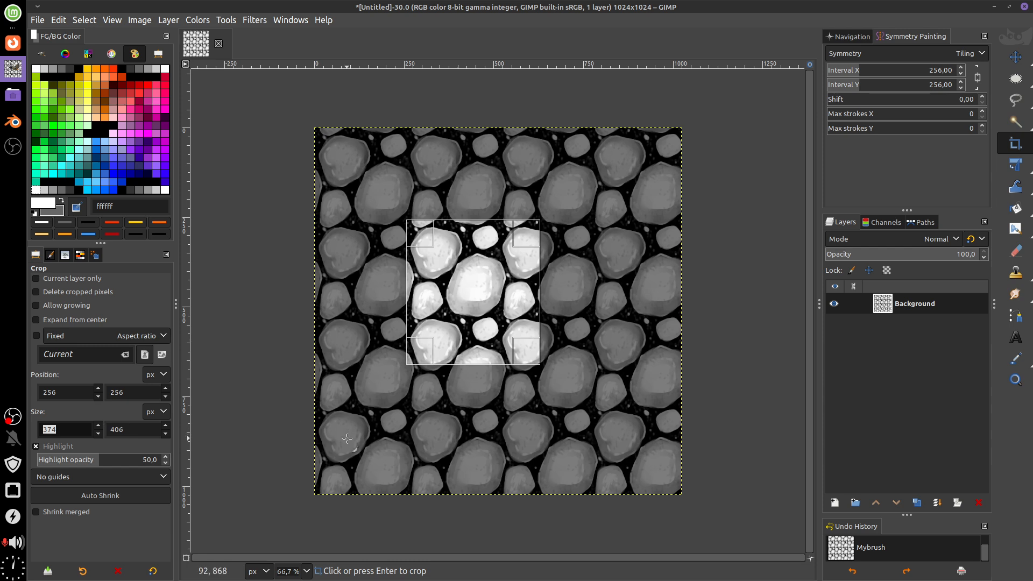
text(0)
key(Tab)
text(0)
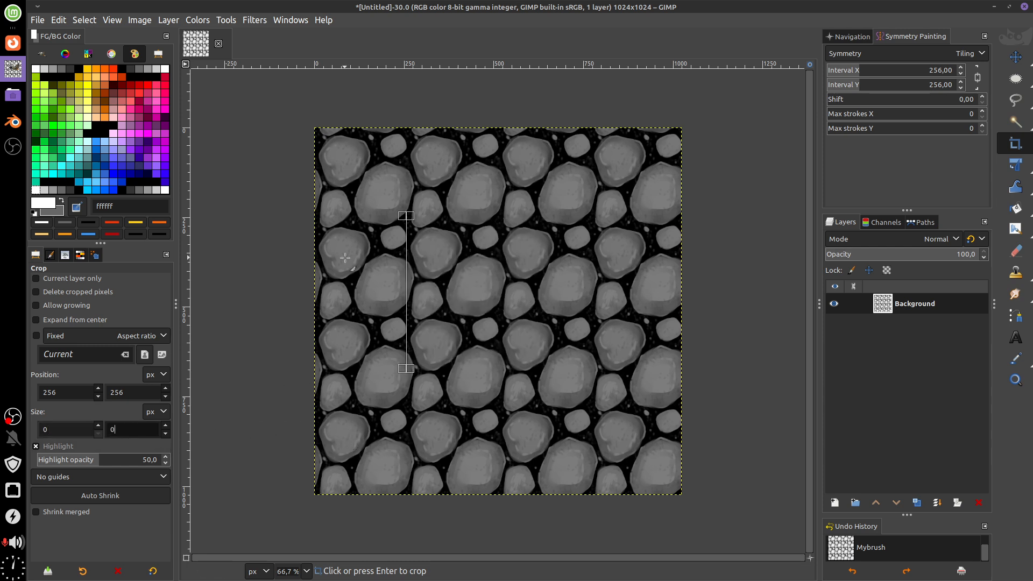
Step: Set the crop rectangle's position to 0, 0 and its size to 256 × 256 px
double_click(65, 392)
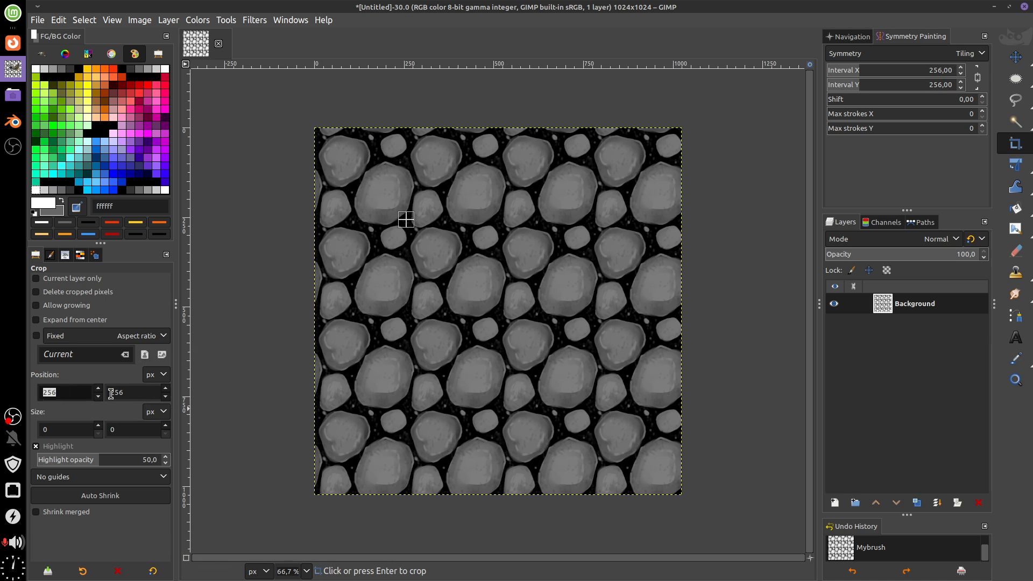
text(0)
key(Tab)
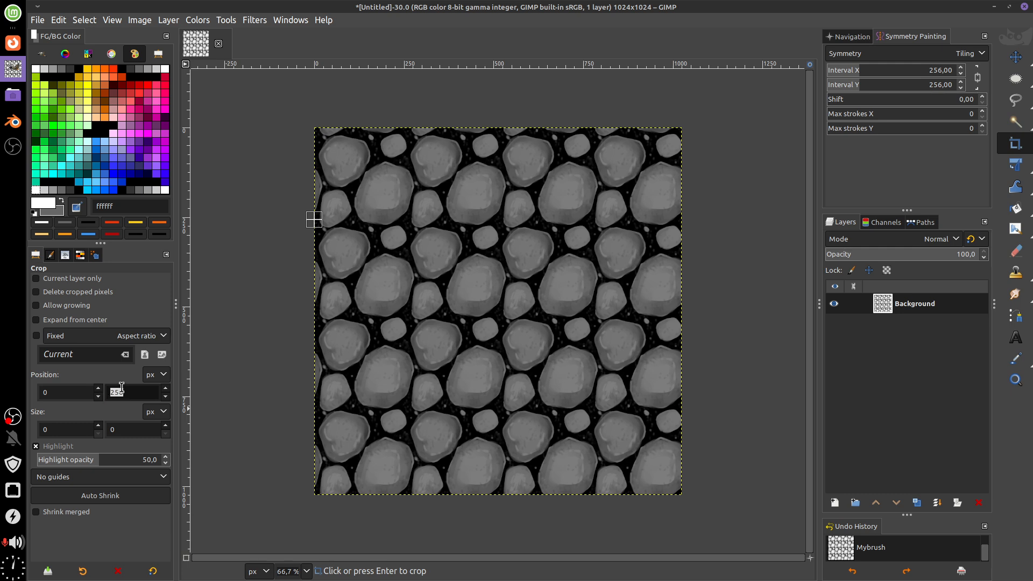
text(0)
key(Tab)
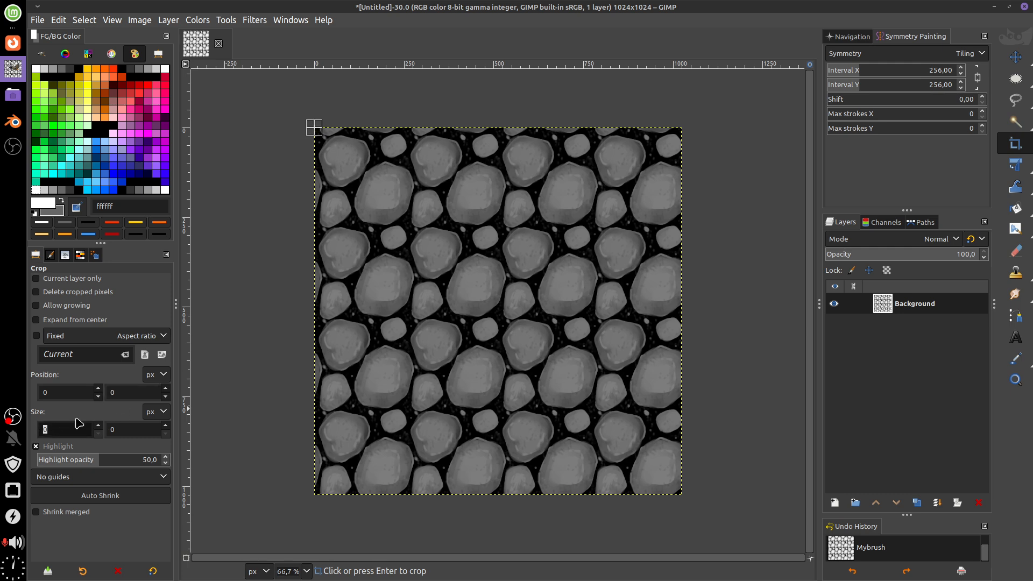
text(256)
key(Tab)
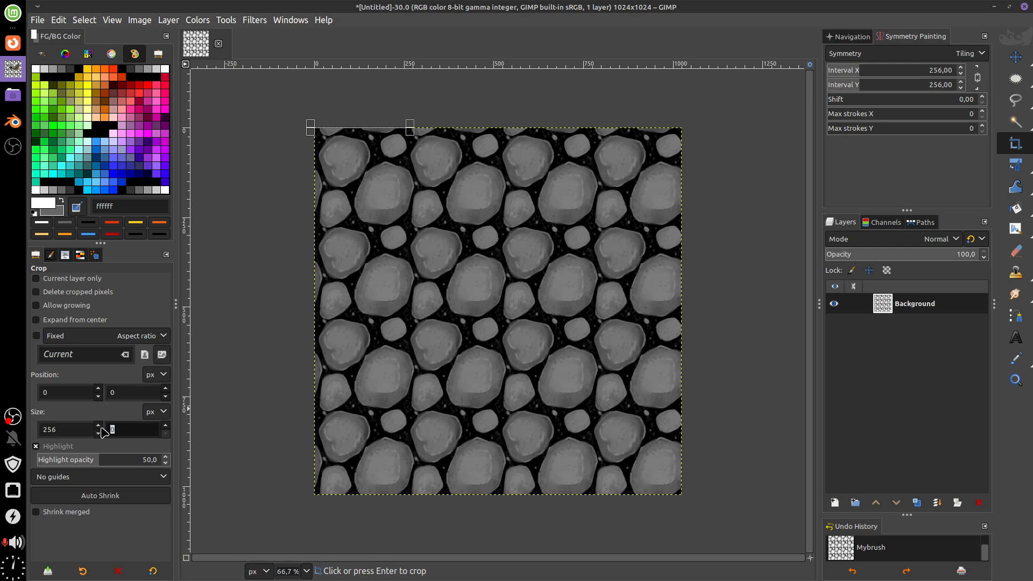
click(127, 394)
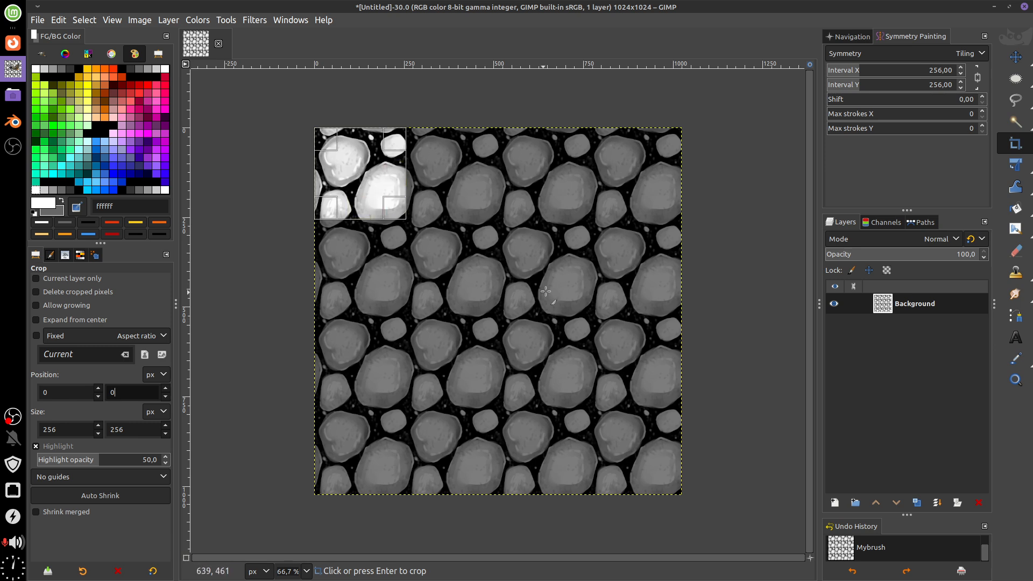
Step: Crop the image to the 256 × 256 px rectangle and activate the Move tool
mouse_move(537, 281)
mouse_down()
mouse_move(508, 294)
mouse_move(533, 270)
mouse_up()
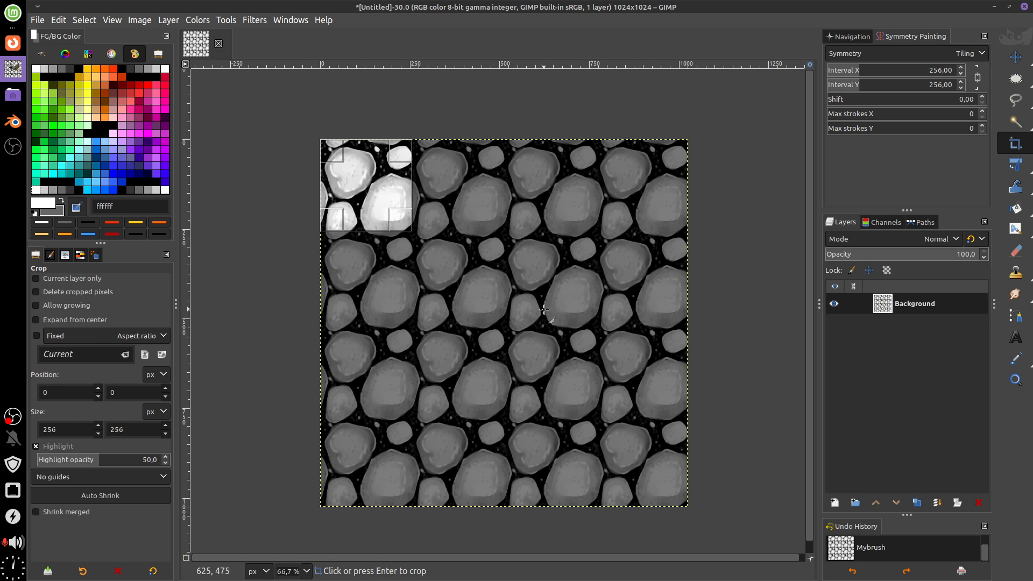
key(Return)
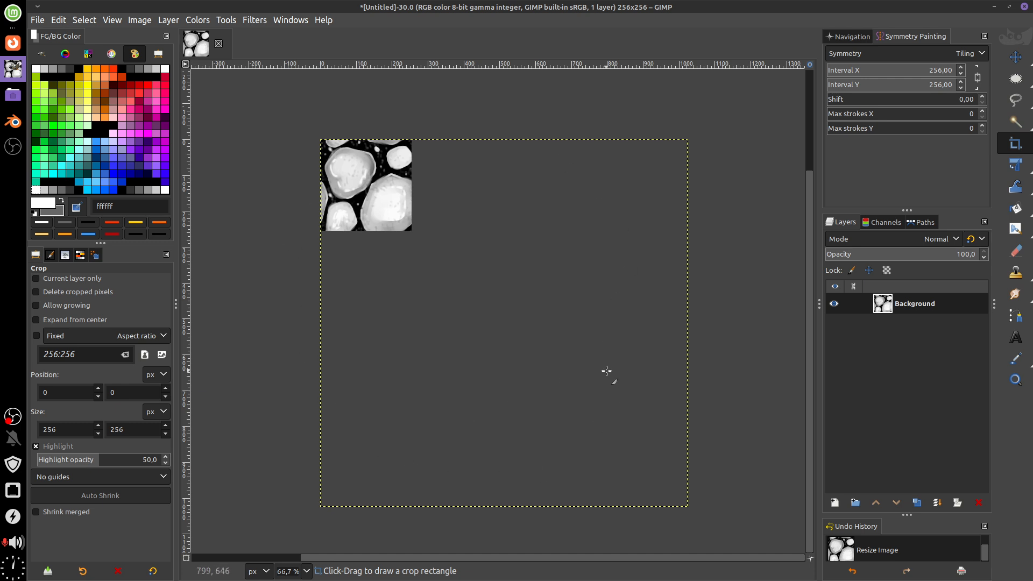
key(m)
drag(609, 376, 505, 299)
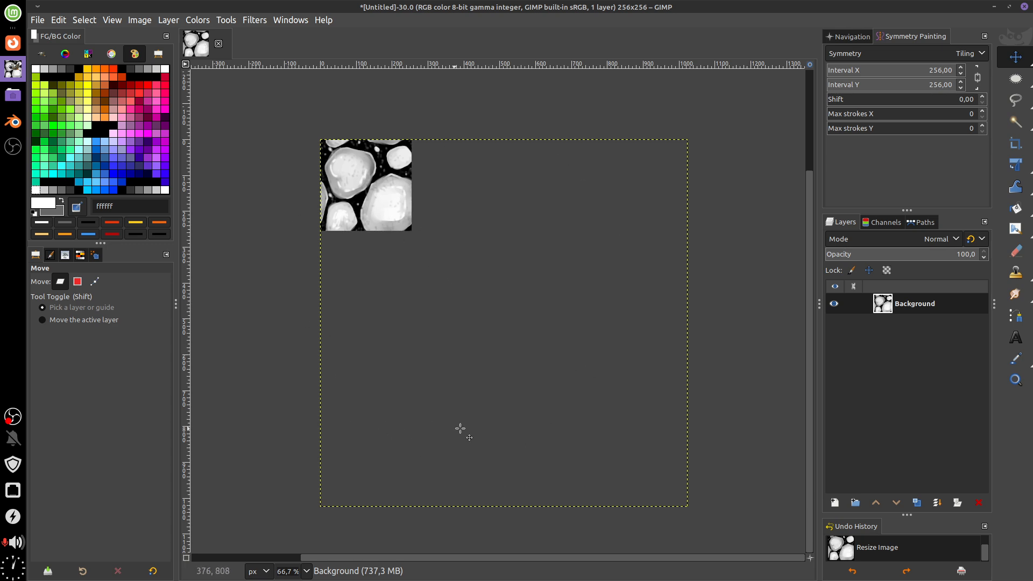
Step: Turn on Show All to display the content beyond the canvas, and activate the Paintbrush with the Hardness 100 brush
click(112, 20)
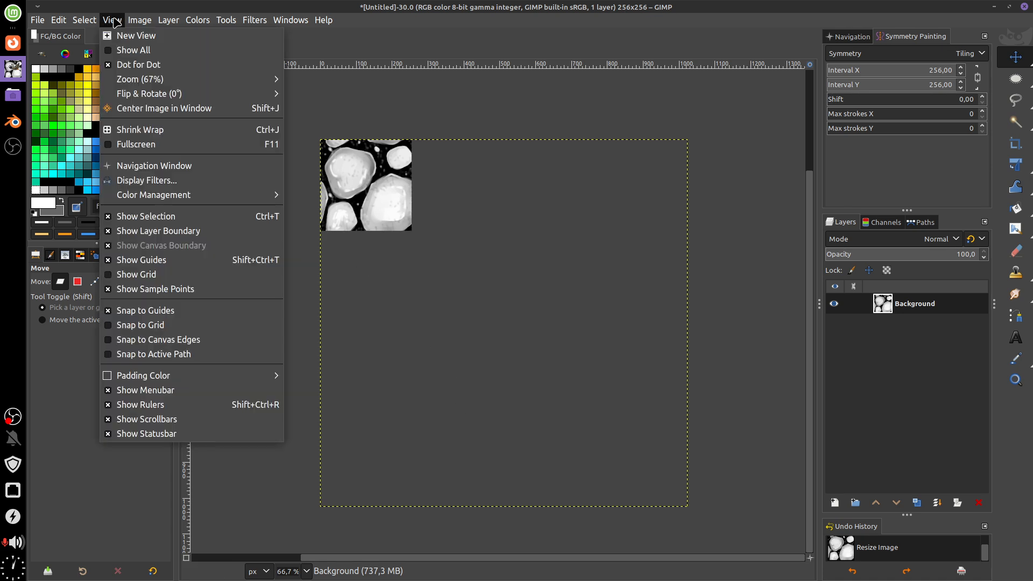
click(180, 52)
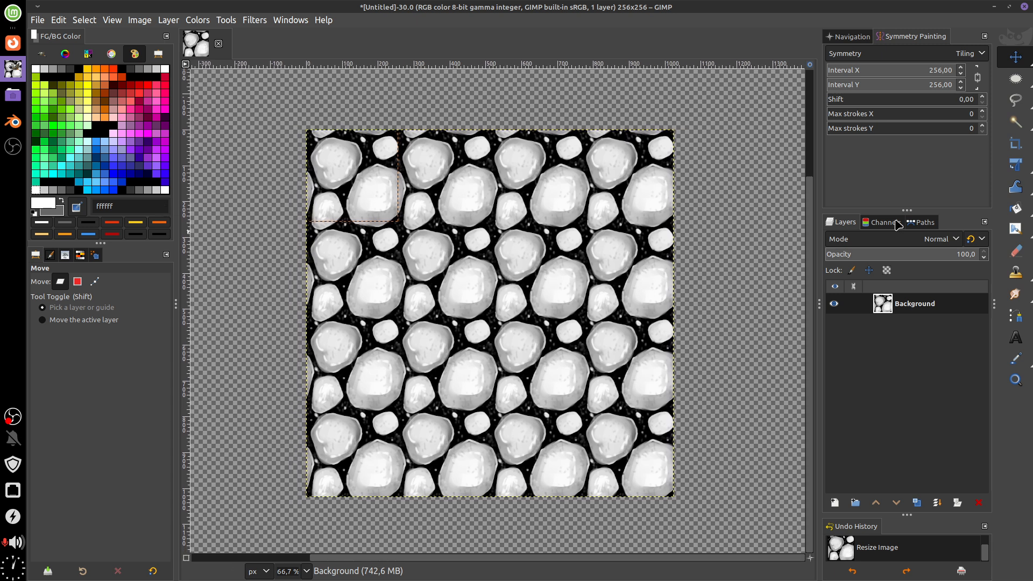
mouse_move(1014, 230)
click(931, 227)
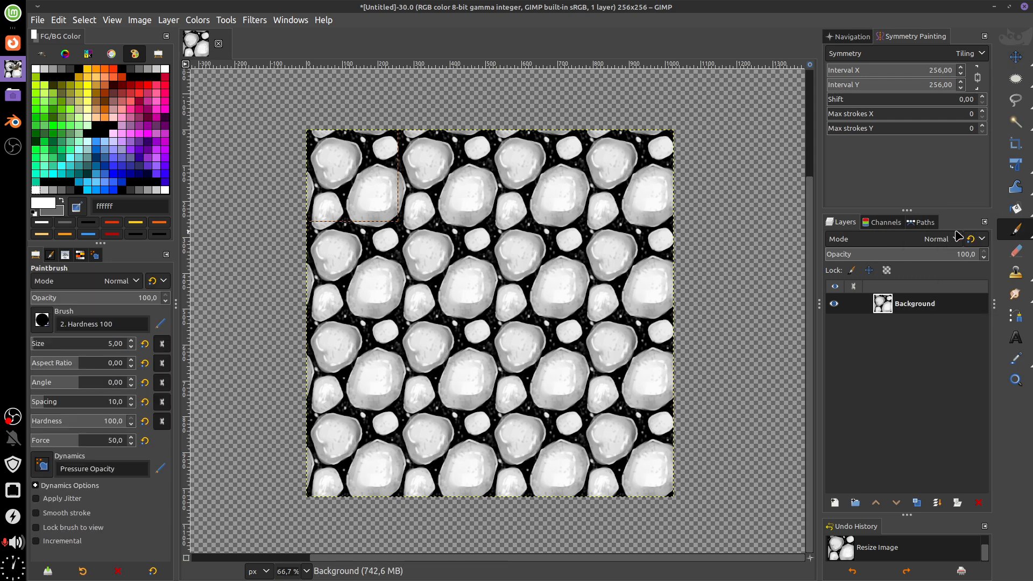
Step: Try a white wavy Paintbrush stroke across the repeating stones and undo it
mouse_move(481, 279)
mouse_down()
mouse_move(516, 241)
mouse_move(560, 245)
mouse_up()
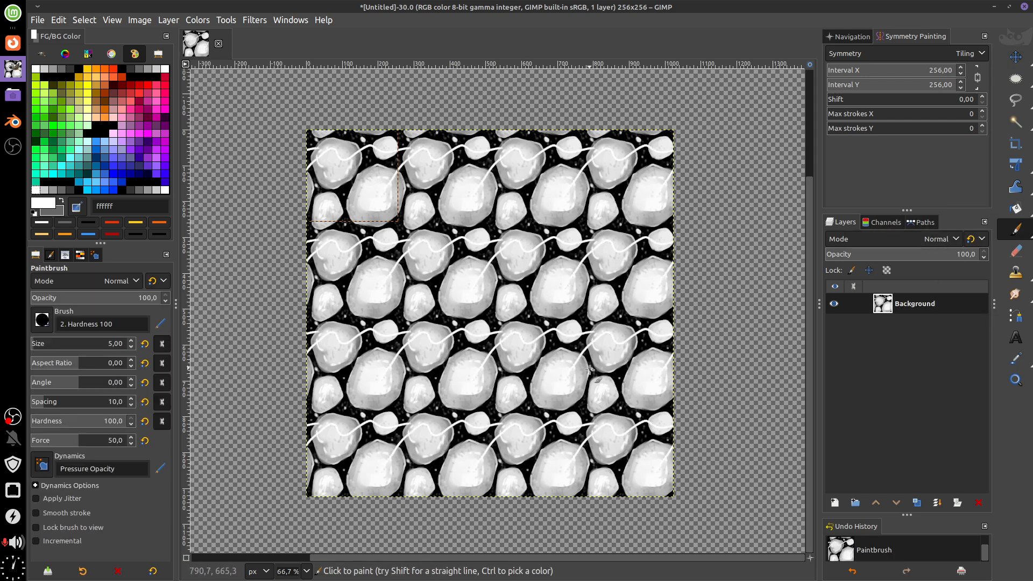
key(ctrl+z)
Step: Paint white highlight strokes along the edges of the bright inner face of the largest stone
mouse_move(453, 222)
mouse_down()
mouse_move(509, 282)
mouse_move(461, 242)
mouse_move(449, 277)
mouse_move(426, 279)
mouse_up()
scroll(441, 291, up, 3)
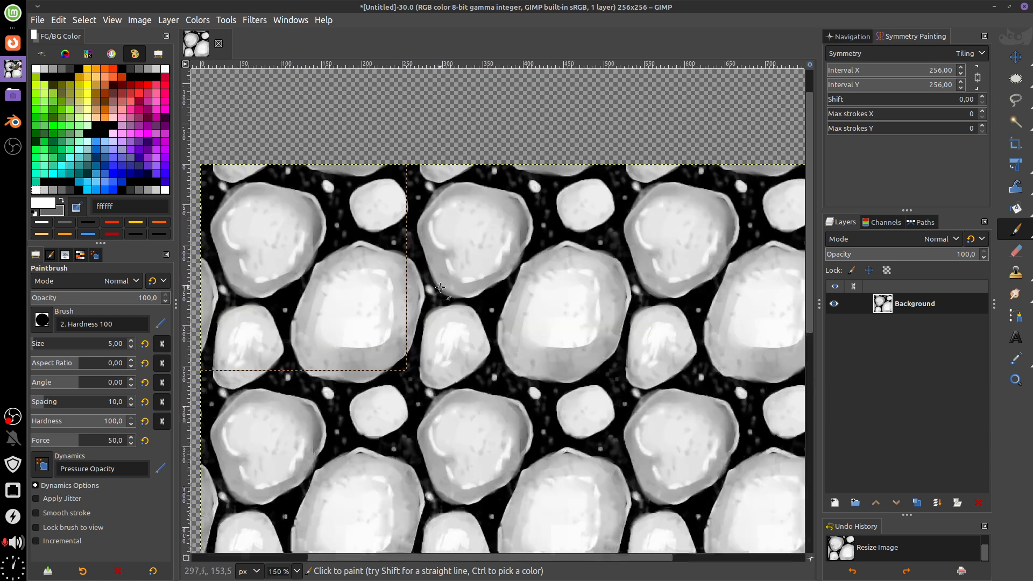
drag(340, 342, 346, 290)
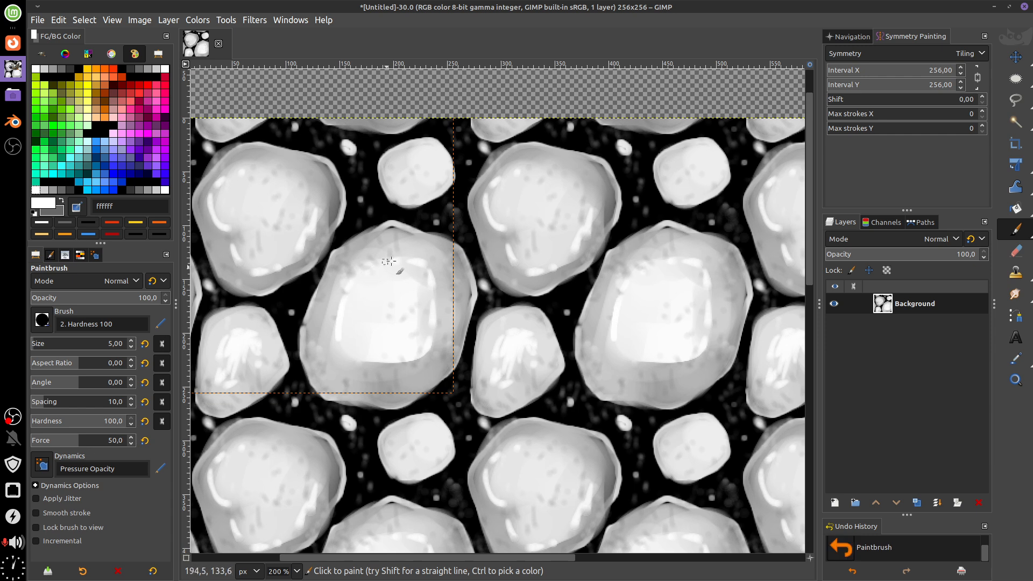
drag(354, 358, 383, 364)
drag(460, 357, 544, 338)
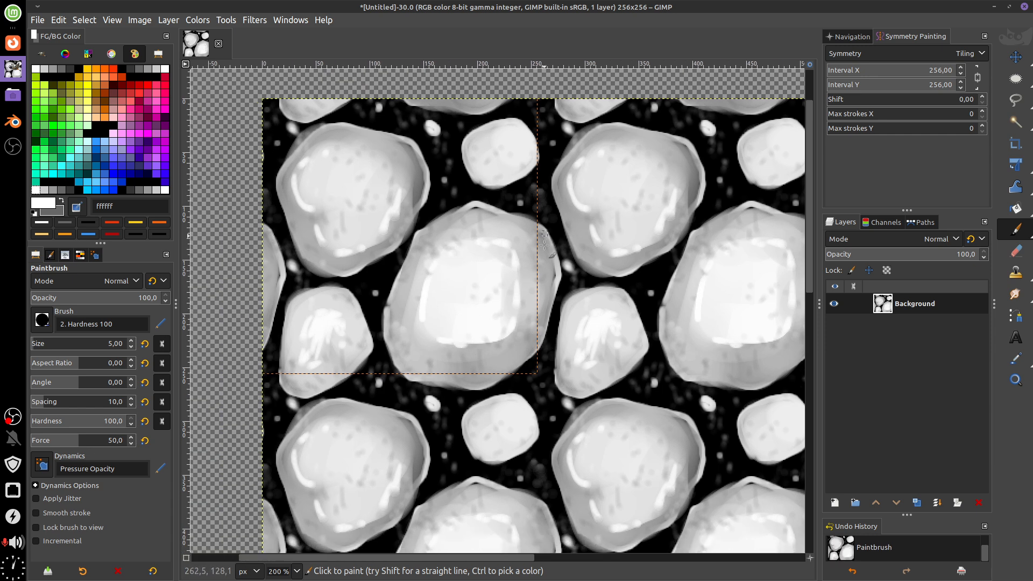
Step: Paint small white highlights on the smallest round stone and along the upper rim of the rounded stone beside it
drag(550, 255, 593, 294)
mouse_move(536, 182)
mouse_down()
mouse_move(534, 205)
mouse_move(541, 172)
mouse_up()
click(541, 201)
click(550, 203)
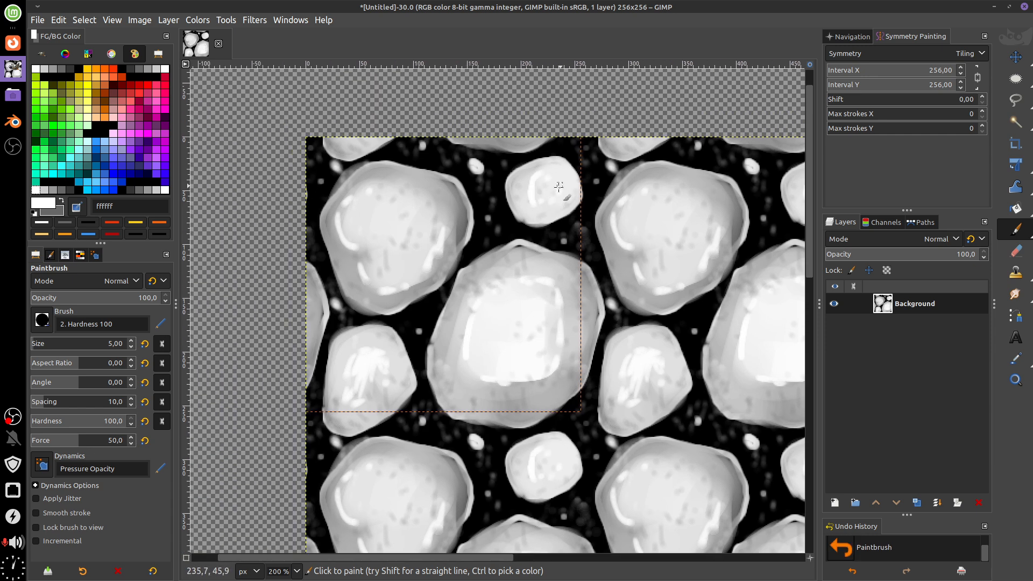
click(555, 177)
drag(387, 188, 397, 188)
click(406, 187)
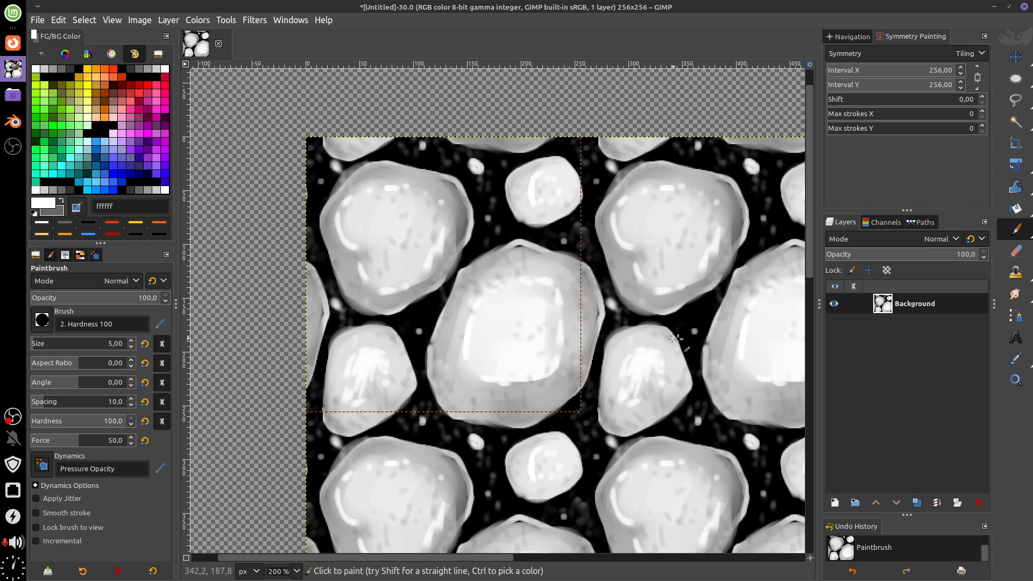
Step: Paint white highlights around the bright face of the small stone beside the largest one
scroll(452, 242, down, 4)
scroll(452, 242, right, 6)
mouse_move(465, 274)
mouse_down()
mouse_move(461, 305)
mouse_move(487, 299)
mouse_up()
mouse_move(497, 294)
mouse_down()
mouse_move(500, 269)
mouse_move(483, 262)
mouse_move(470, 288)
mouse_move(485, 291)
mouse_move(493, 269)
mouse_move(457, 247)
mouse_move(507, 248)
mouse_up()
mouse_move(464, 310)
mouse_down()
mouse_move(502, 300)
mouse_move(491, 290)
mouse_move(579, 346)
mouse_up()
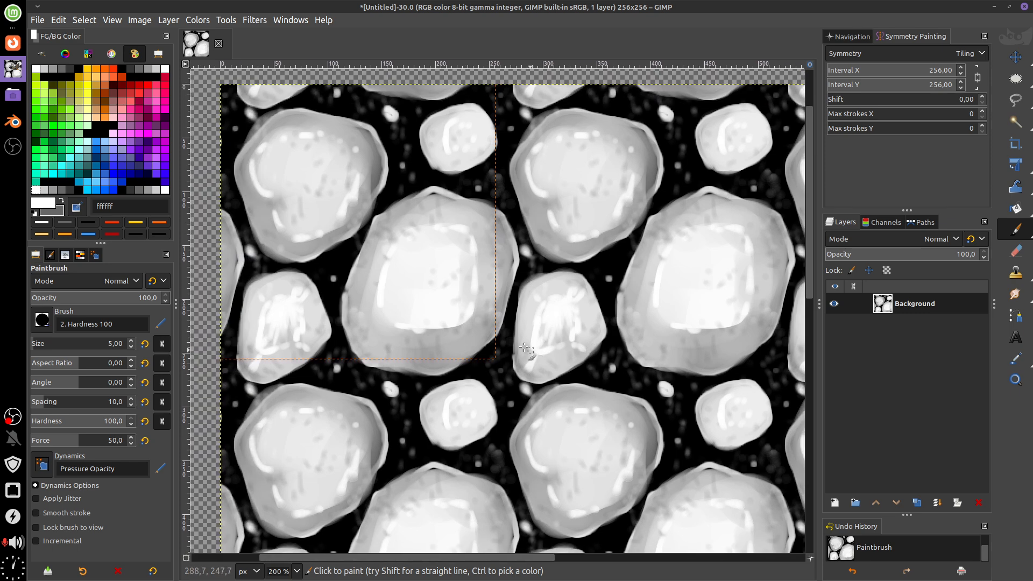
mouse_move(295, 344)
mouse_down()
mouse_move(268, 326)
mouse_move(272, 286)
mouse_up()
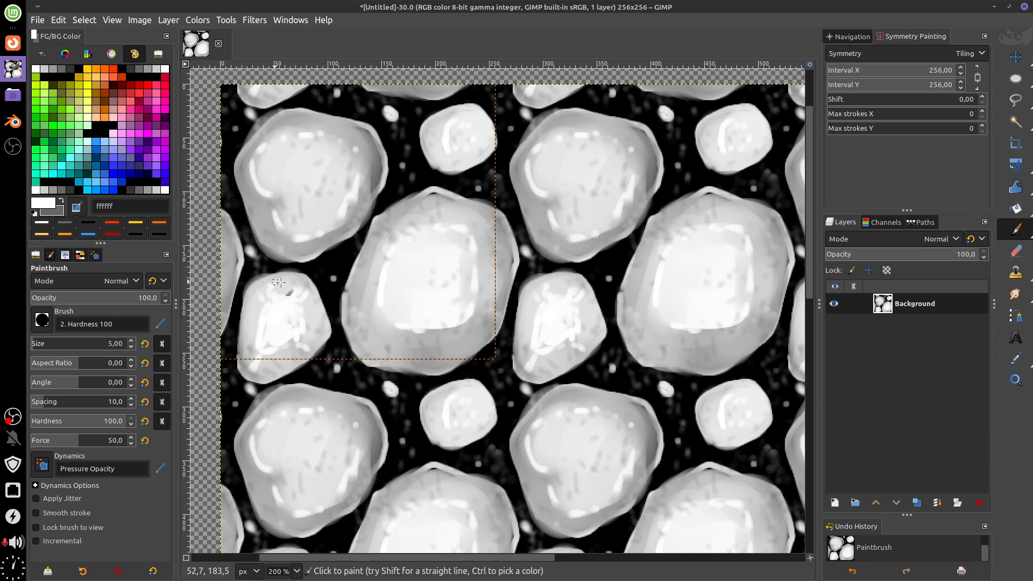
drag(616, 300, 595, 253)
scroll(580, 263, down, 1)
scroll(584, 262, down, 2)
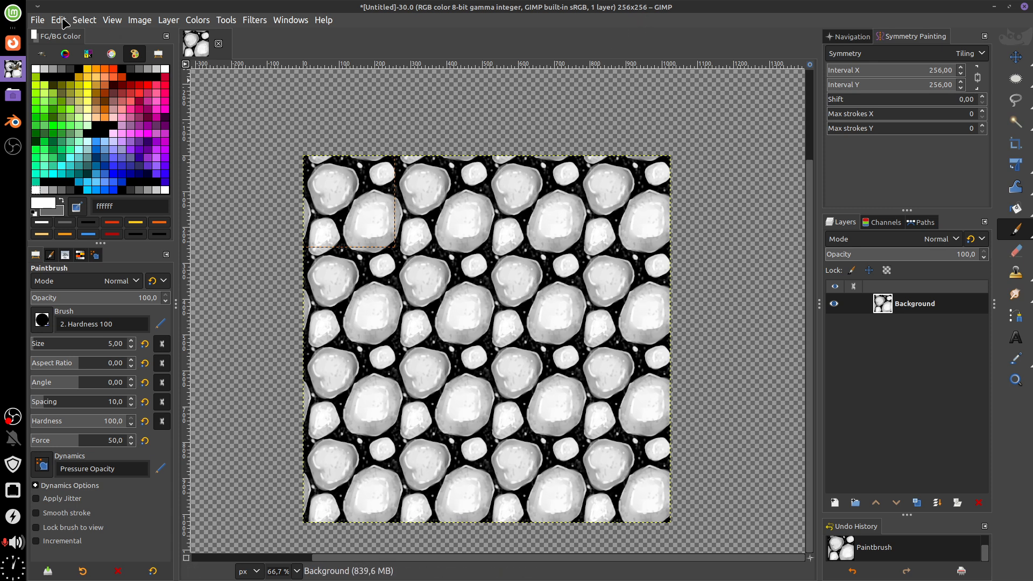
Step: Turn off Show All so the view is limited to the canvas
click(115, 22)
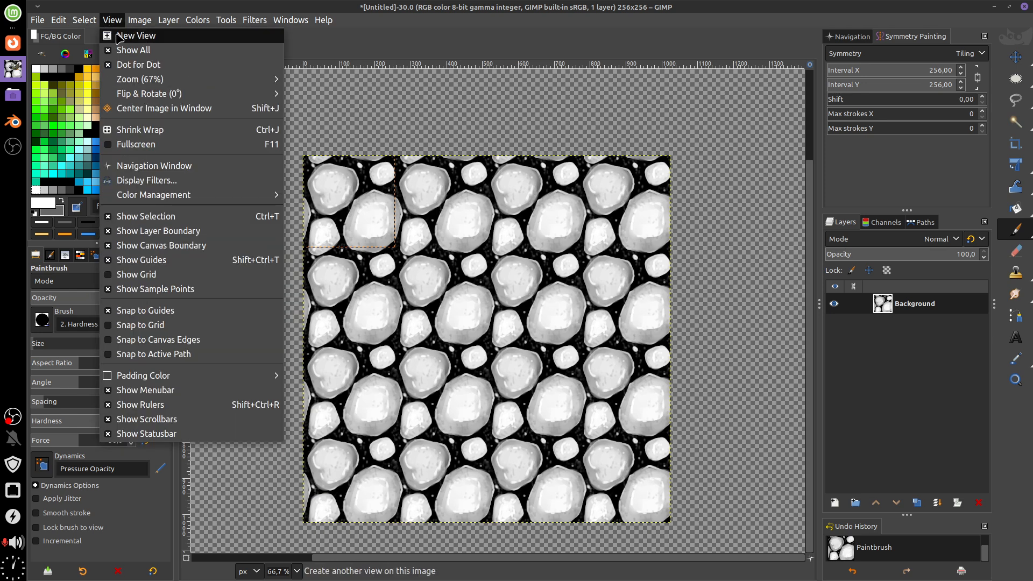
click(134, 50)
drag(514, 336, 535, 320)
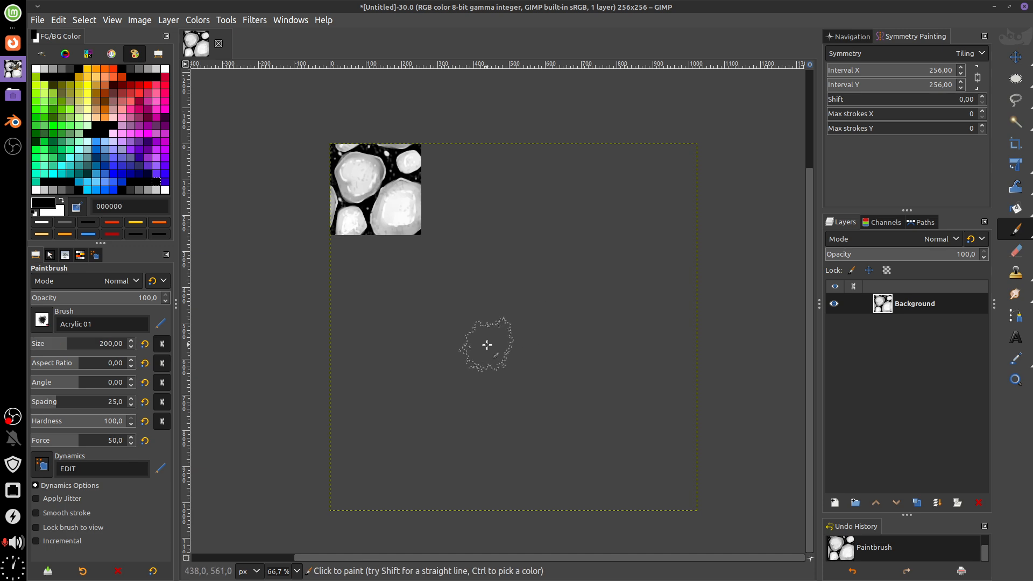
Step: Save the image as TiledRock.xcf in the home folder
click(37, 21)
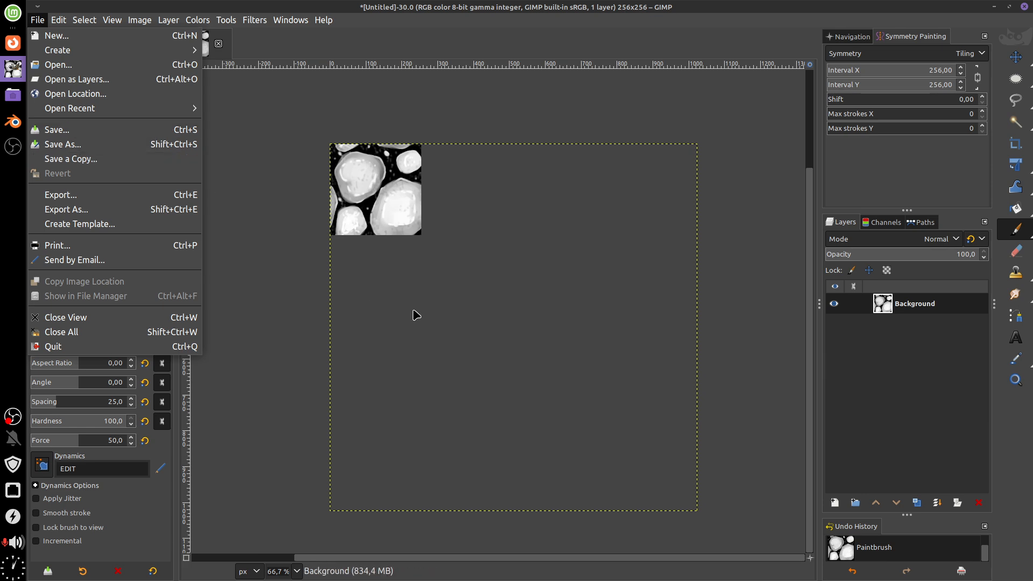
click(101, 132)
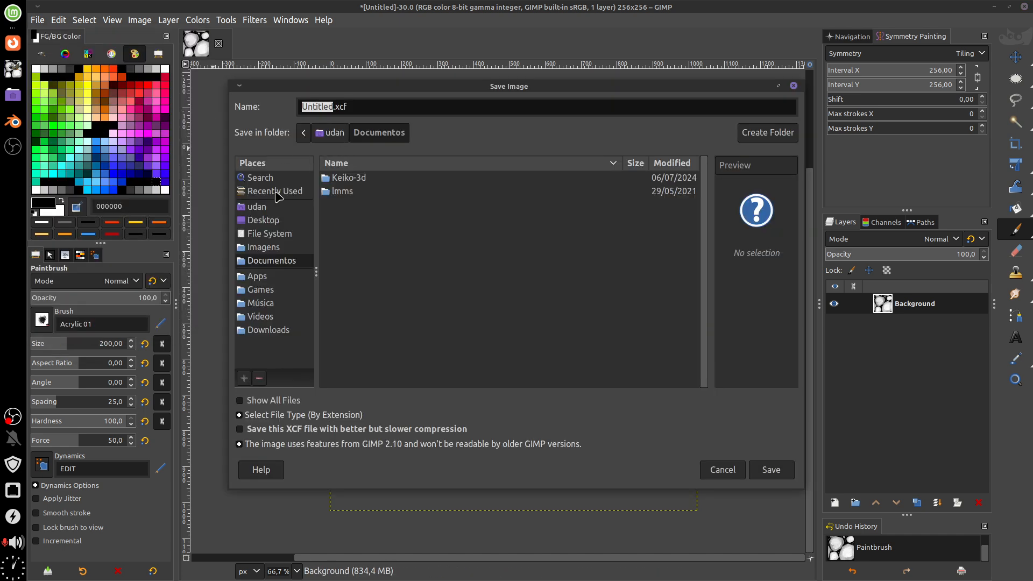
click(331, 103)
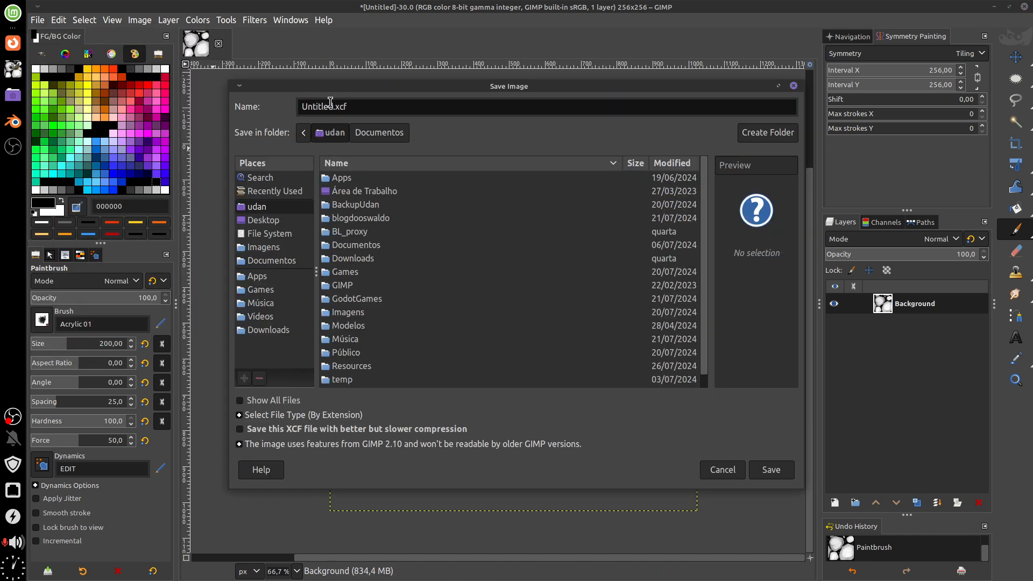
double_click(330, 104)
text(Tile)
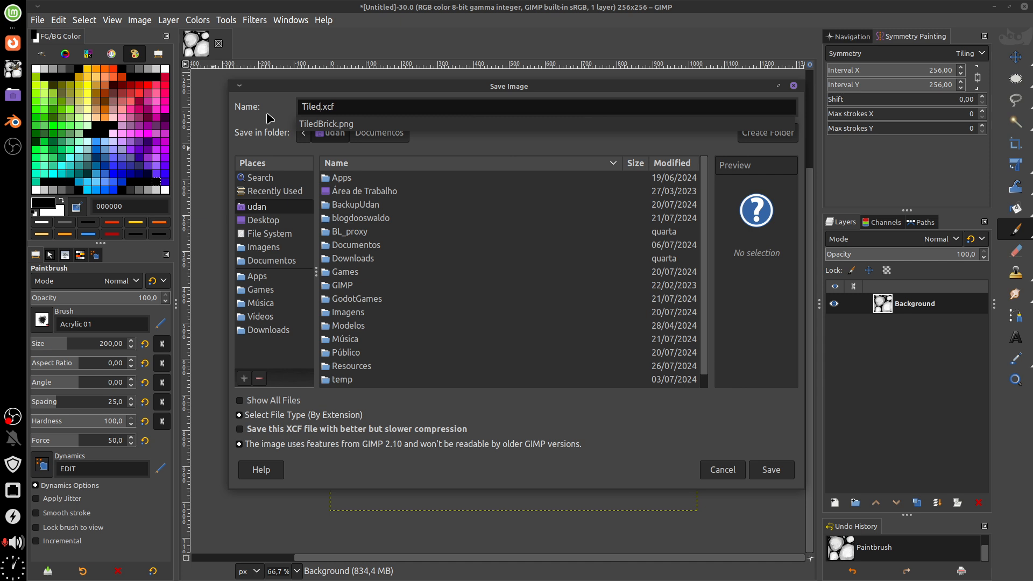
text(dRo)
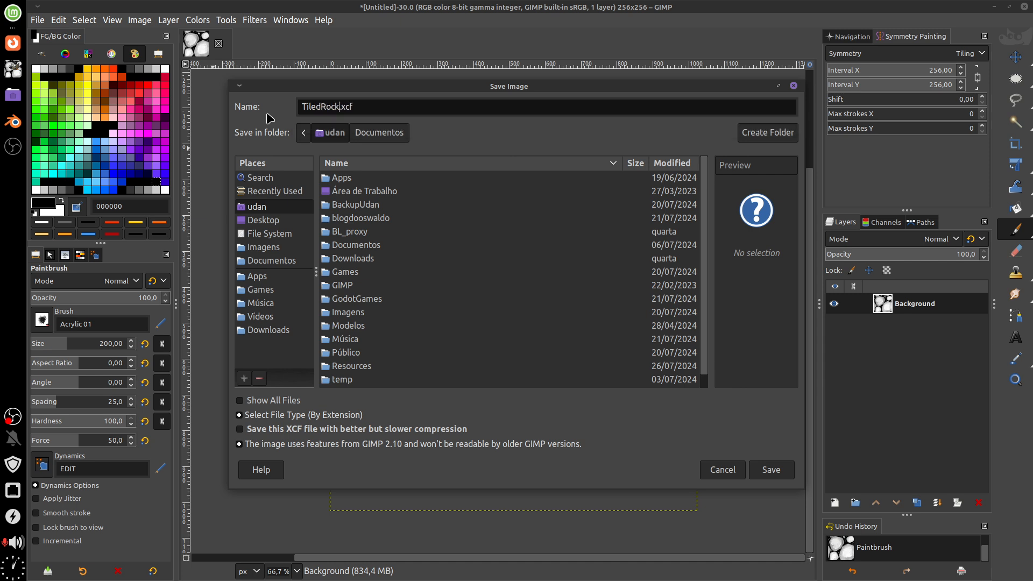
text(ck)
click(771, 470)
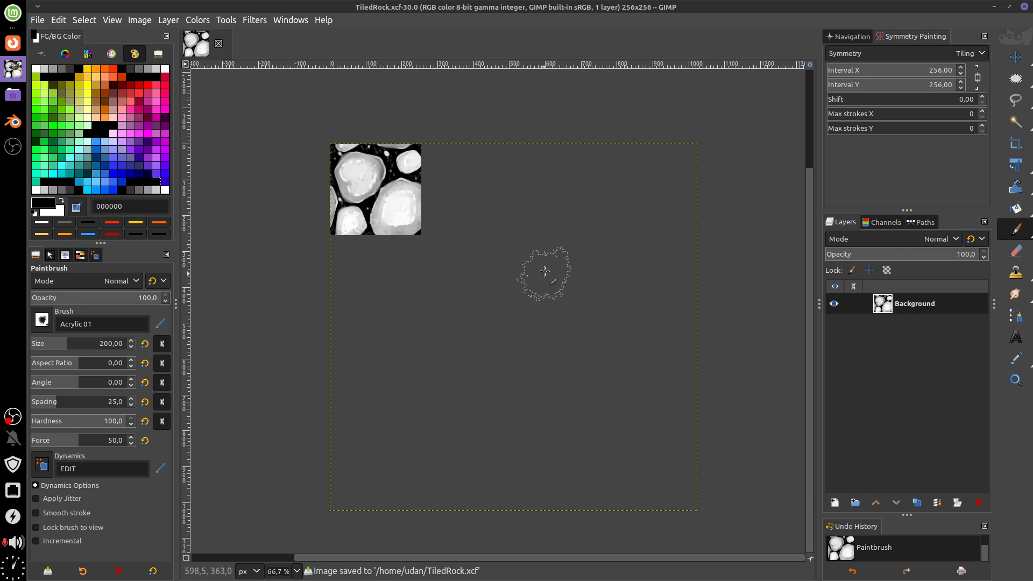
Step: Export the image as TiledRock.png to the home folder, keeping the offered PNG options with compression level 9
click(40, 23)
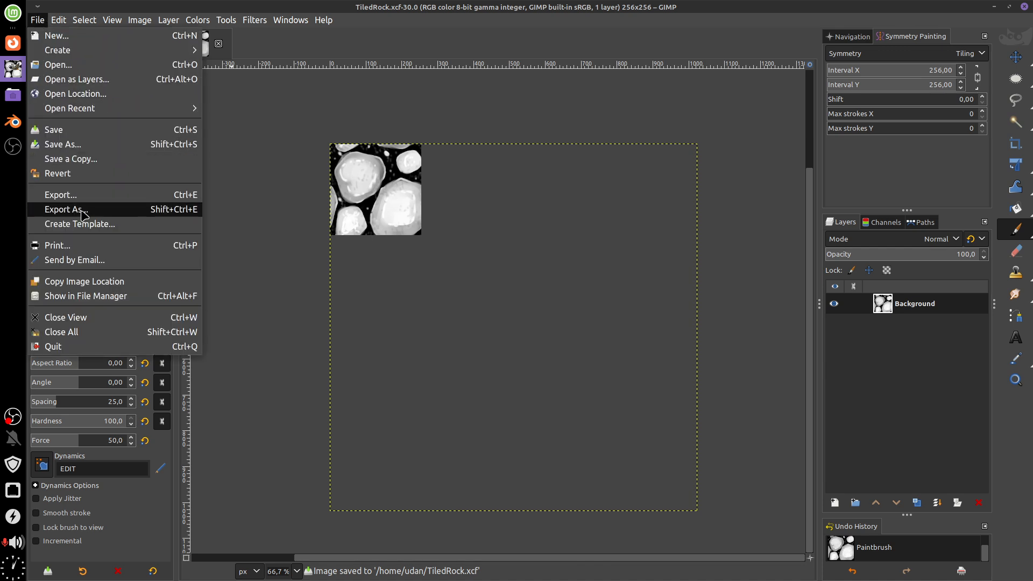
click(82, 210)
click(367, 119)
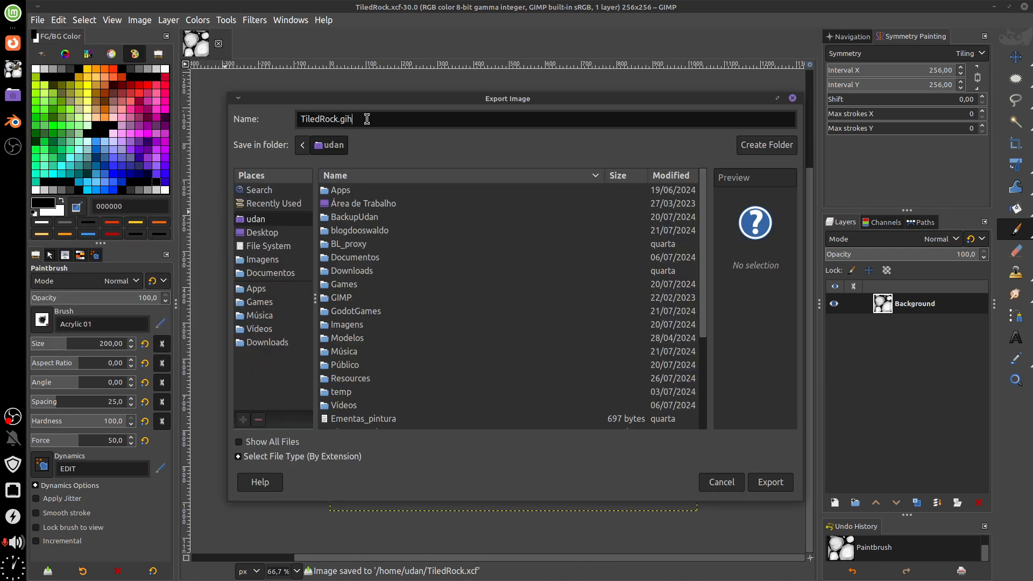
key(BackSpace)
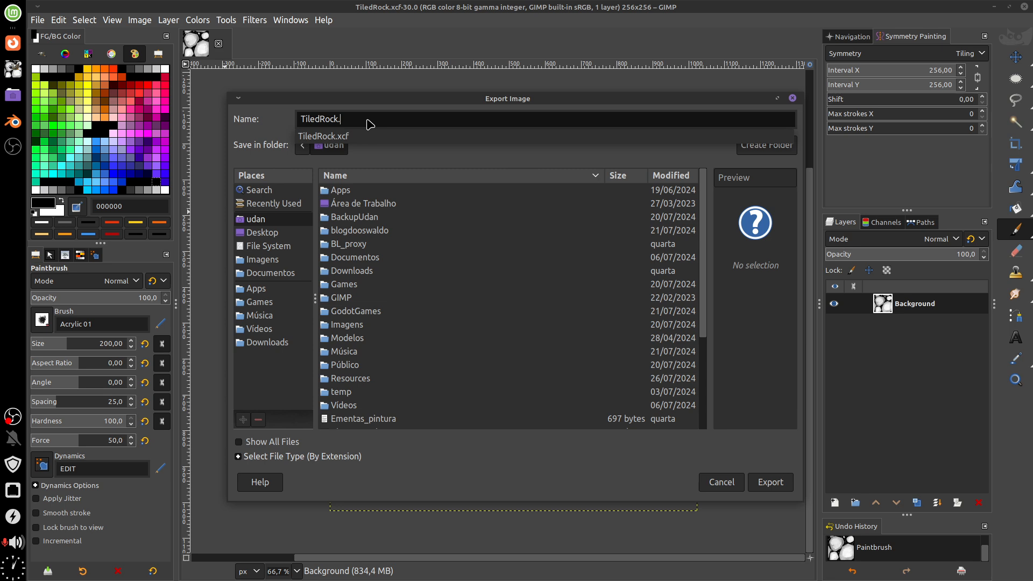
text(jpg)
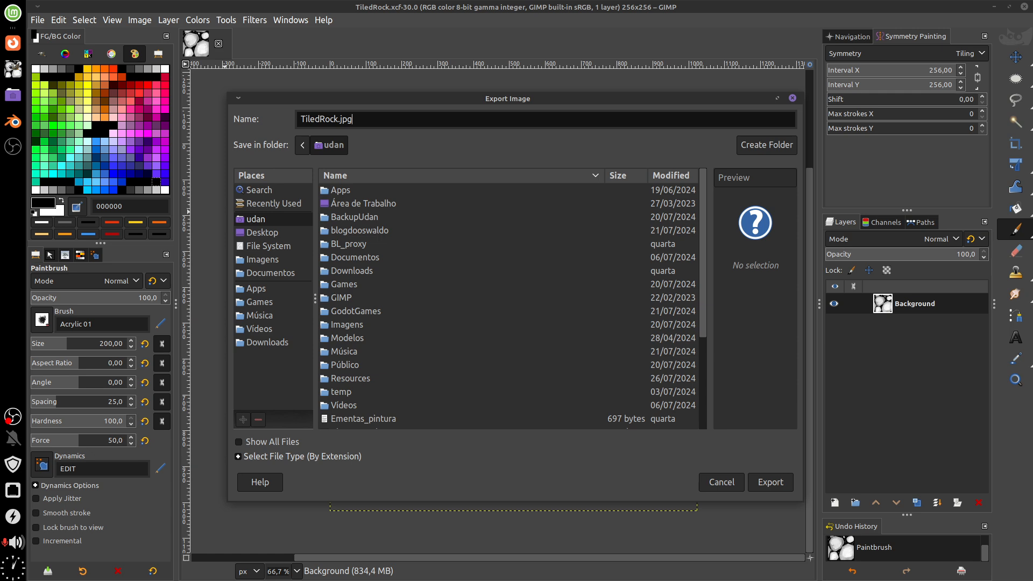
text(p)
click(781, 486)
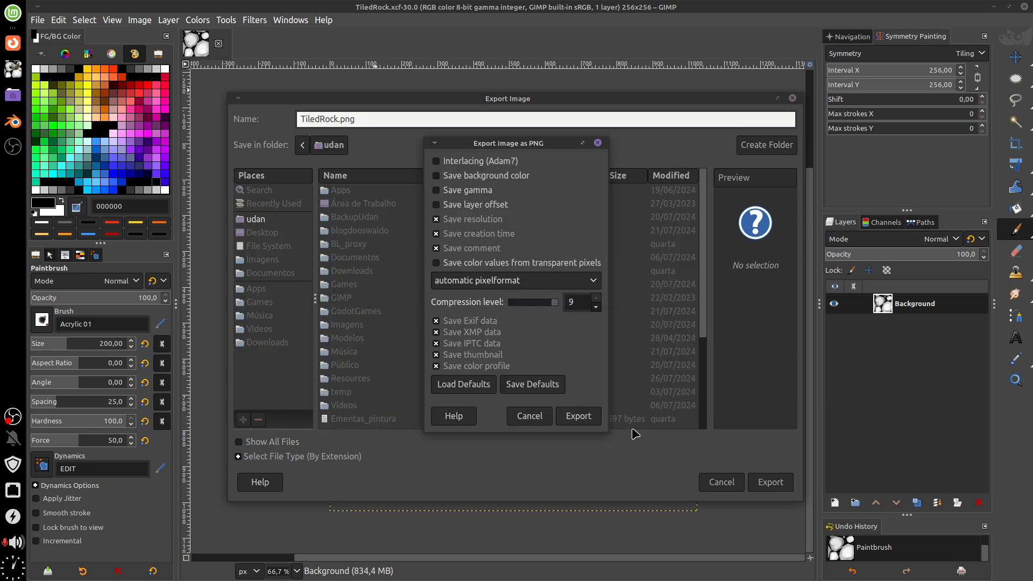
click(590, 415)
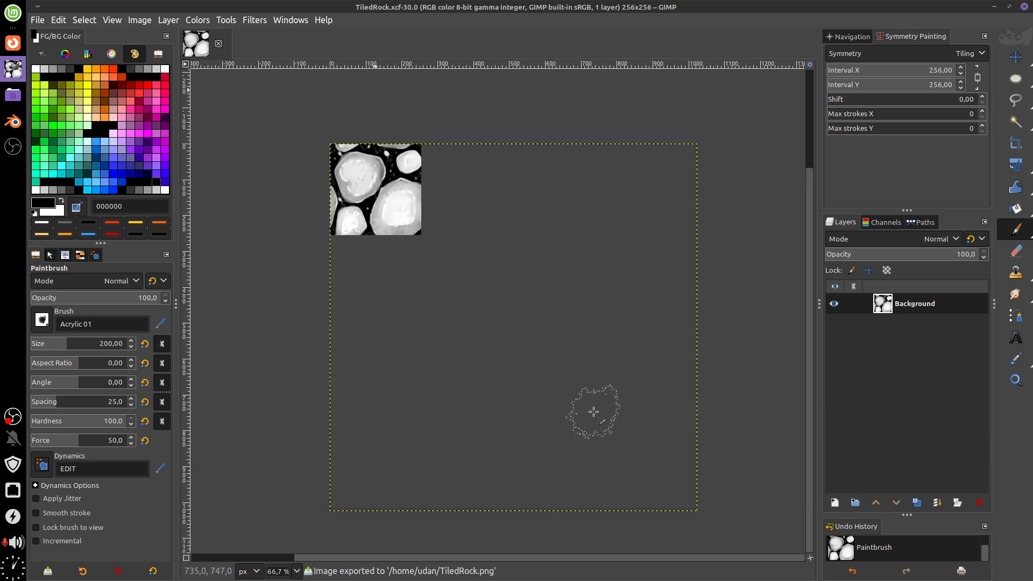
Step: Close the current image and open the recently exported TiledRock.png
click(218, 43)
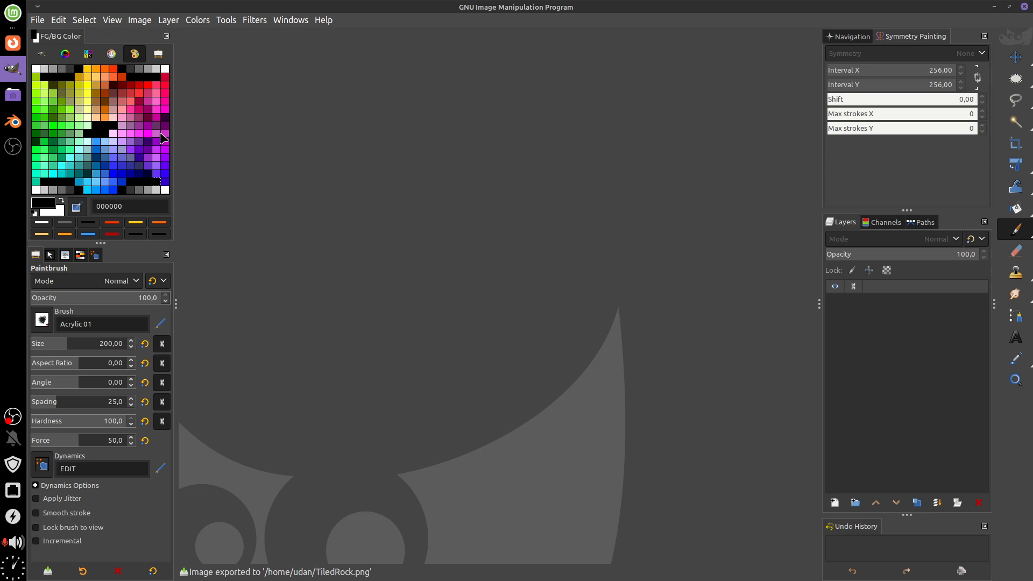
click(36, 20)
mouse_move(53, 108)
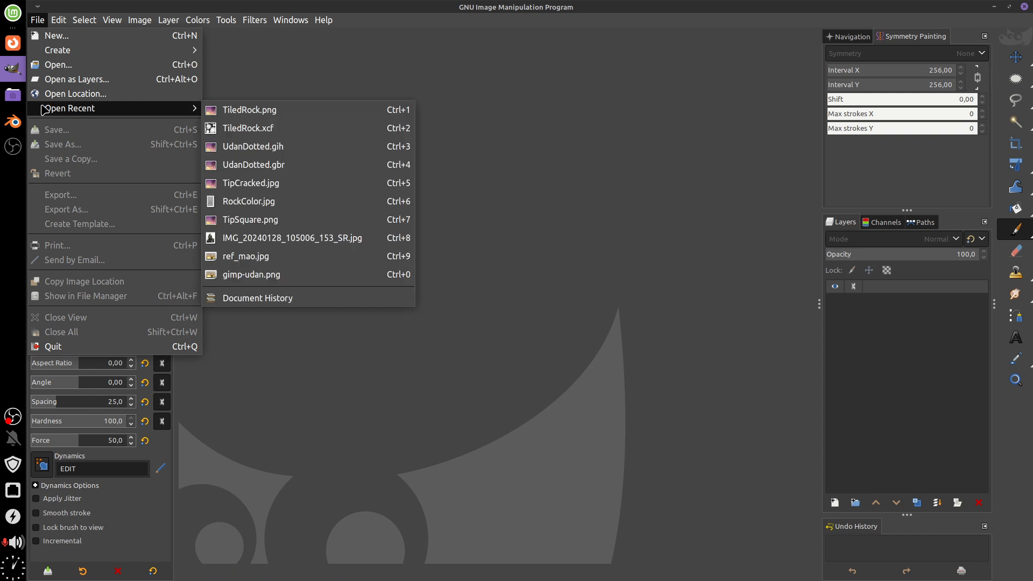
click(256, 111)
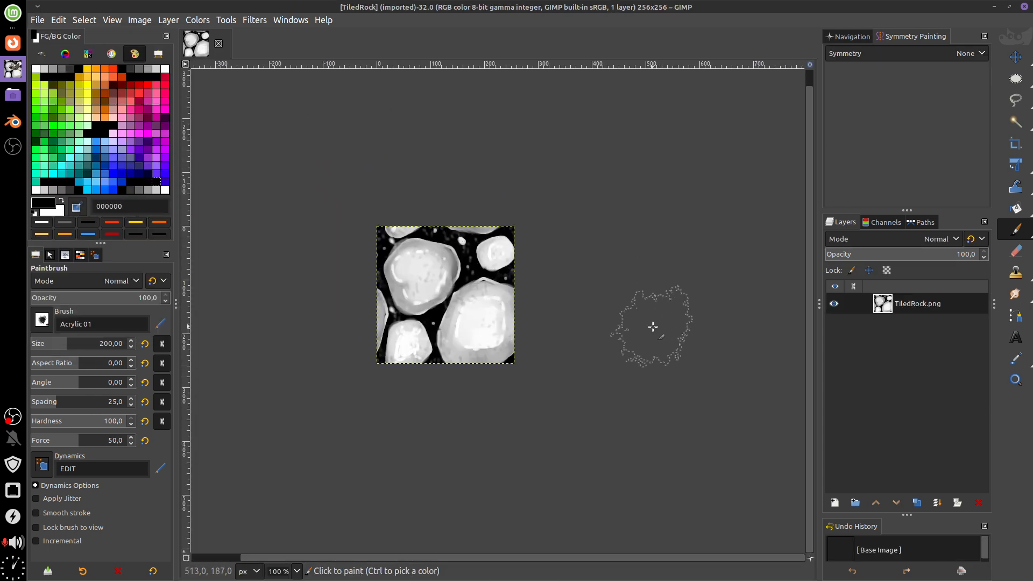
scroll(664, 292, up, 1)
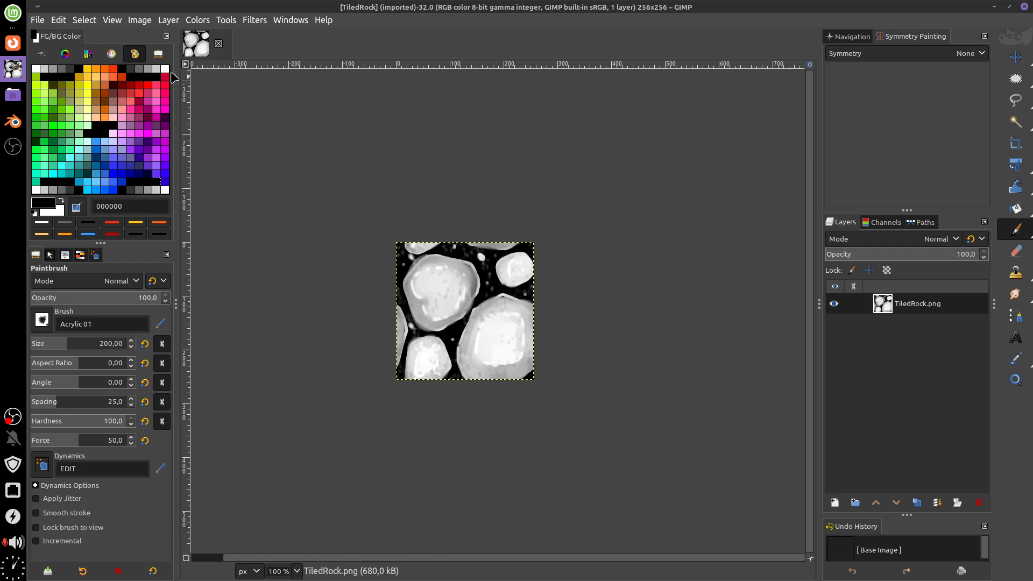
Step: Open the recent file TiledRock.xcf alongside the PNG
click(34, 22)
mouse_move(55, 113)
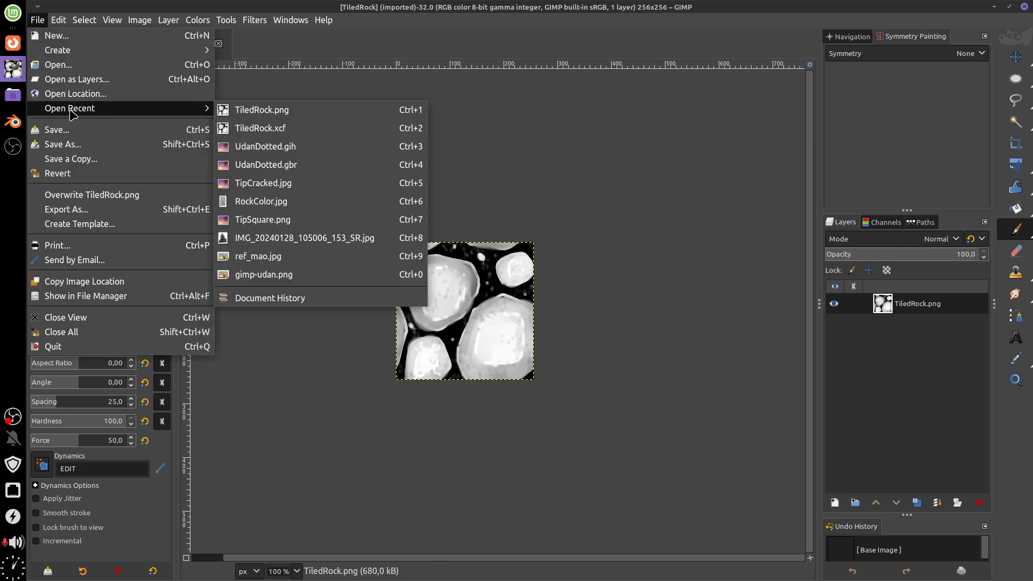
click(240, 123)
drag(462, 250, 282, 146)
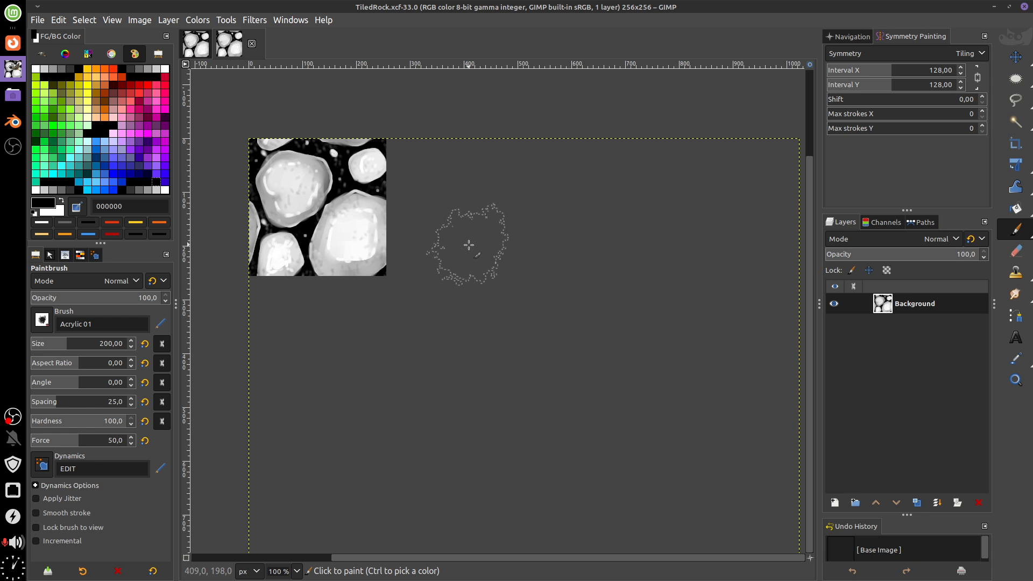
drag(470, 245, 485, 246)
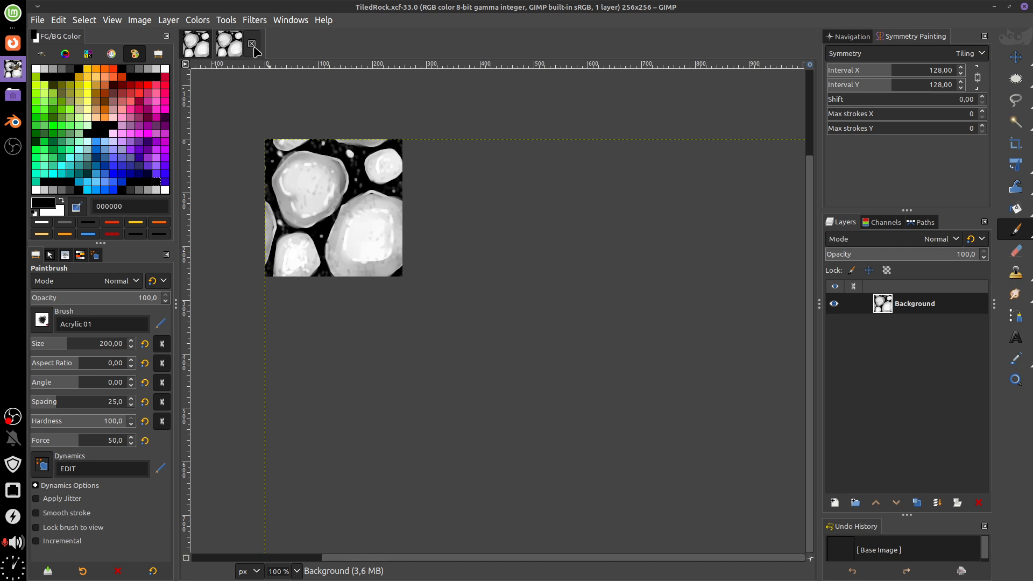
click(35, 24)
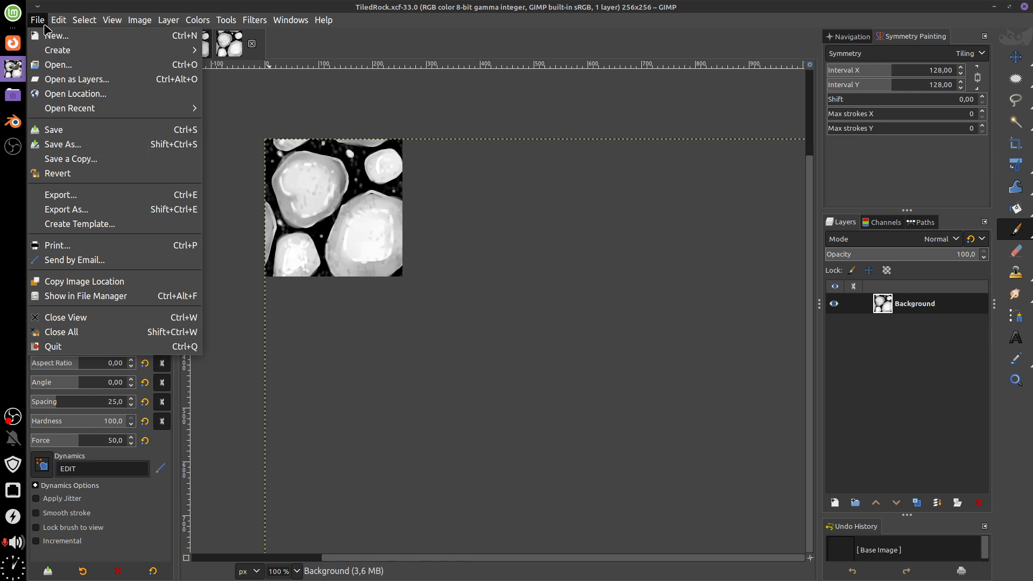
click(43, 24)
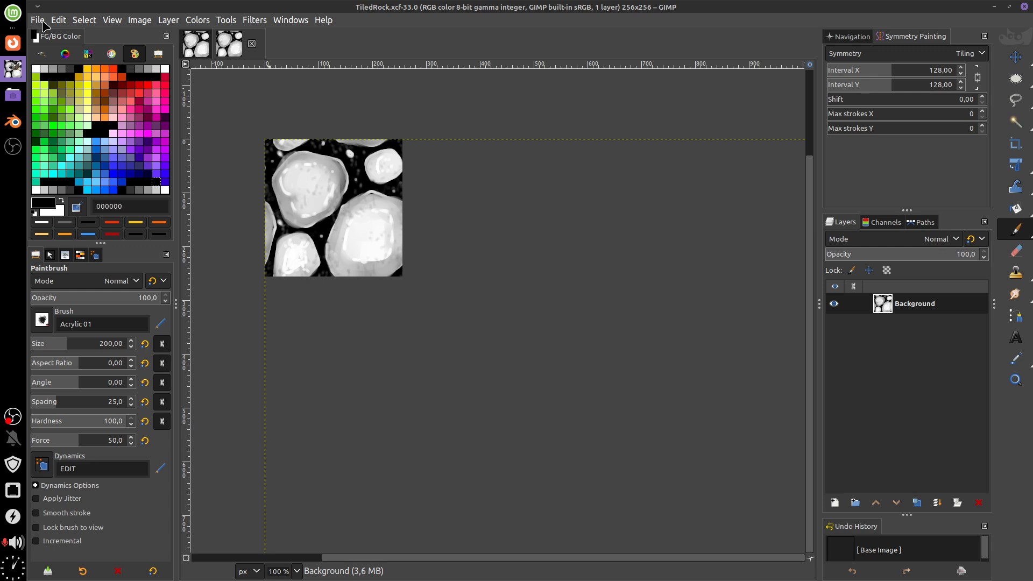
click(43, 24)
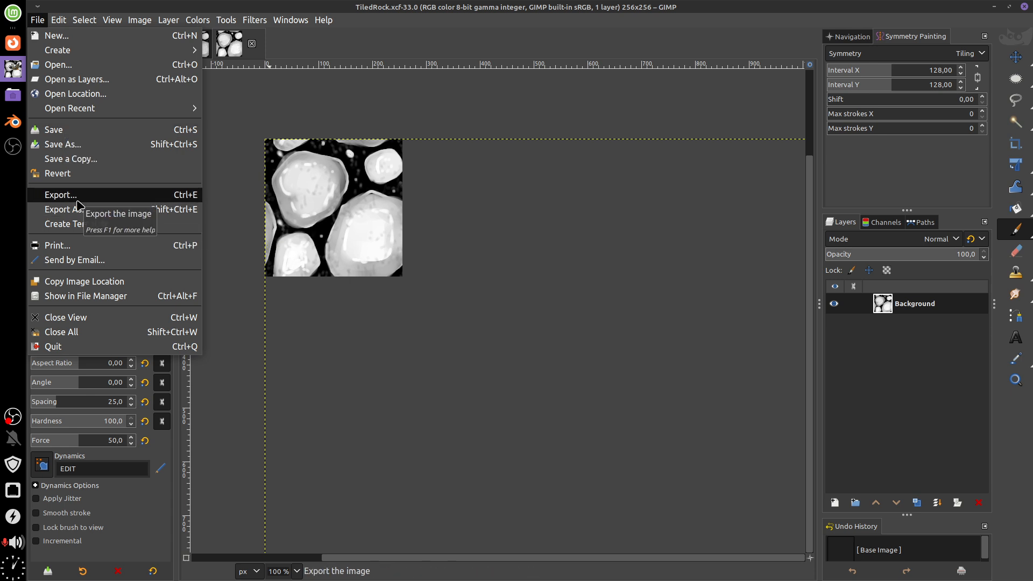
click(436, 110)
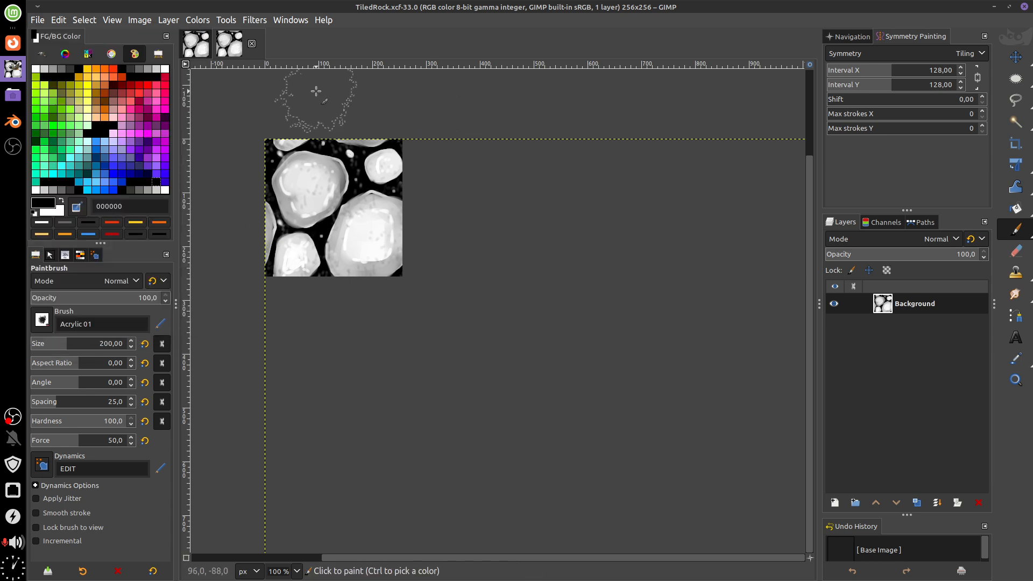
Step: Switch to Blender, fill the plane's painted brick texture with white, and return to the Draw brush
click(13, 122)
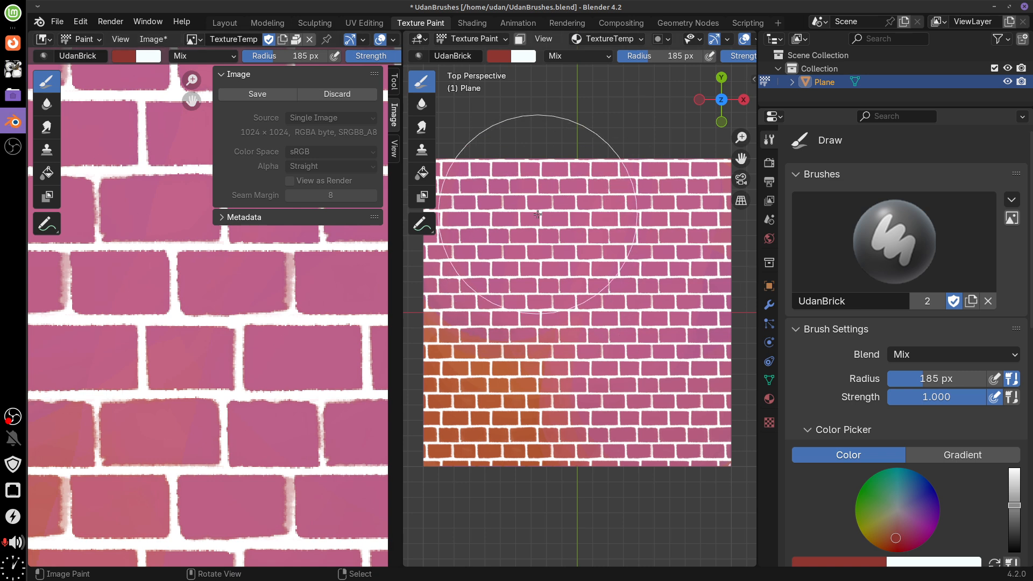
click(424, 178)
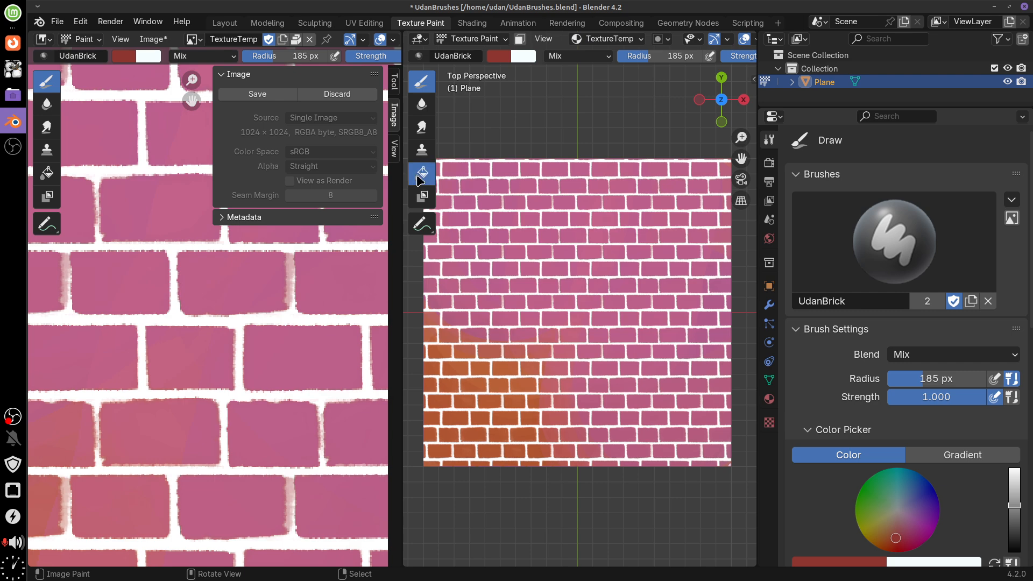
click(539, 250)
click(423, 82)
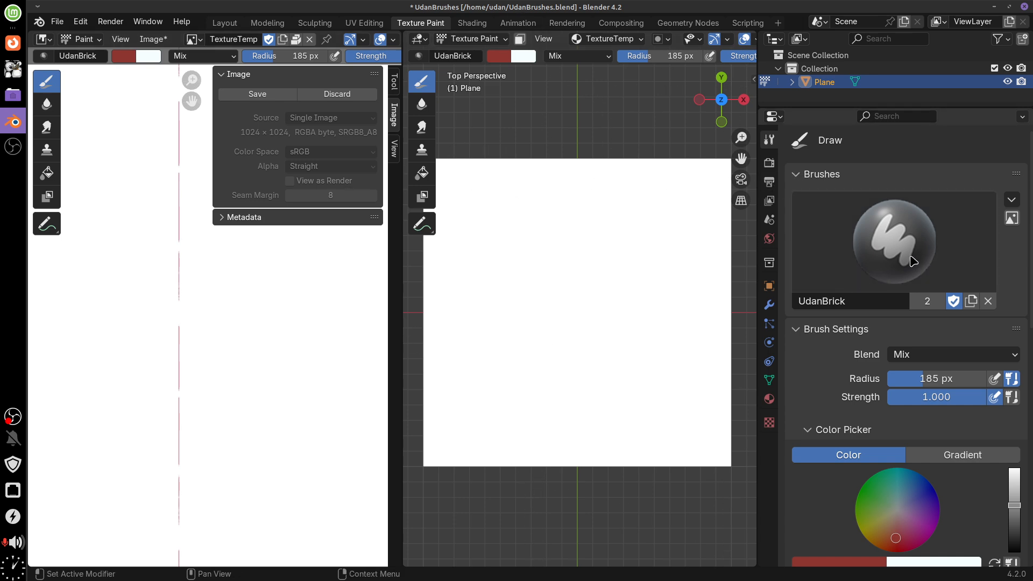
Step: Duplicate the UdanBrick brush and name the copy UdanRock
click(972, 301)
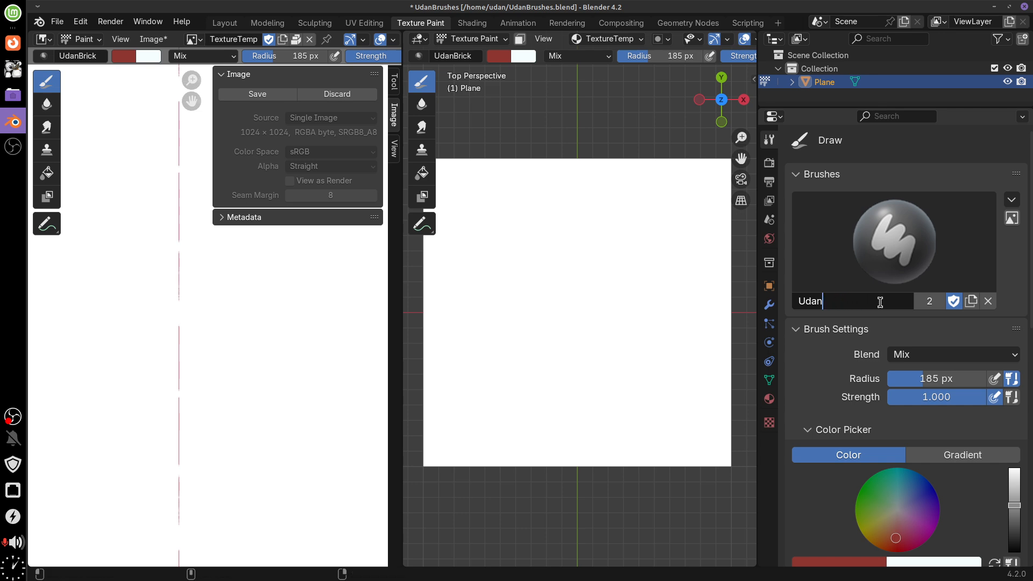
text(Rock)
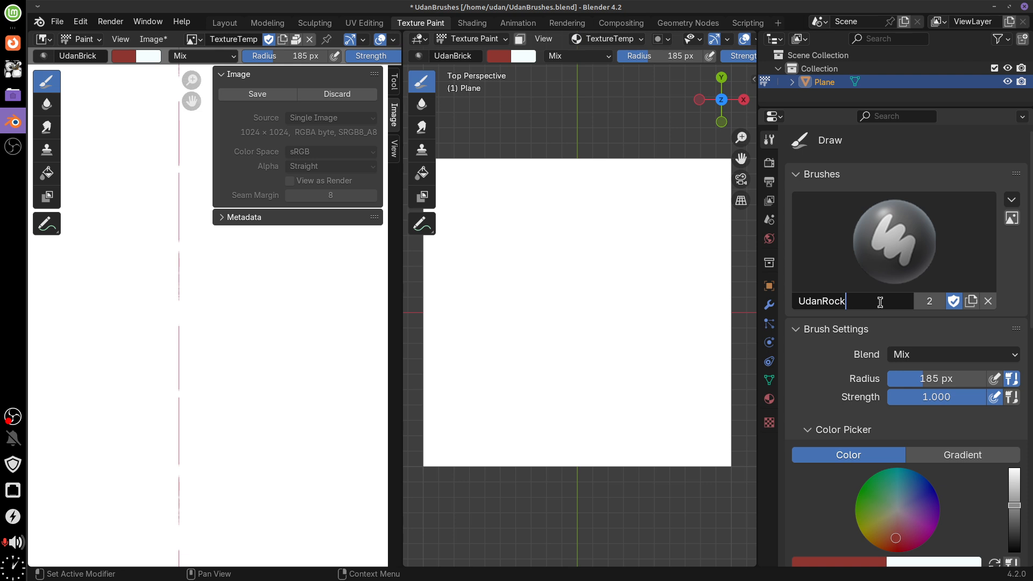
text(T)
key(Return)
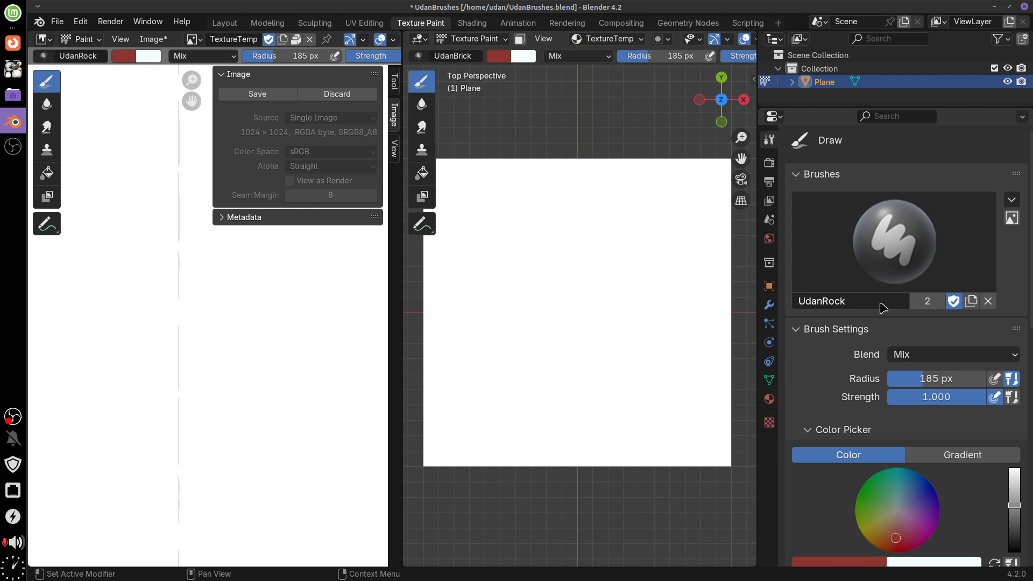
Step: Replace the brush's brick texture mask with a new texture named TiledRockTexture, protected by a fake user
scroll(880, 307, down, 15)
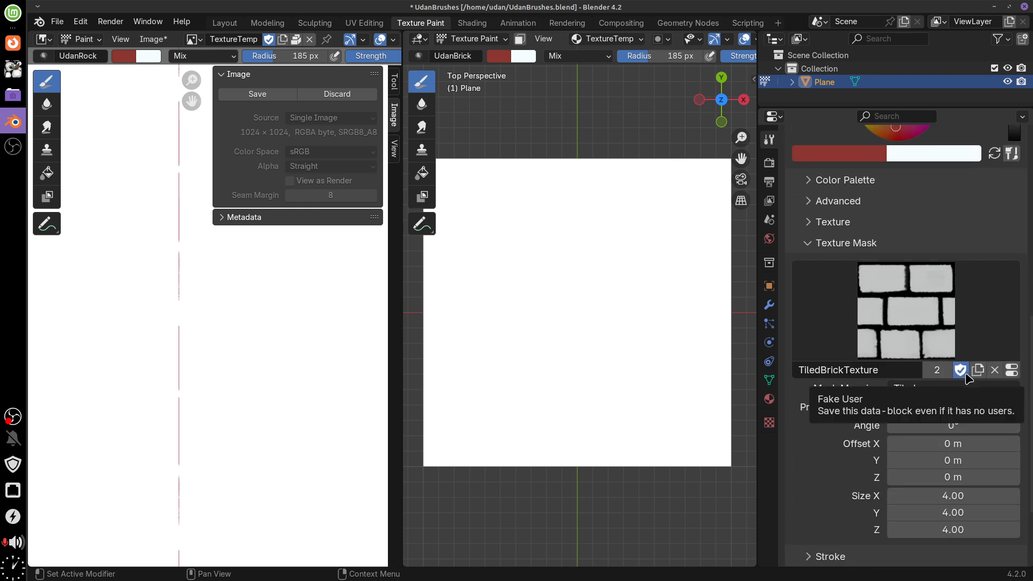
click(923, 310)
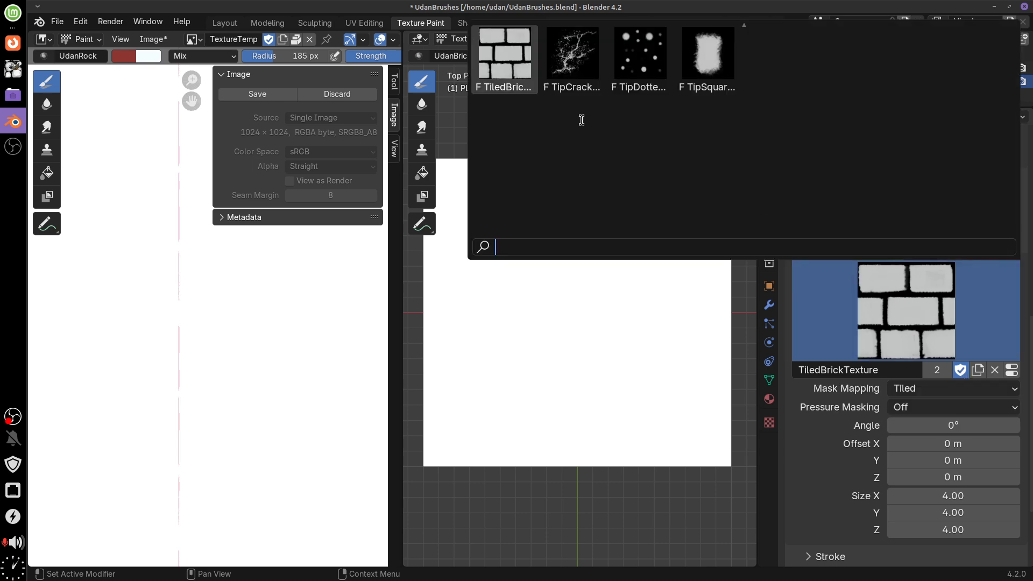
click(1001, 376)
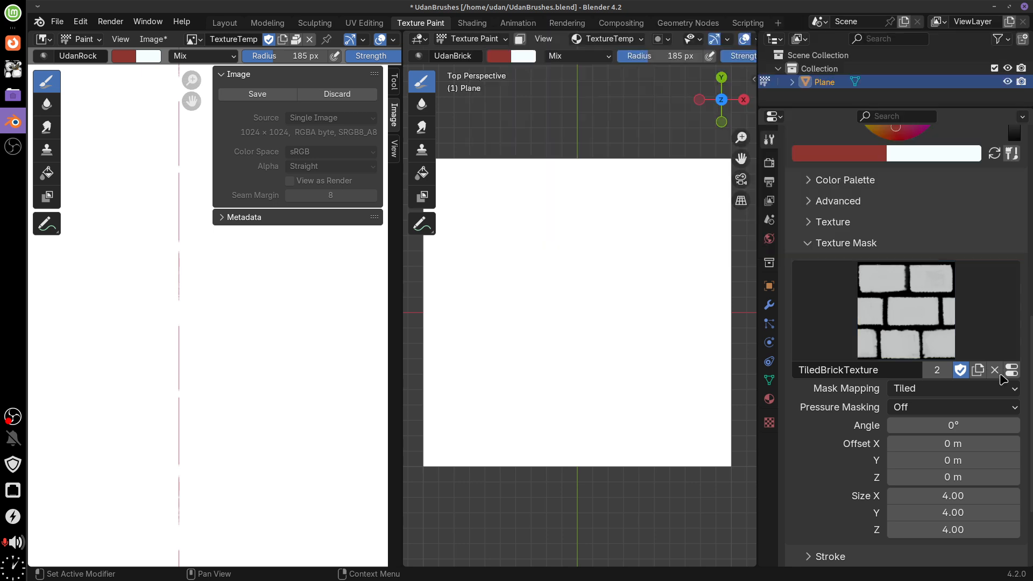
click(1000, 373)
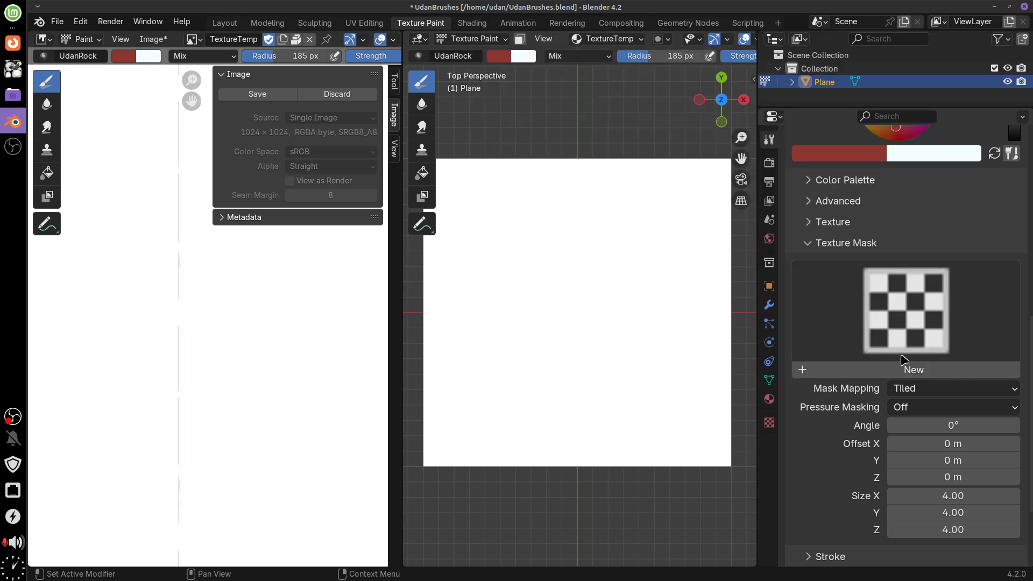
click(911, 371)
double_click(879, 370)
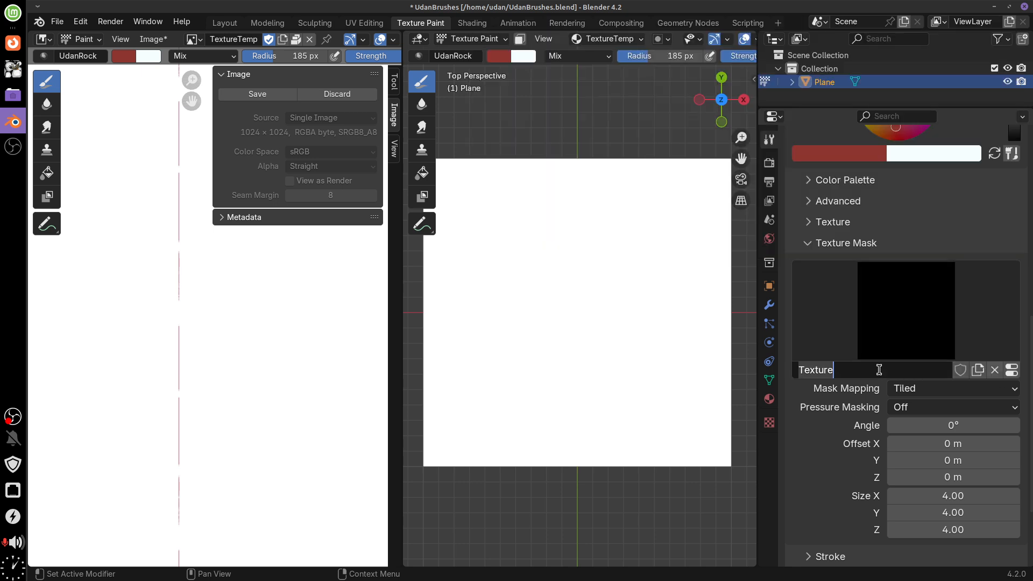
text(Ti)
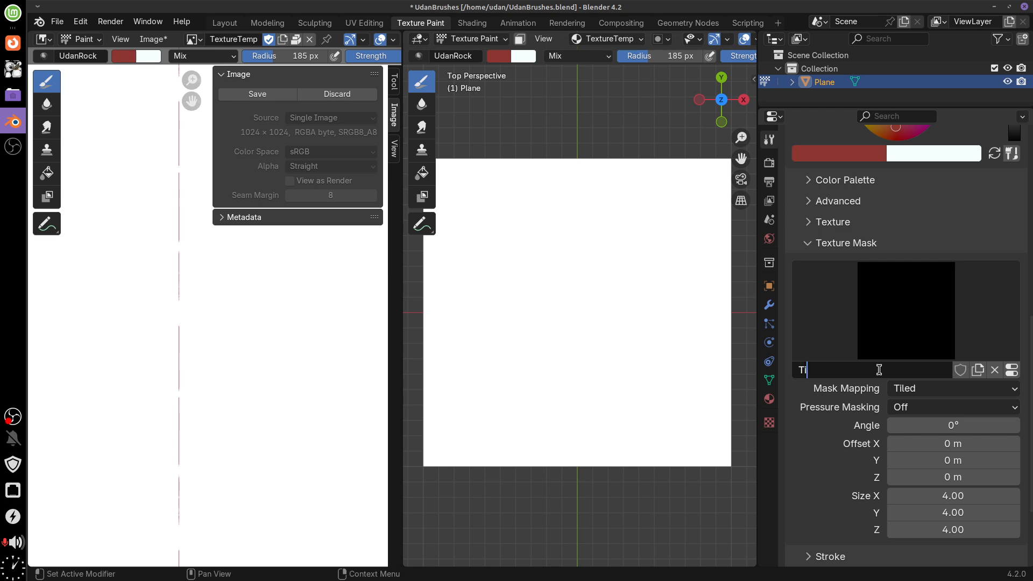
text(ledRockTexture)
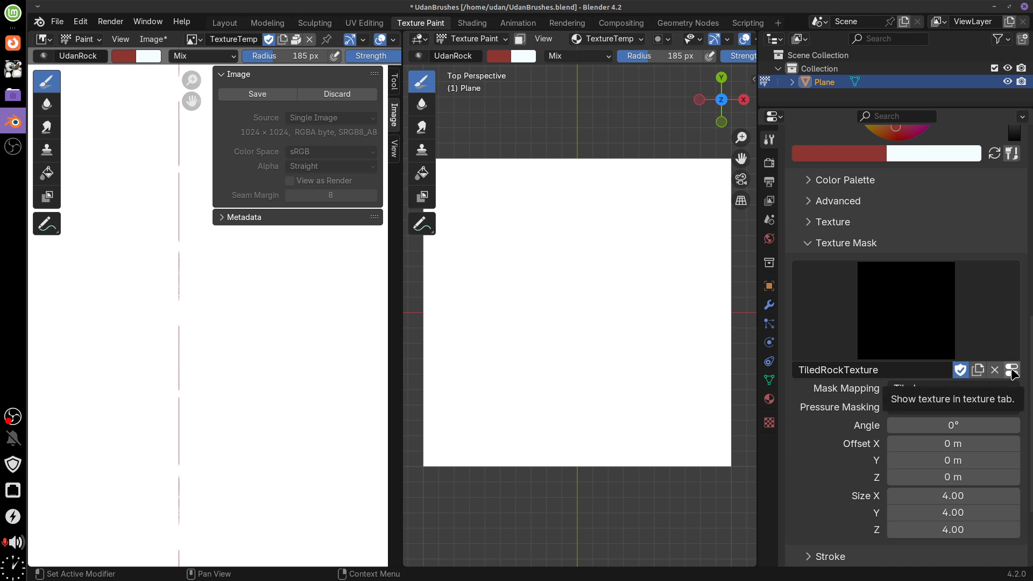
Step: Load TiledRock.png from the home folder into TiledRockTexture, pack the image into the file, and return to the brush settings
click(1012, 371)
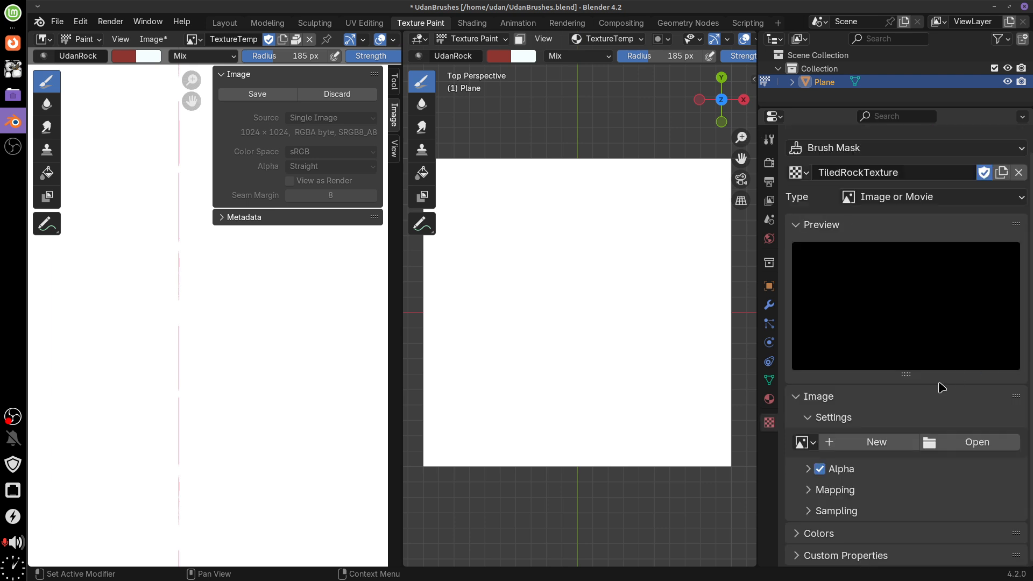
click(959, 444)
scroll(776, 384, down, 2)
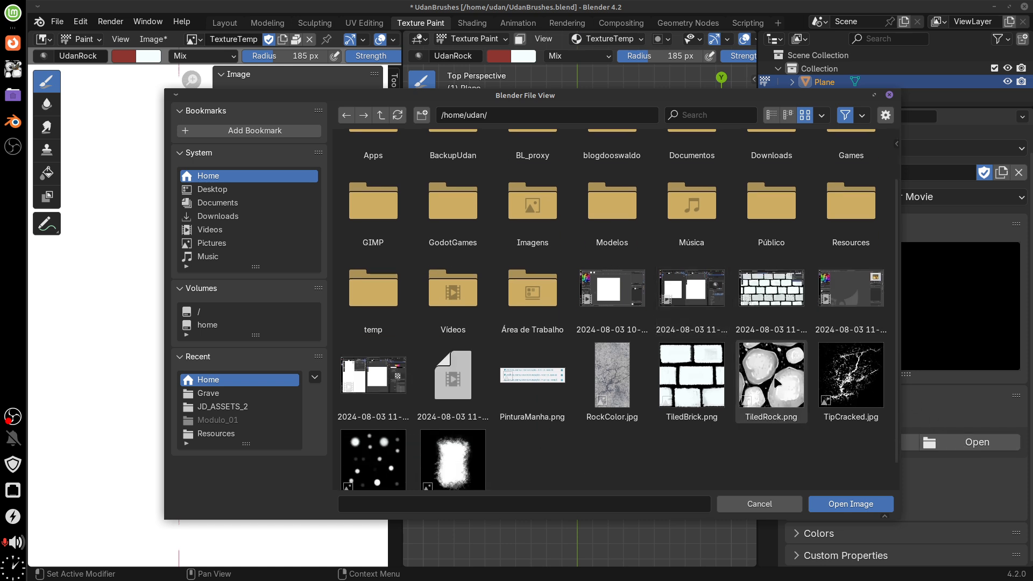
click(777, 383)
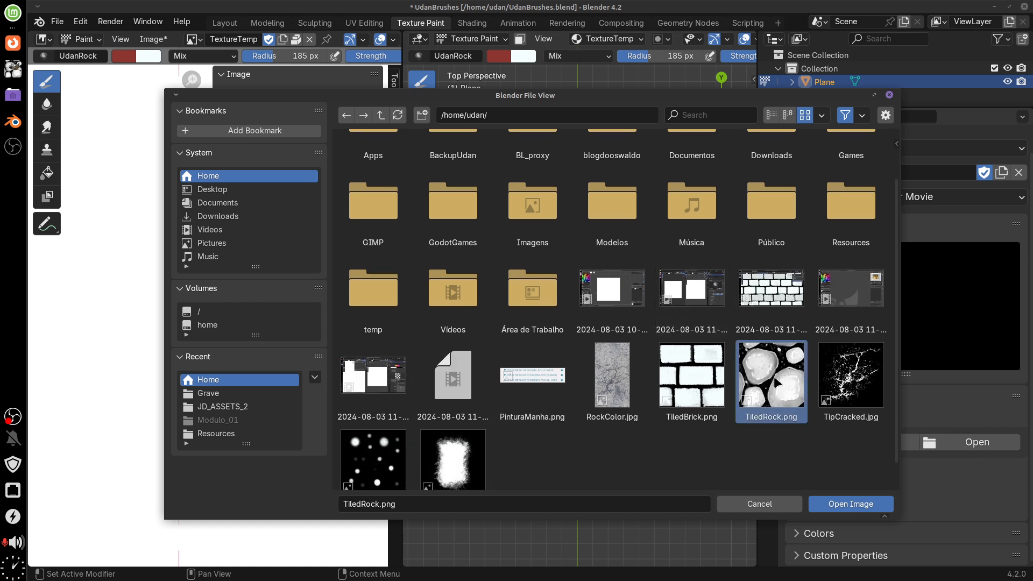
click(853, 503)
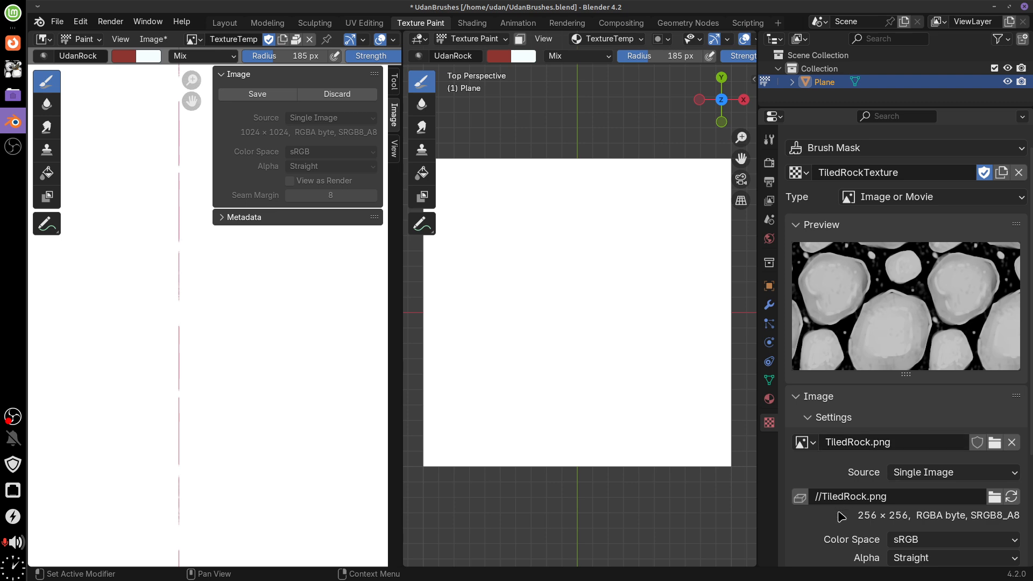
click(801, 497)
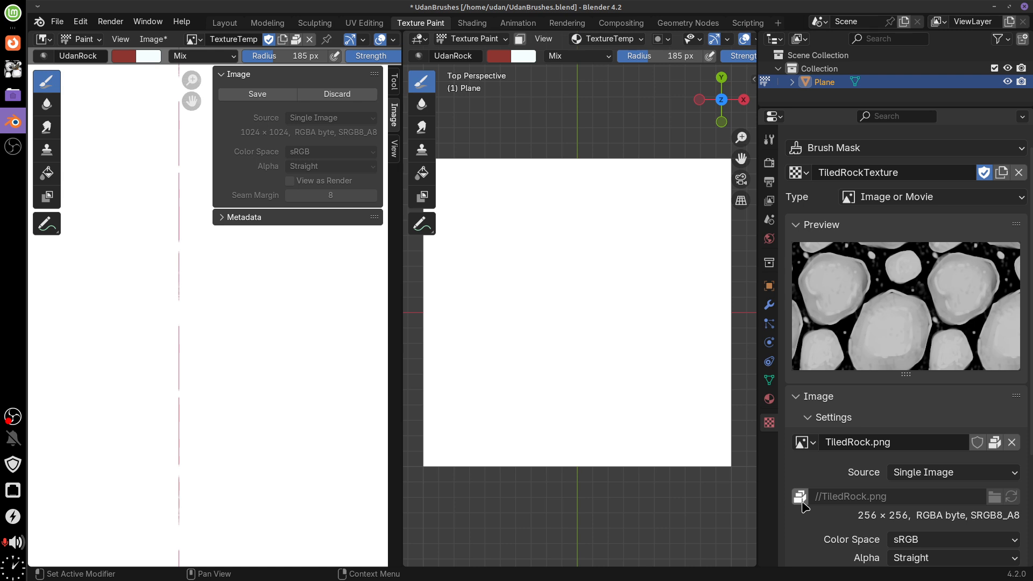
click(770, 141)
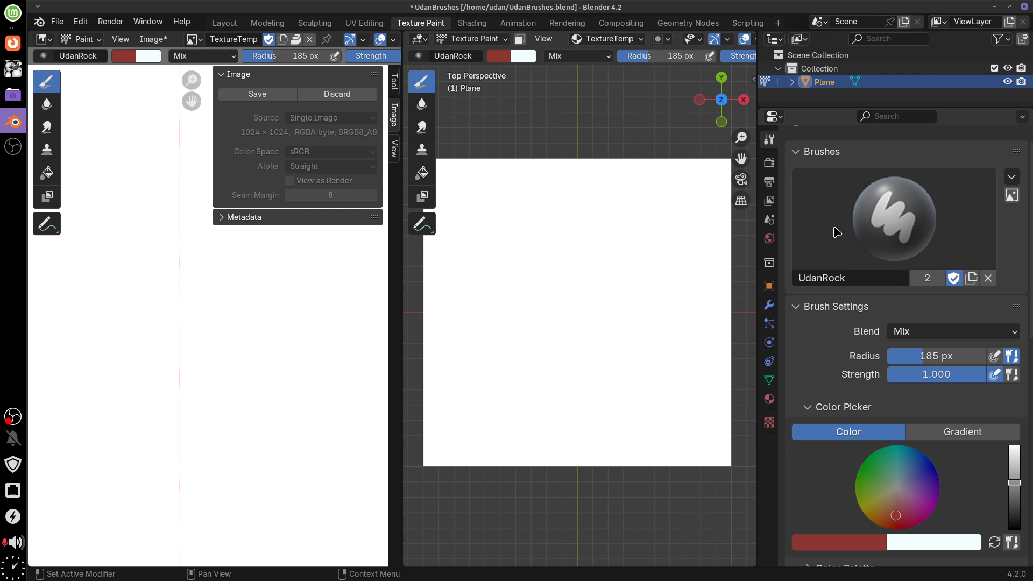
Step: Paint a test stroke across the plane with the UdanRock brush and undo it
mouse_move(558, 221)
mouse_down()
mouse_move(554, 269)
mouse_move(630, 360)
mouse_move(560, 382)
mouse_move(565, 233)
mouse_up()
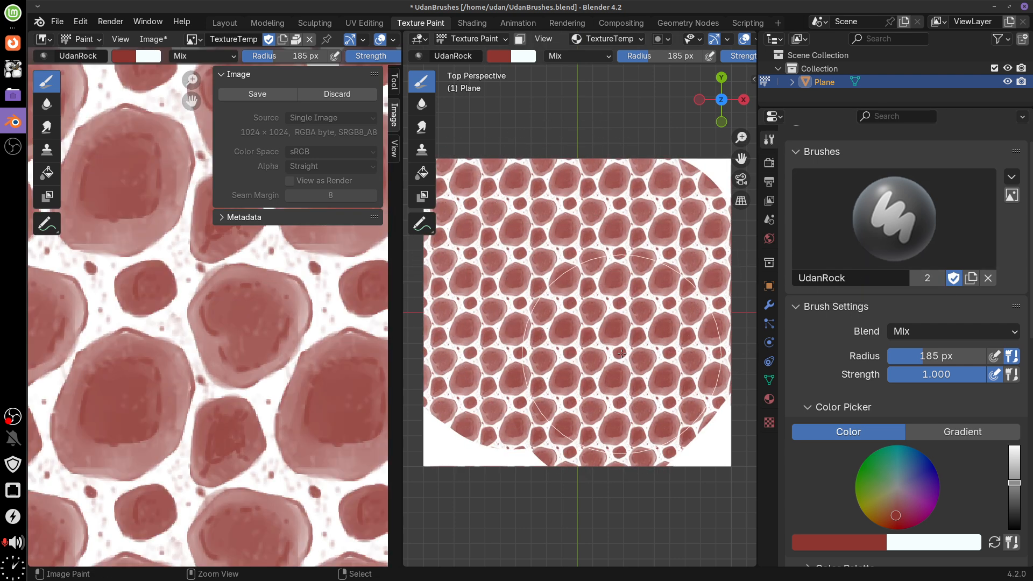
key(ctrl+z)
Step: Set the texture mask's X, Y and Z size to 3
scroll(957, 377, down, 15)
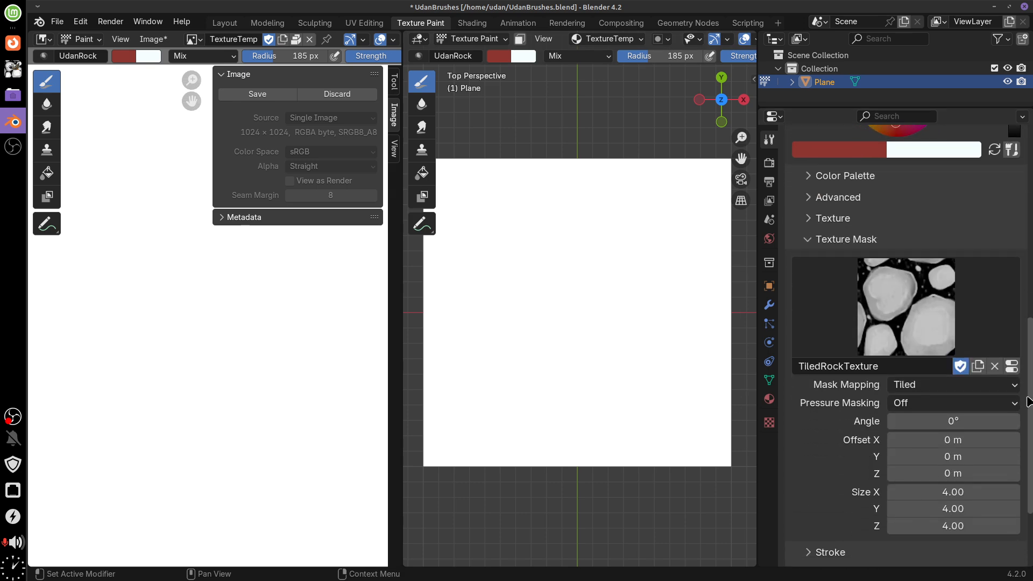
click(962, 459)
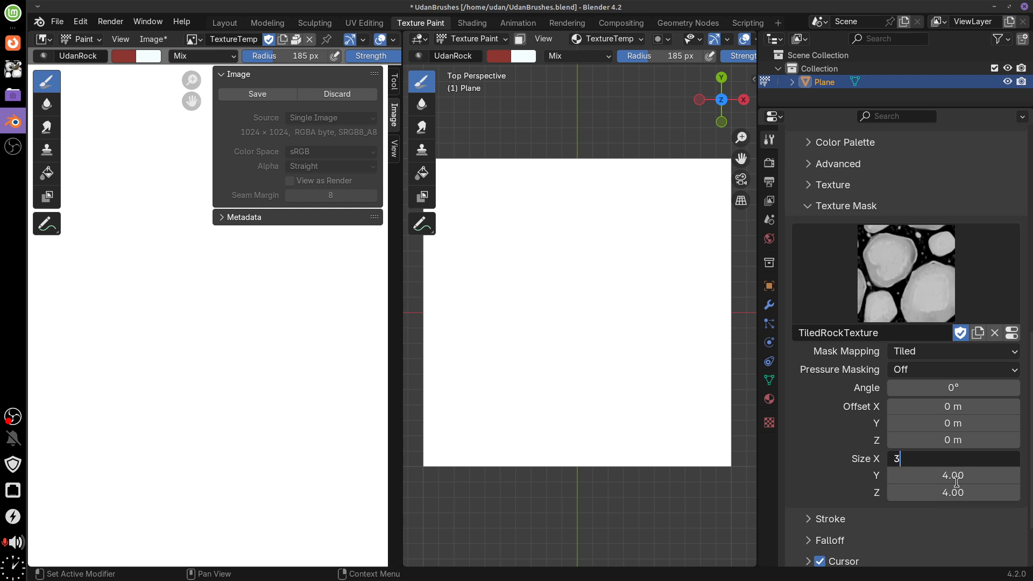
text(3)
click(961, 473)
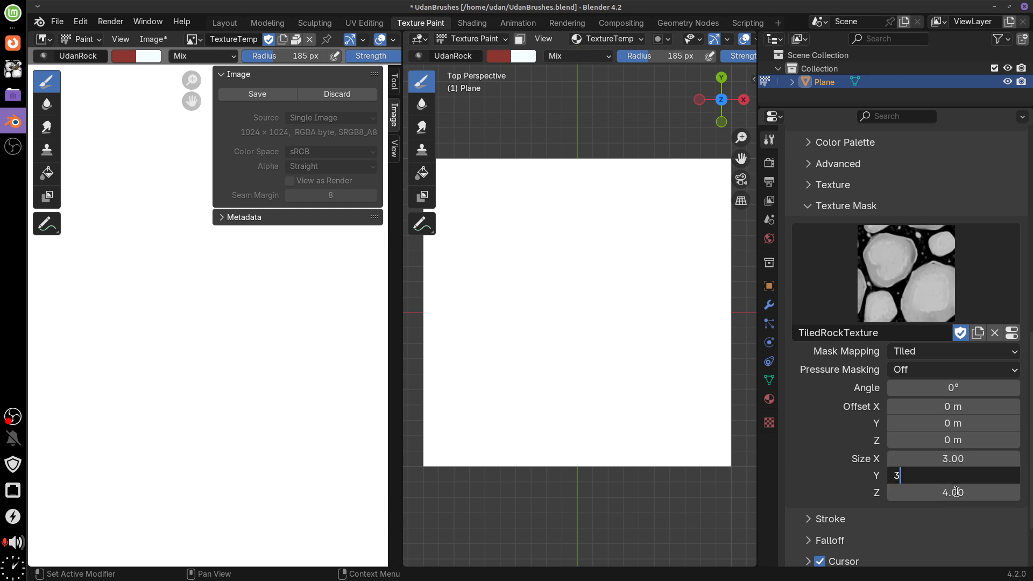
text(3)
key(Return)
click(957, 492)
text(3)
key(Return)
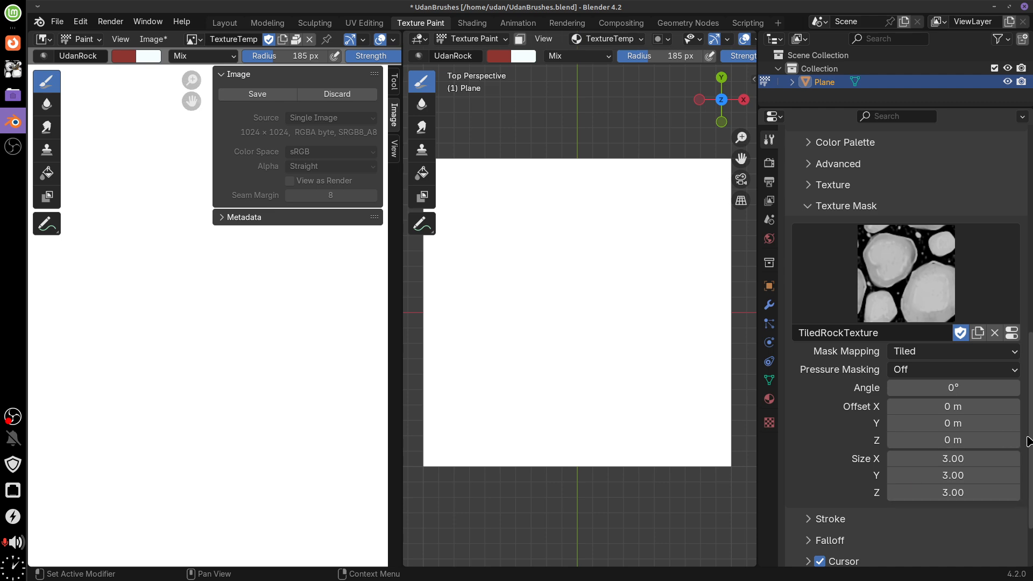
Step: Set the brush colour to a muted brown with hue 0.060, saturation 0.272 and value 0.446
scroll(936, 420, up, 12)
click(860, 392)
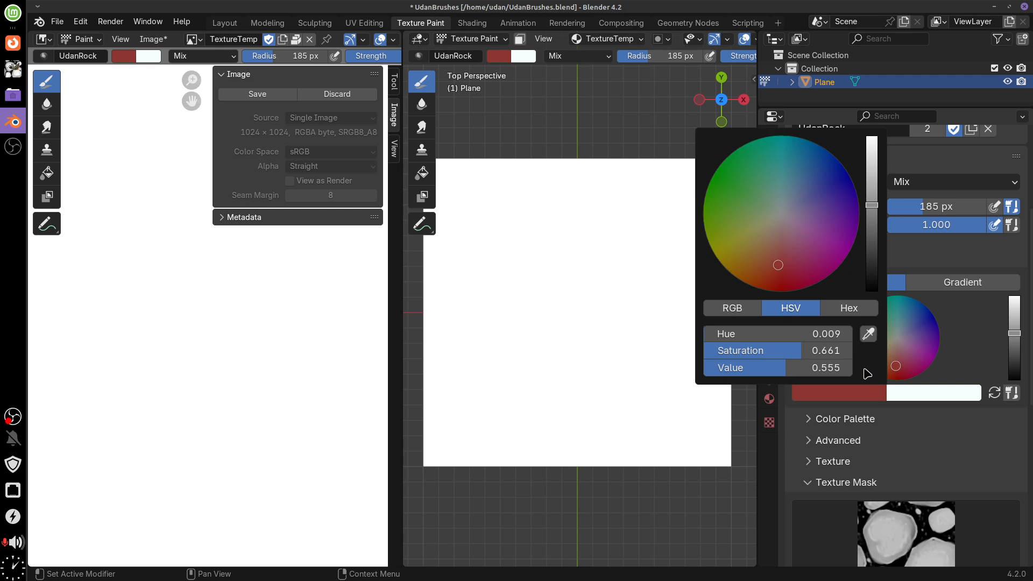
drag(876, 207, 873, 222)
drag(814, 254, 775, 237)
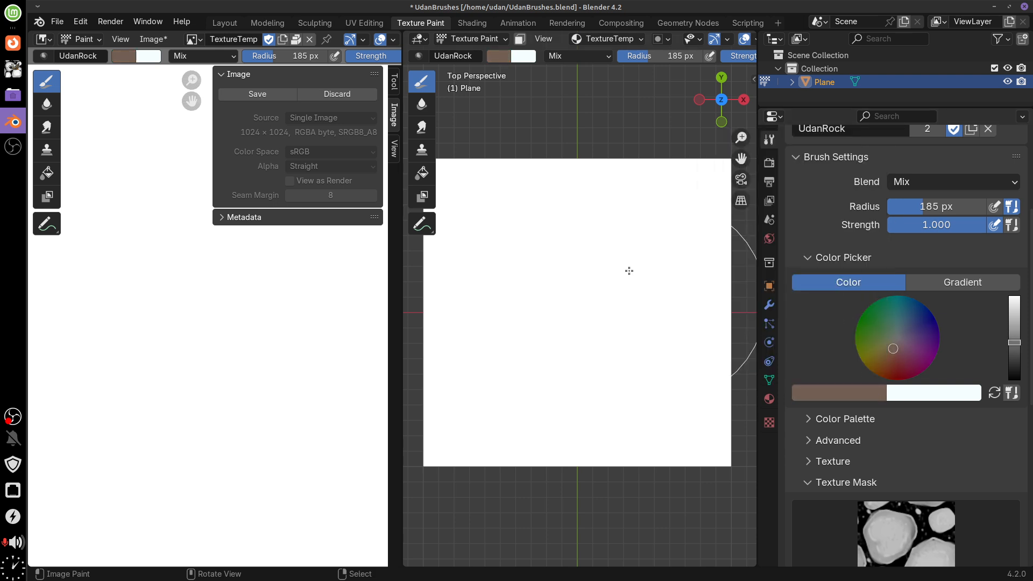
Step: Paint brown stones over the whole plane with repeated overlapping strokes of the UdanRock brush
mouse_move(628, 270)
mouse_down()
mouse_move(561, 291)
mouse_move(562, 373)
mouse_move(642, 397)
mouse_move(631, 238)
mouse_move(511, 182)
mouse_move(491, 365)
mouse_move(568, 443)
mouse_move(682, 237)
mouse_move(652, 369)
mouse_up()
mouse_move(532, 205)
mouse_down()
mouse_move(501, 293)
mouse_move(560, 352)
mouse_move(541, 354)
mouse_up()
scroll(256, 335, down, 8)
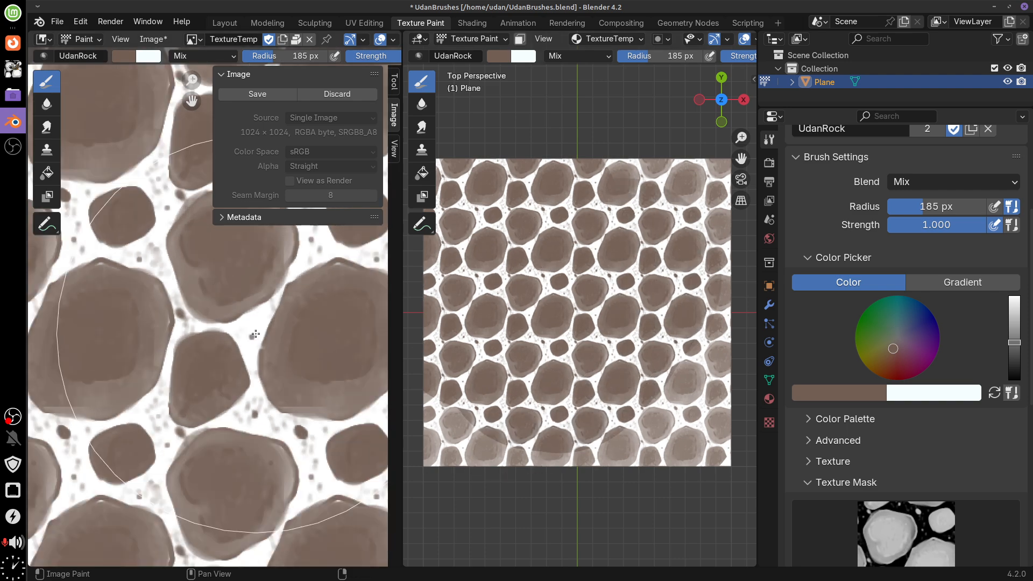
mouse_move(577, 230)
mouse_down()
mouse_move(492, 173)
mouse_move(684, 511)
mouse_move(710, 350)
mouse_move(689, 218)
mouse_move(552, 452)
mouse_move(544, 425)
mouse_move(619, 221)
mouse_move(560, 275)
mouse_up()
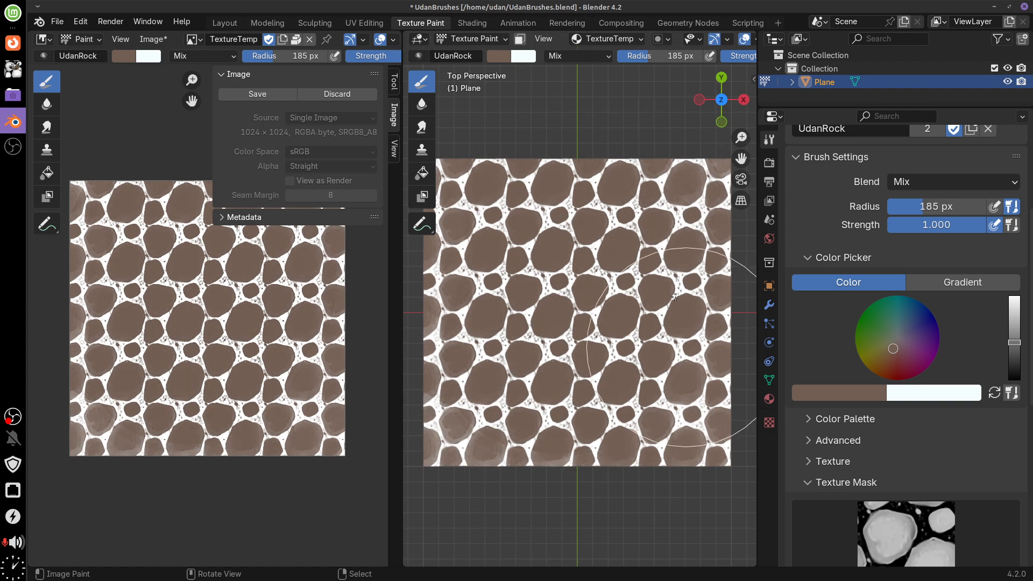
drag(645, 331, 665, 409)
mouse_move(666, 430)
mouse_down()
mouse_move(667, 355)
mouse_move(593, 173)
mouse_move(608, 183)
mouse_up()
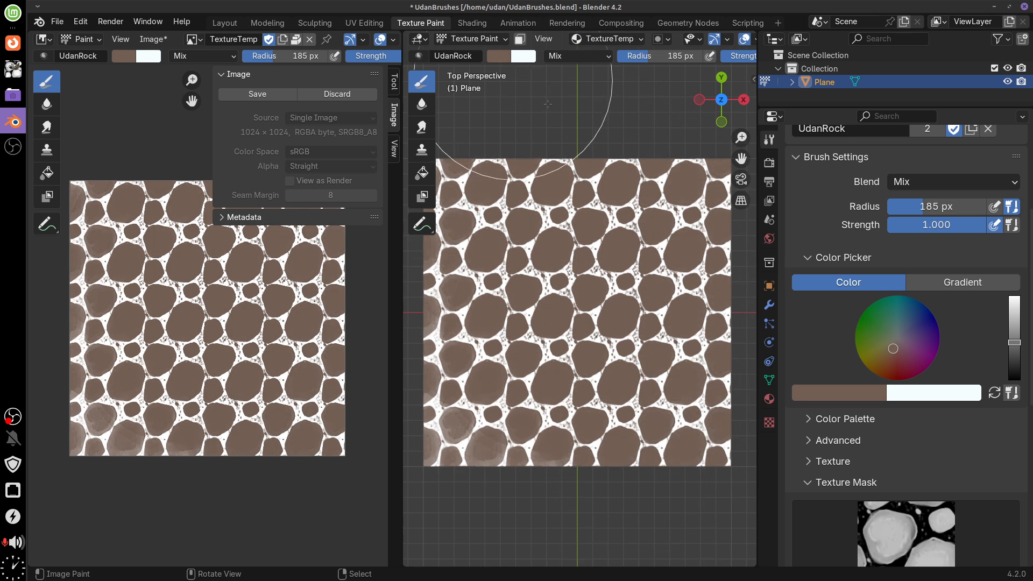
Step: Set the brush colour to a dark muted purple with hue 0.849, saturation 0.208 and value 0.373
click(849, 396)
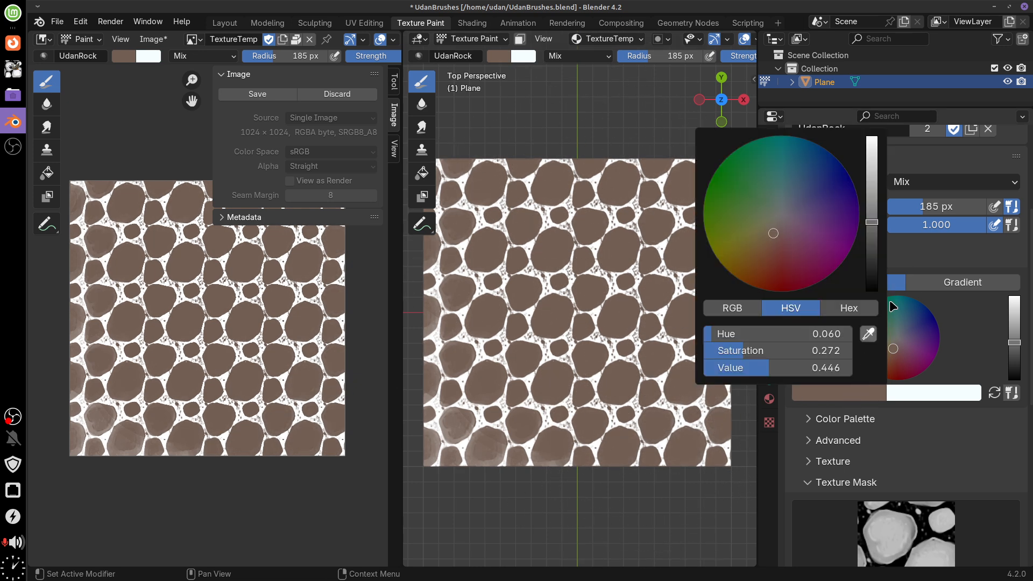
click(849, 394)
scroll(823, 237, down, 3)
click(734, 233)
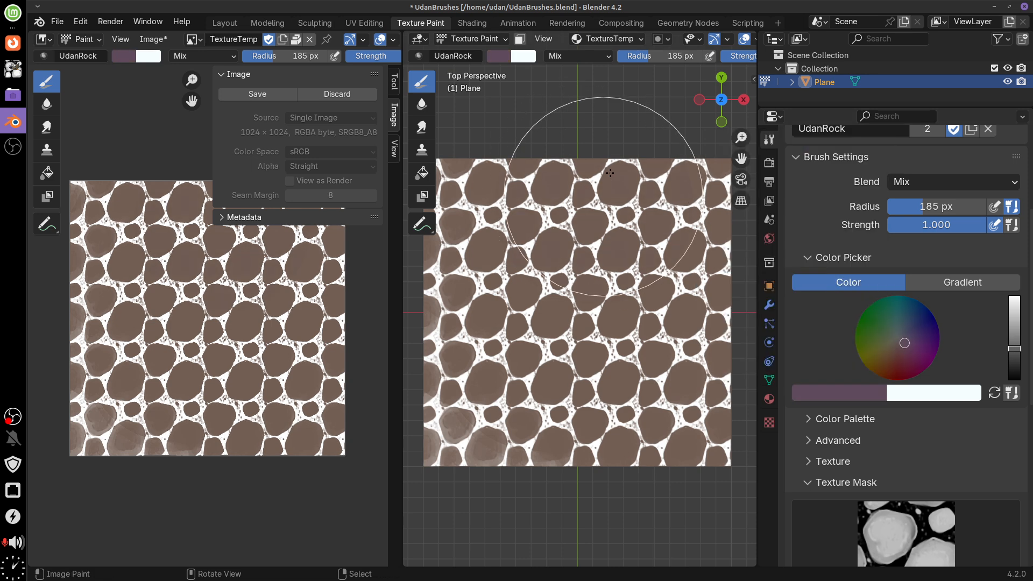
Step: Paint purple over the brown stones with overlapping strokes, mainly across the plane's upper and right parts
drag(610, 172, 648, 274)
mouse_move(568, 209)
mouse_down()
mouse_move(639, 326)
mouse_move(627, 350)
mouse_up()
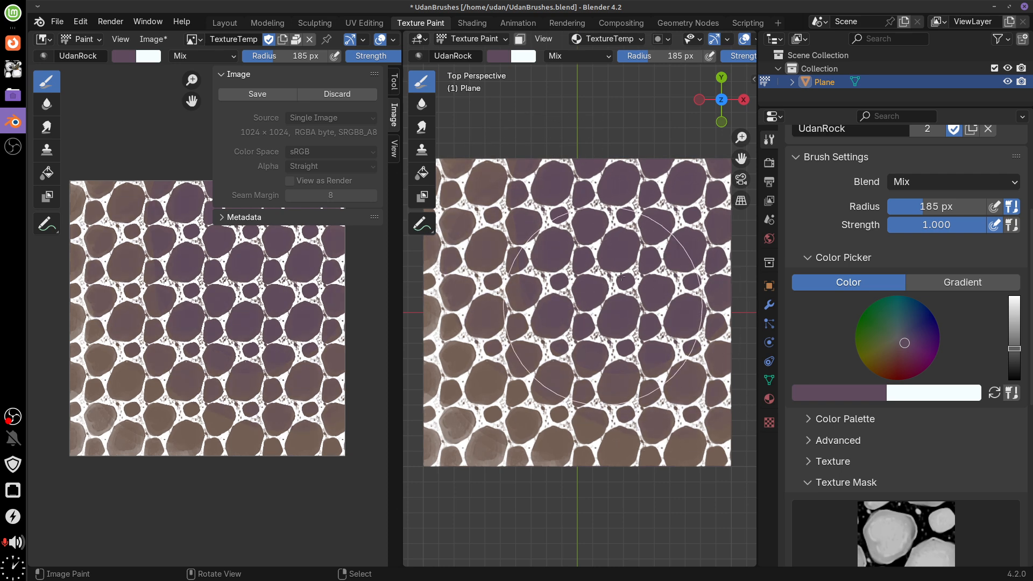
drag(672, 172, 626, 304)
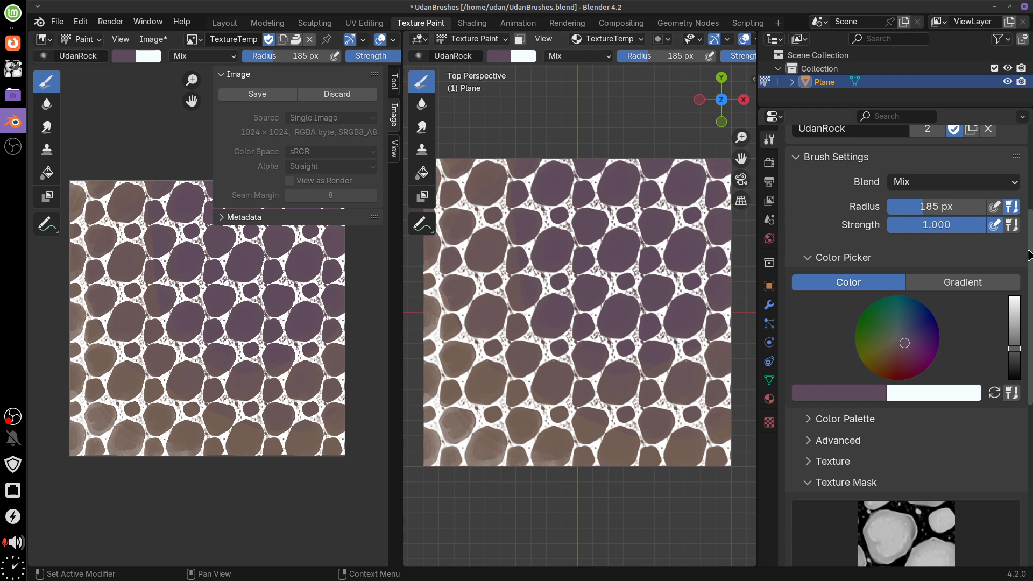
Step: Set the brush colour to a dusty rose with hue 0.927, saturation 0.320 and value 0.480 and paint it over the stones across the plane
scroll(941, 429, down, 4)
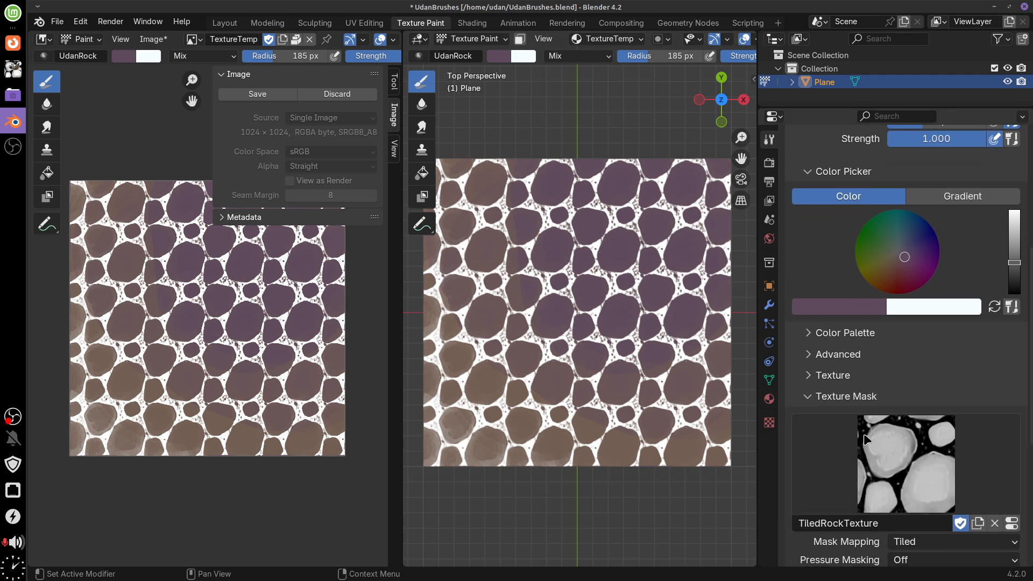
click(855, 316)
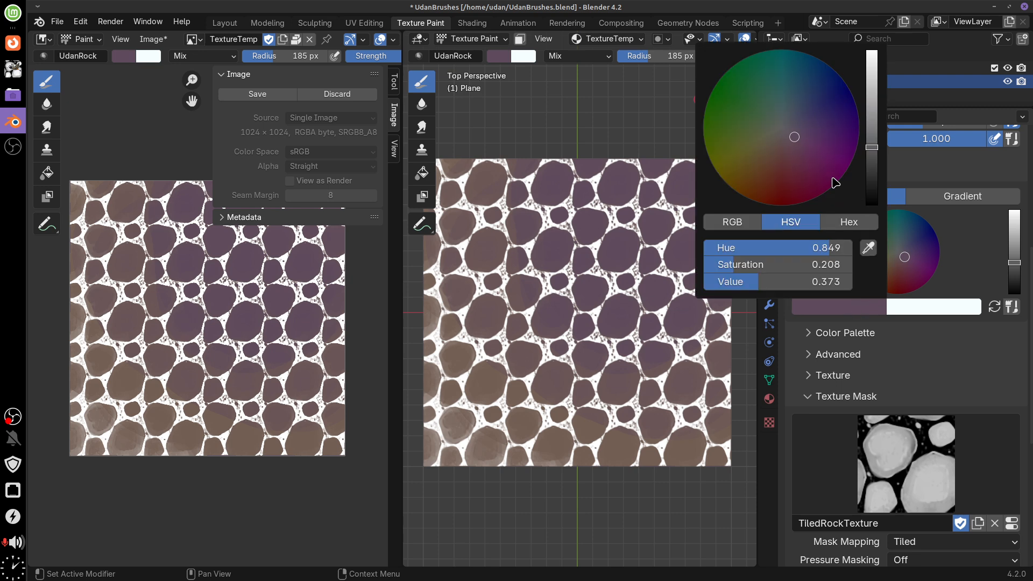
drag(872, 141, 871, 131)
click(792, 149)
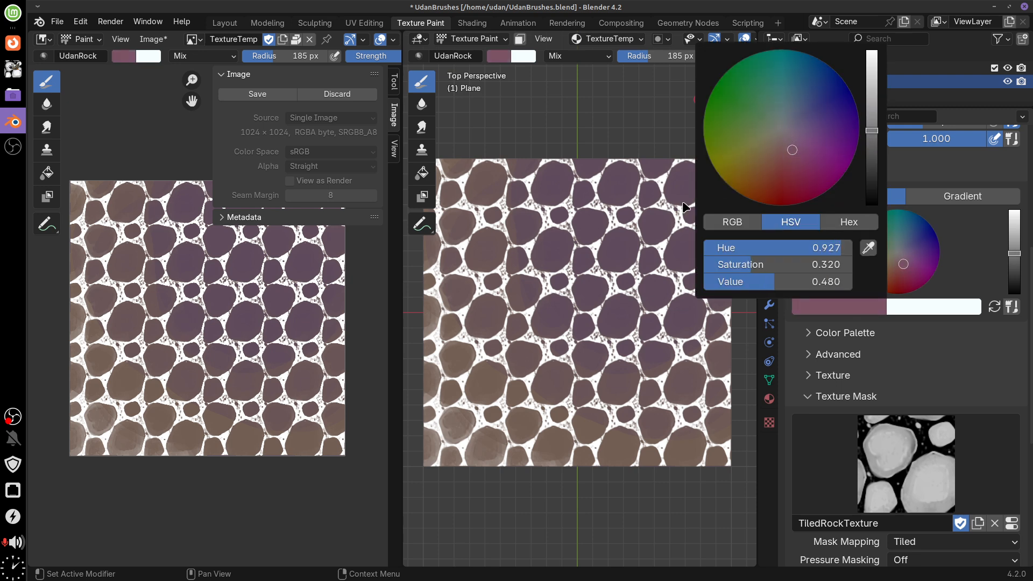
mouse_move(588, 190)
mouse_down()
mouse_move(611, 219)
mouse_move(600, 116)
mouse_move(667, 279)
mouse_move(498, 253)
mouse_move(580, 439)
mouse_move(619, 468)
mouse_move(560, 473)
mouse_move(645, 463)
mouse_move(613, 271)
mouse_move(571, 291)
mouse_move(472, 461)
mouse_move(613, 215)
mouse_up()
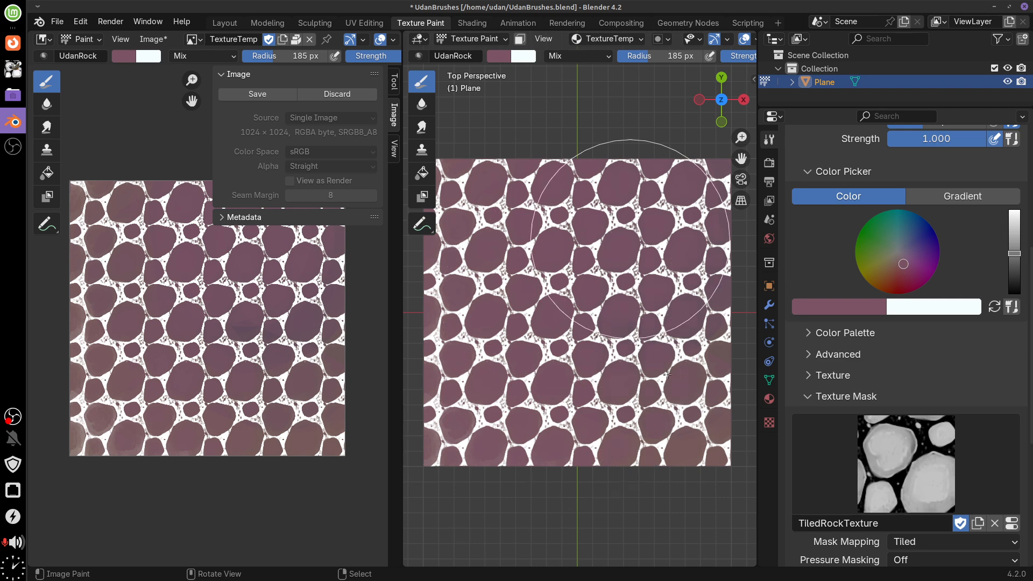
Step: Fill the whole plane with white using the Fill tool and return to the UdanRock draw brush
scroll(1025, 362, down, 8)
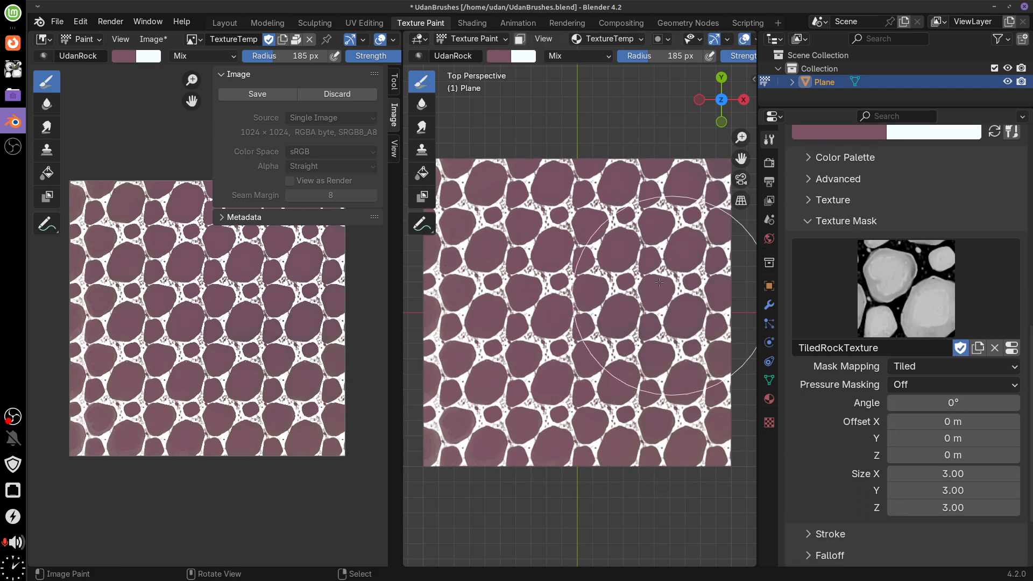
click(423, 151)
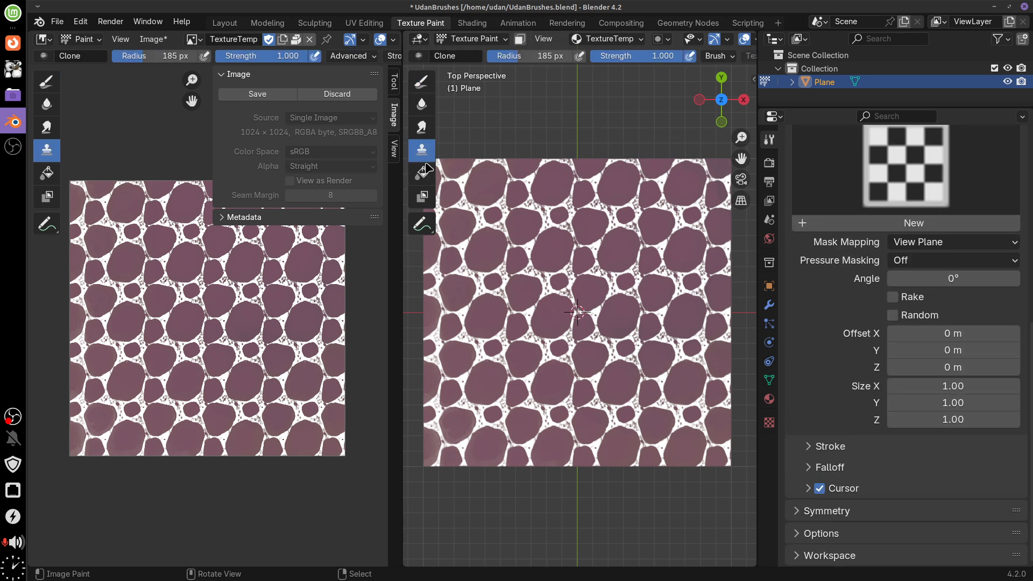
click(423, 172)
click(549, 219)
click(428, 81)
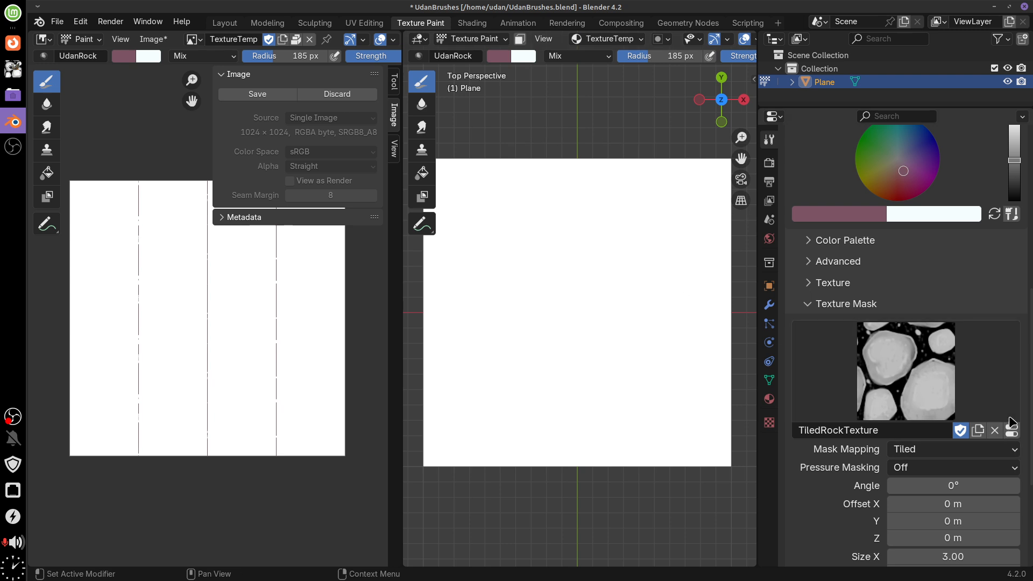
Step: Set the texture mask's Pressure Masking to Cutoff, paint test strokes over the upper plane and undo them
click(1003, 471)
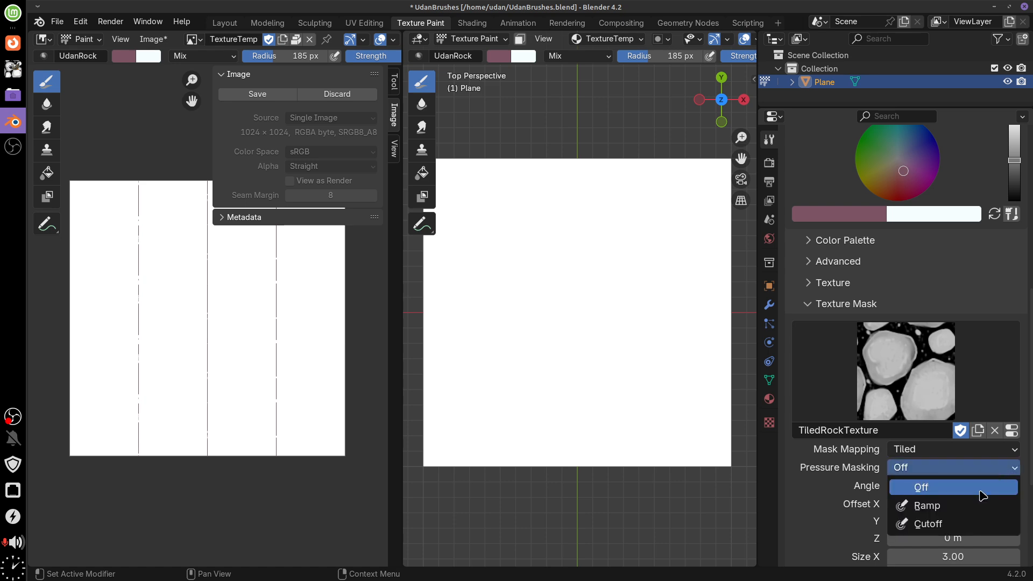
click(969, 524)
mouse_move(648, 214)
mouse_down()
mouse_move(638, 260)
mouse_move(645, 217)
mouse_move(619, 204)
mouse_move(589, 215)
mouse_move(526, 314)
mouse_move(573, 352)
mouse_move(622, 333)
mouse_move(616, 388)
mouse_move(602, 345)
mouse_move(525, 349)
mouse_move(551, 409)
mouse_move(634, 372)
mouse_up()
key(ctrl+z)
key(ctrl+z)
key(ctrl+z)
key(ctrl+z)
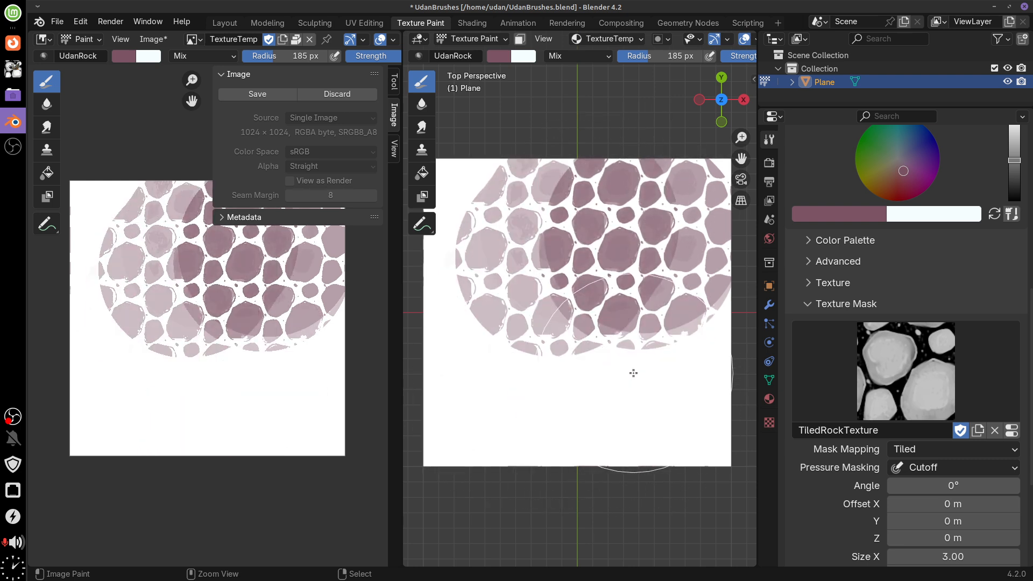
Step: Set Pressure Masking to Ramp, paint broad test strokes over most of the plane and undo them all
click(963, 466)
click(923, 505)
mouse_move(676, 231)
mouse_down()
mouse_move(659, 216)
mouse_move(632, 194)
mouse_move(537, 243)
mouse_move(534, 196)
mouse_move(476, 288)
mouse_move(587, 292)
mouse_move(609, 366)
mouse_move(636, 402)
mouse_move(674, 341)
mouse_move(644, 343)
mouse_move(632, 300)
mouse_move(566, 268)
mouse_move(589, 456)
mouse_move(681, 484)
mouse_up()
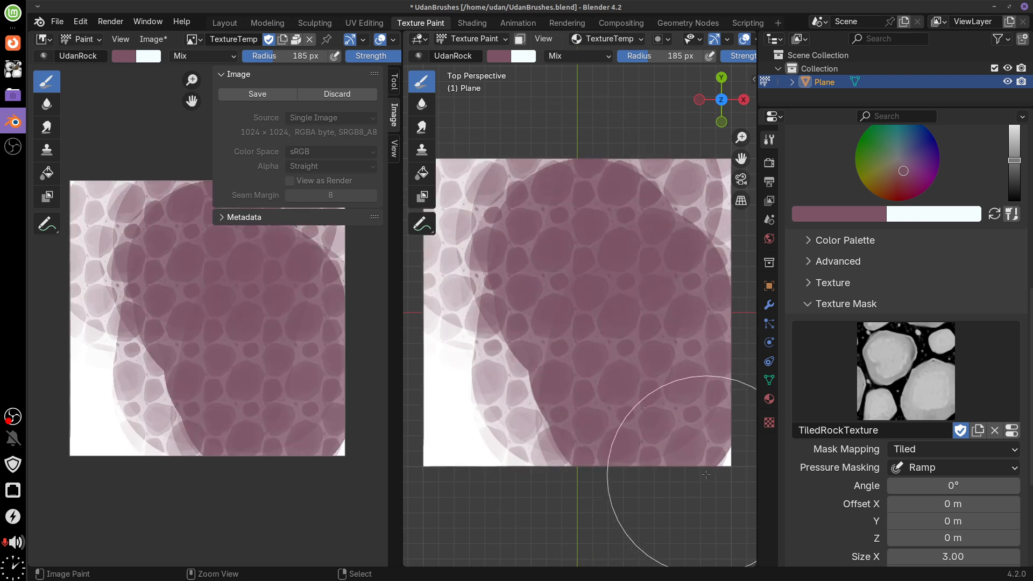
key(ctrl+z)
key(ctrl+z)
key(ctrl+z)
key(ctrl+z)
key(ctrl+z)
key(ctrl+z)
key(ctrl+z)
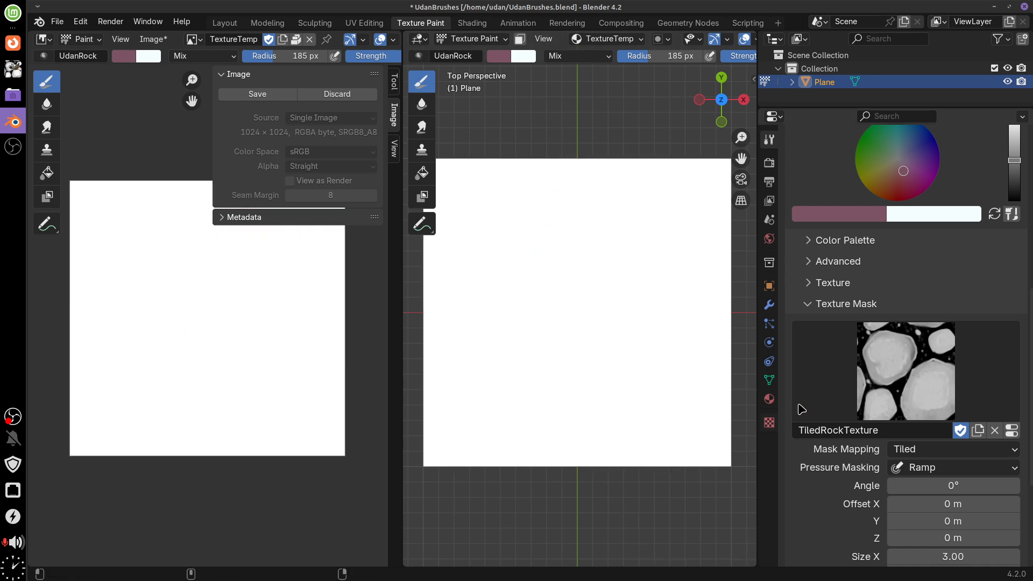
Step: Set Pressure Masking to Off and cover the plane with overlapping test strokes of rose stones
click(986, 474)
click(969, 484)
drag(648, 258, 646, 310)
drag(641, 196, 616, 233)
mouse_move(552, 336)
mouse_down()
mouse_move(540, 378)
mouse_move(496, 444)
mouse_up()
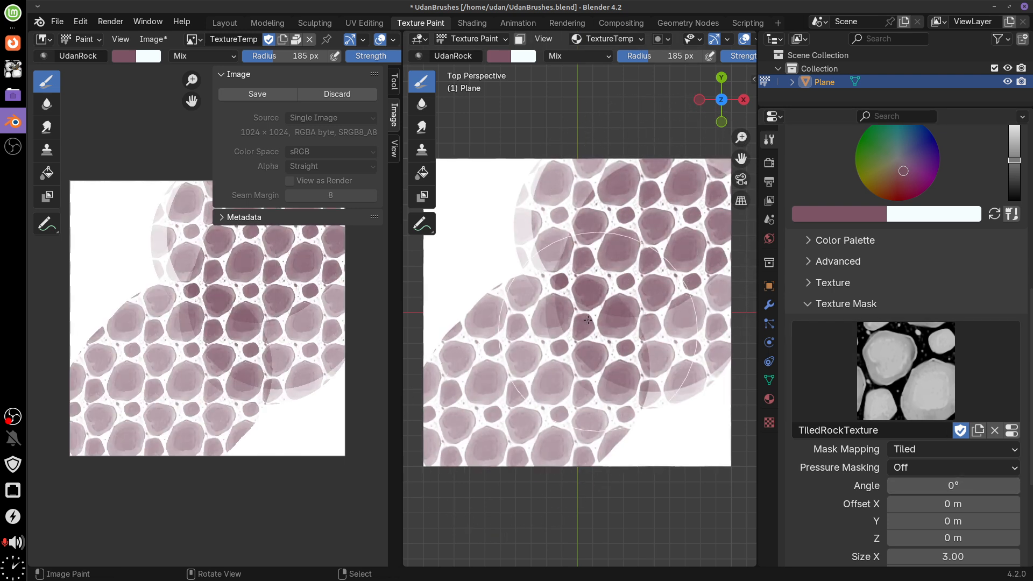
drag(588, 320, 489, 251)
drag(635, 377, 669, 507)
mouse_move(597, 458)
mouse_down()
mouse_move(501, 474)
mouse_move(519, 221)
mouse_up()
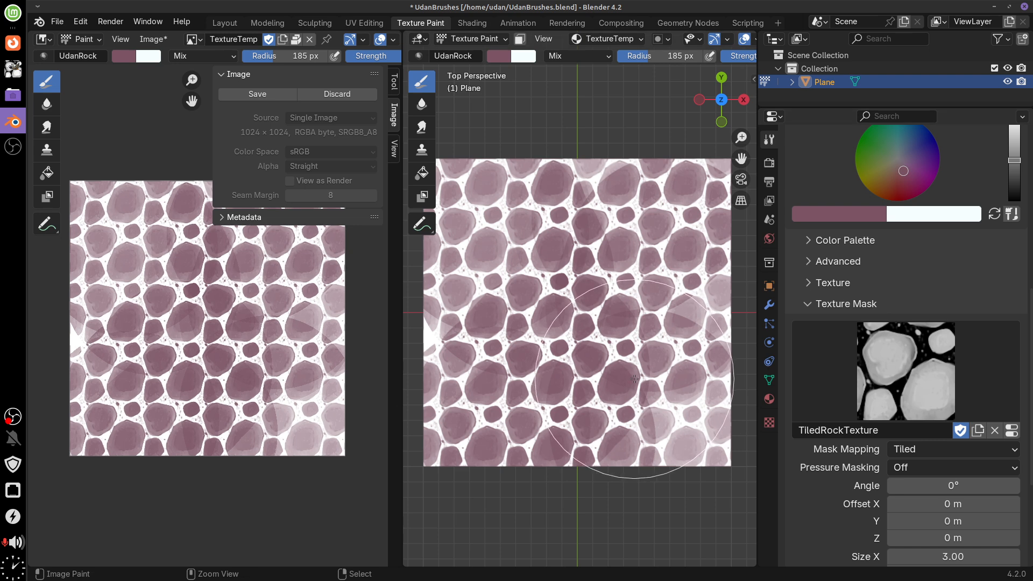
Step: Undo all the strokes painted with Pressure Masking off, back to the blank white plane
key(ctrl+z)
key(ctrl+z)
key(ctrl+z)
key(ctrl+z)
key(ctrl+z)
key(ctrl+z)
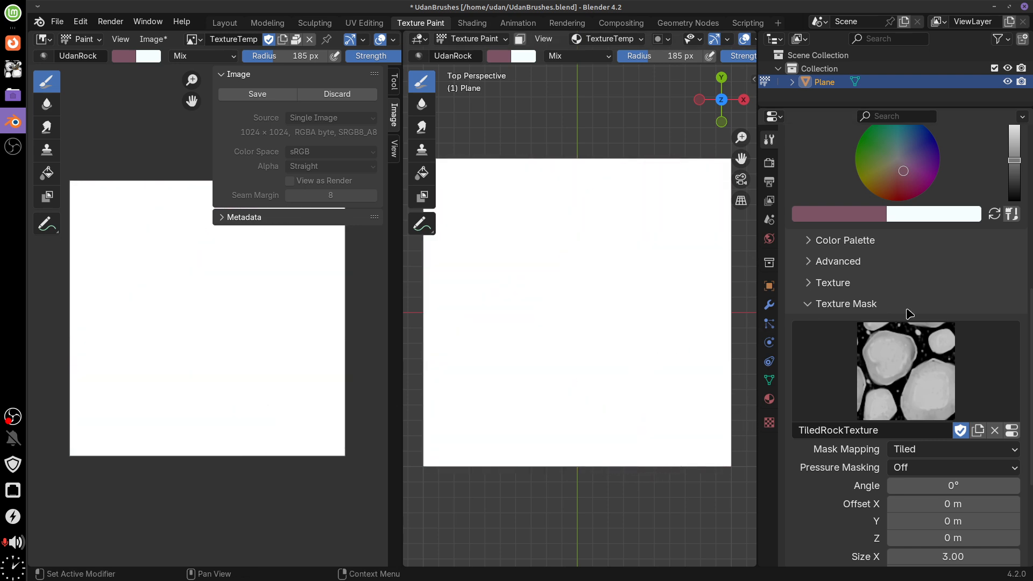
Step: Expand the brush's Falloff settings and paint soft-edged test stones around the plane's centre using the current smooth custom curve
scroll(1023, 322, down, 6)
click(915, 468)
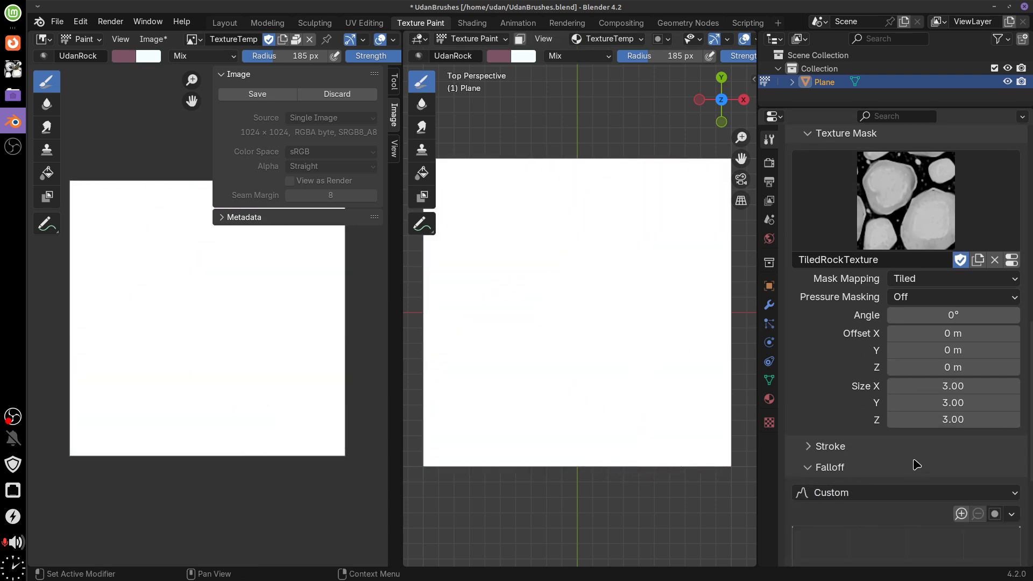
scroll(1030, 387, down, 8)
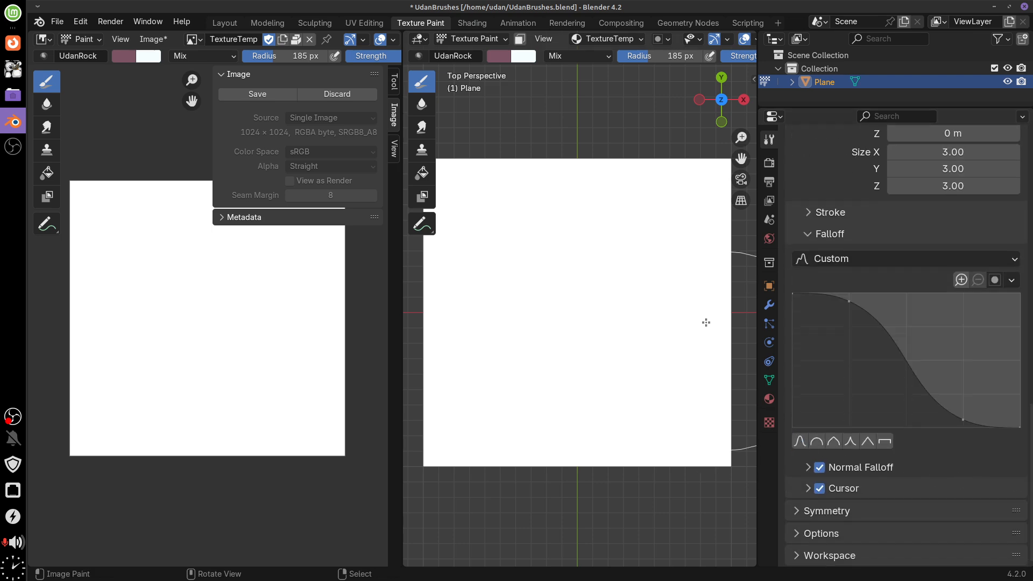
click(642, 282)
mouse_move(642, 282)
mouse_down()
mouse_move(541, 240)
mouse_move(599, 241)
mouse_move(535, 377)
mouse_move(594, 353)
mouse_move(586, 477)
mouse_move(639, 371)
mouse_move(642, 274)
mouse_move(559, 344)
mouse_up()
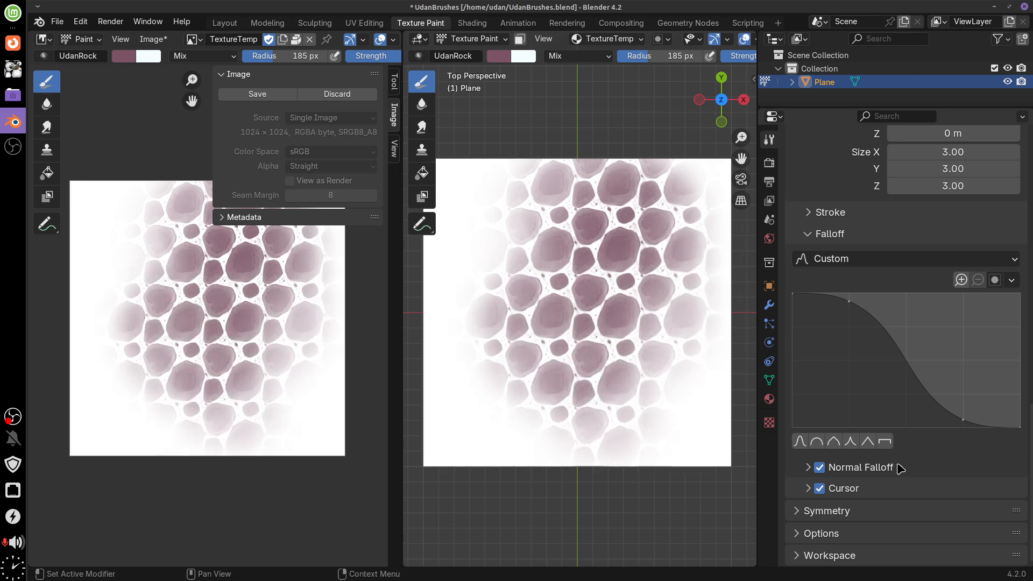
Step: Switch the brush's falloff curve to the round preset, paint a test stroke and undo the test painting
click(817, 442)
mouse_move(673, 204)
mouse_down()
mouse_move(638, 312)
mouse_move(554, 339)
mouse_move(641, 317)
mouse_move(572, 281)
mouse_up()
key(ctrl+z)
key(ctrl+z)
Step: Paint stones over the whole plane with the round falloff, building up darker colour in the upper area
drag(573, 243, 554, 323)
mouse_move(626, 231)
mouse_down()
mouse_move(635, 207)
mouse_move(627, 185)
mouse_move(503, 336)
mouse_move(479, 431)
mouse_move(496, 426)
mouse_move(646, 495)
mouse_move(654, 373)
mouse_move(684, 312)
mouse_move(691, 135)
mouse_up()
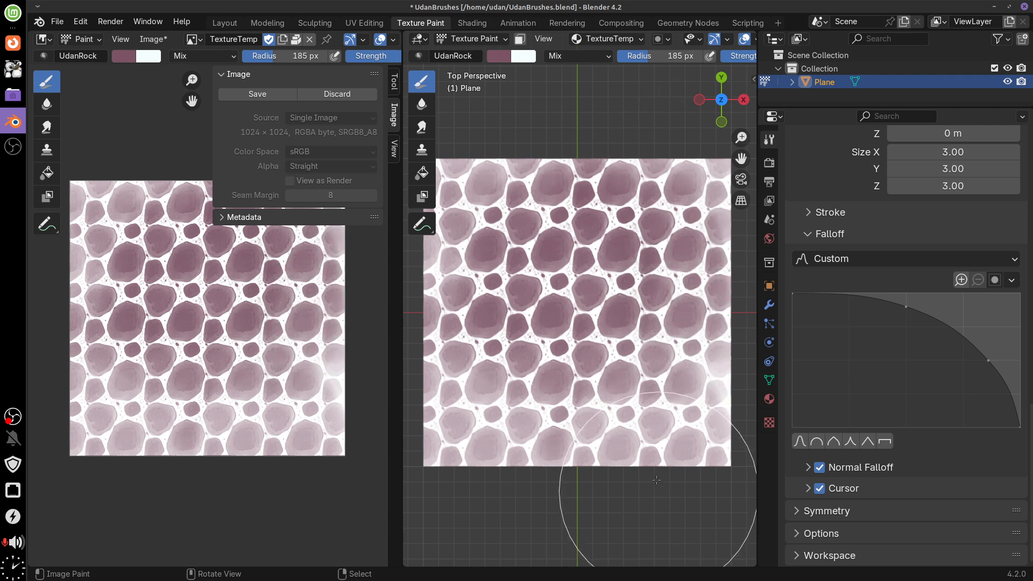
mouse_move(540, 177)
mouse_down()
mouse_move(512, 258)
mouse_move(532, 322)
mouse_up()
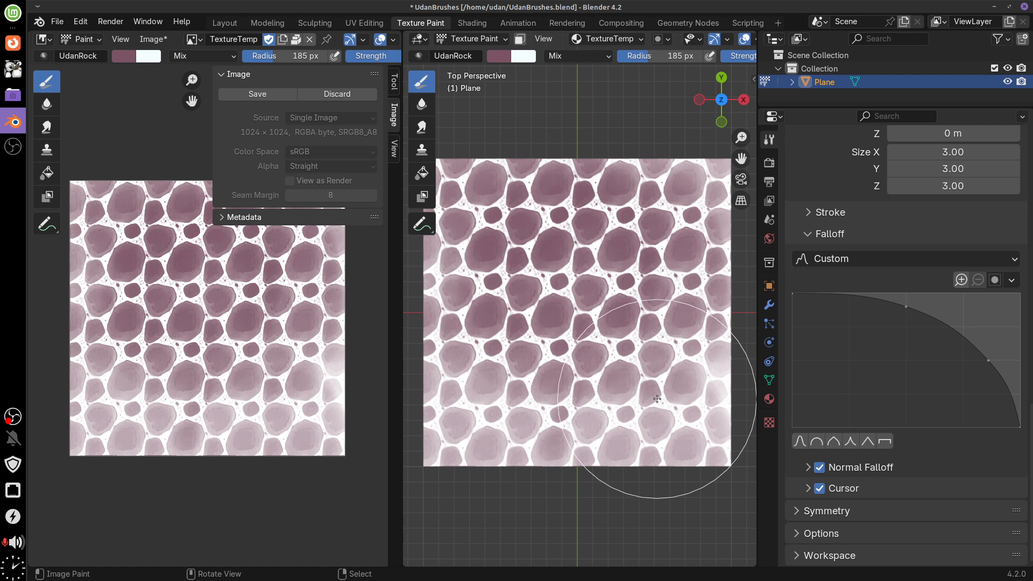
drag(546, 209, 478, 162)
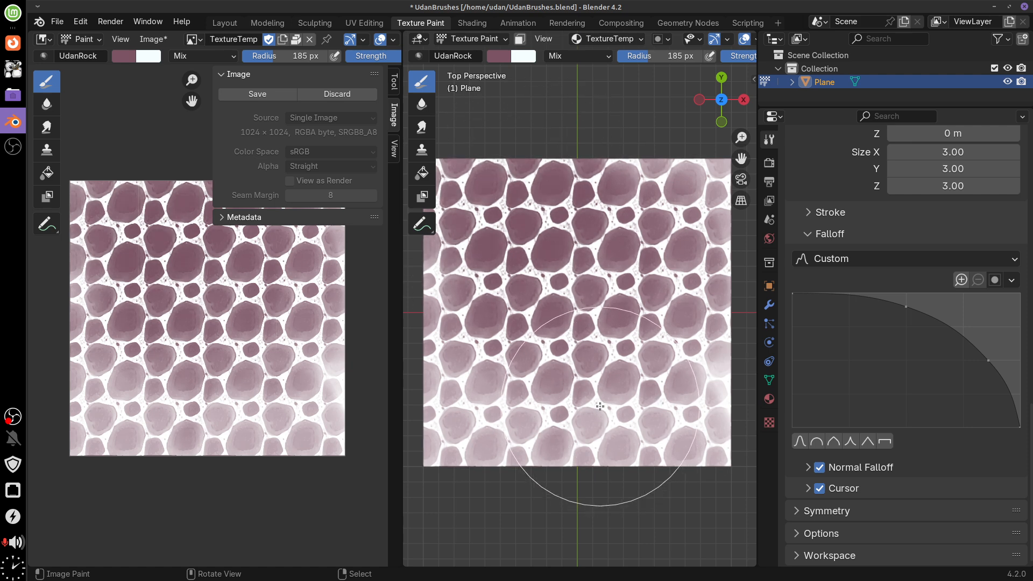
click(652, 313)
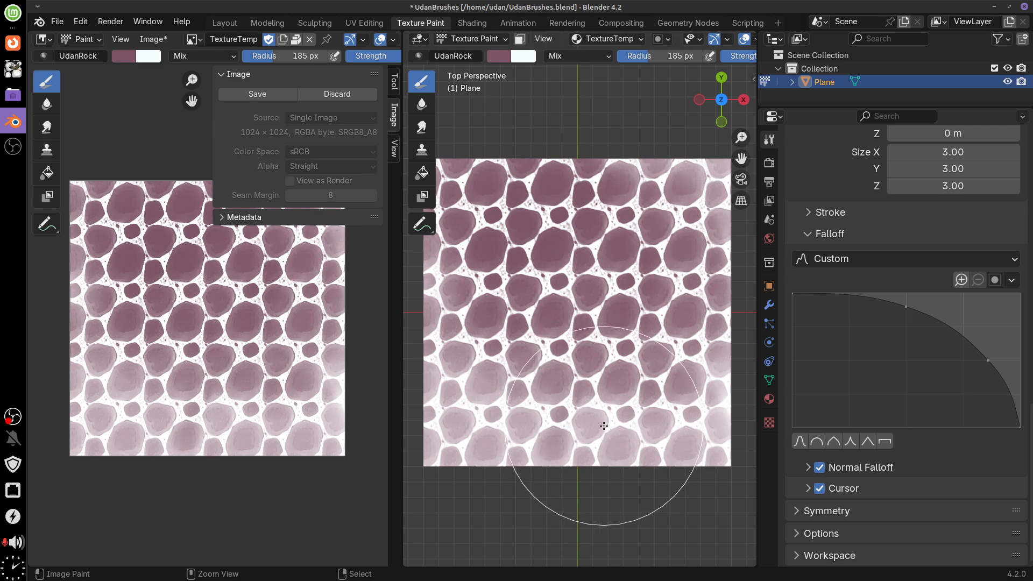
Step: Undo every stroke painted with the round falloff until the plane is blank white
key(ctrl+z)
key(ctrl+z)
key(ctrl+z)
key(ctrl+z)
key(ctrl+z)
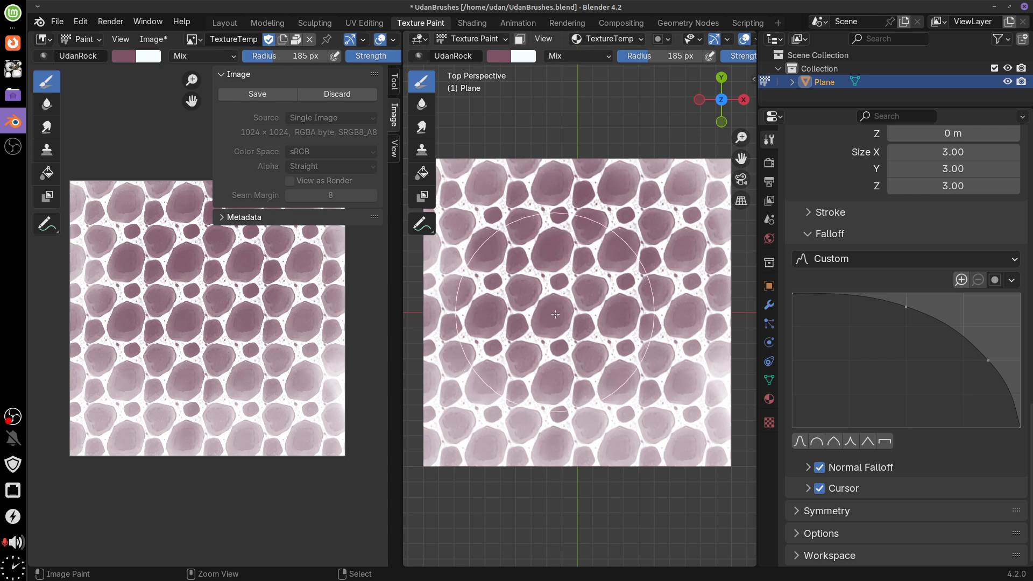
key(ctrl+z)
key(ctrl+z)
key(ctrl+z)
key(ctrl+z)
key(ctrl+z)
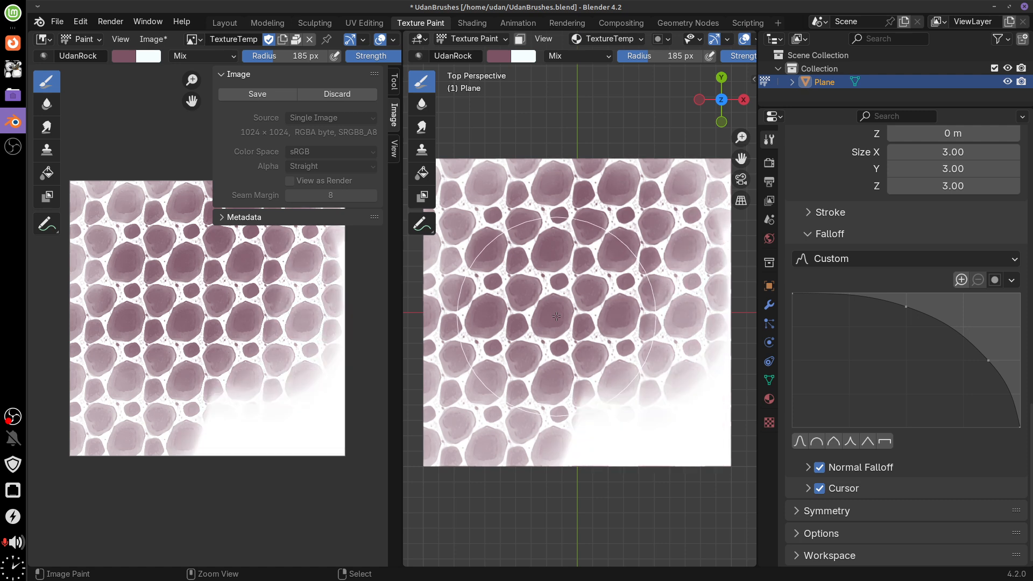
key(ctrl+z)
key(ctrl+z)
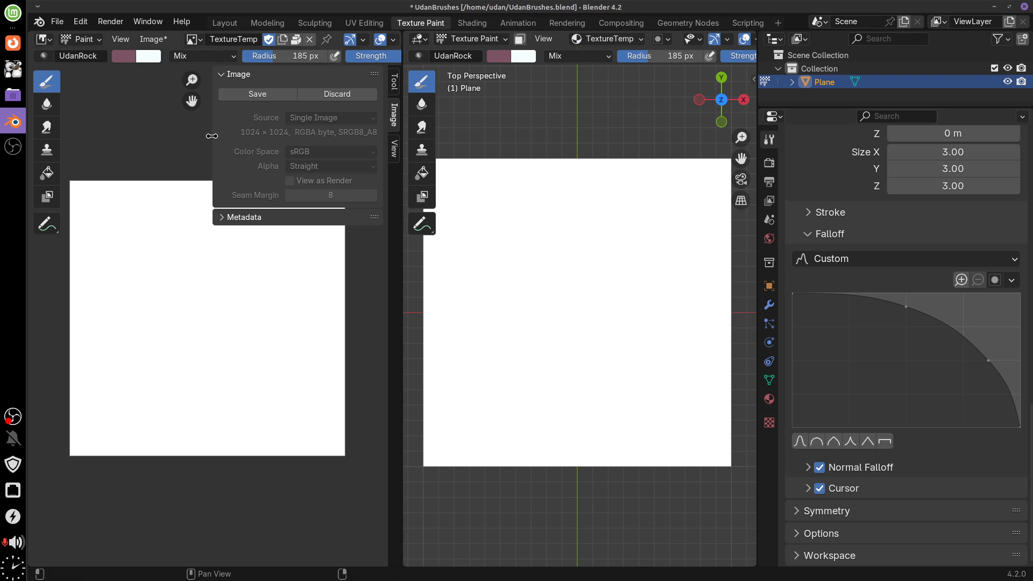
Step: Collapse the image editor's sidebar and switch to the TiledRock.xcf stone tile in GIMP
drag(211, 136, 398, 136)
click(13, 68)
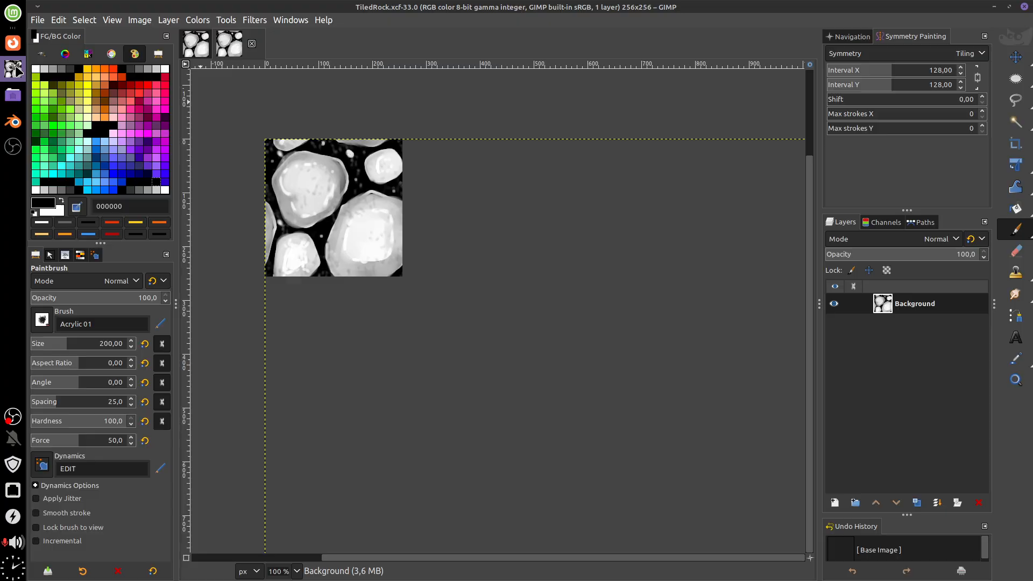
drag(433, 236, 520, 294)
key(minus)
key(plus)
key(plus)
key(plus)
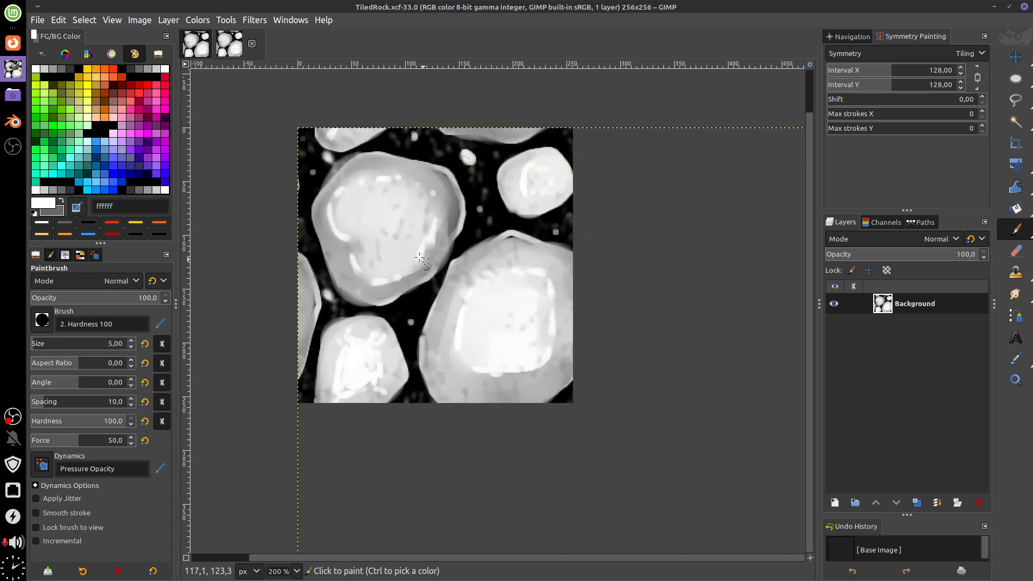
Step: Paint thick white strokes along the large stone's upper and side edges using the 2. Hardness 100 brush at size 5 with tiling symmetry
mouse_move(1021, 240)
mouse_move(461, 279)
mouse_down()
mouse_move(436, 339)
mouse_move(446, 304)
mouse_move(431, 327)
mouse_move(479, 261)
mouse_move(469, 265)
mouse_move(515, 240)
mouse_move(474, 256)
mouse_up()
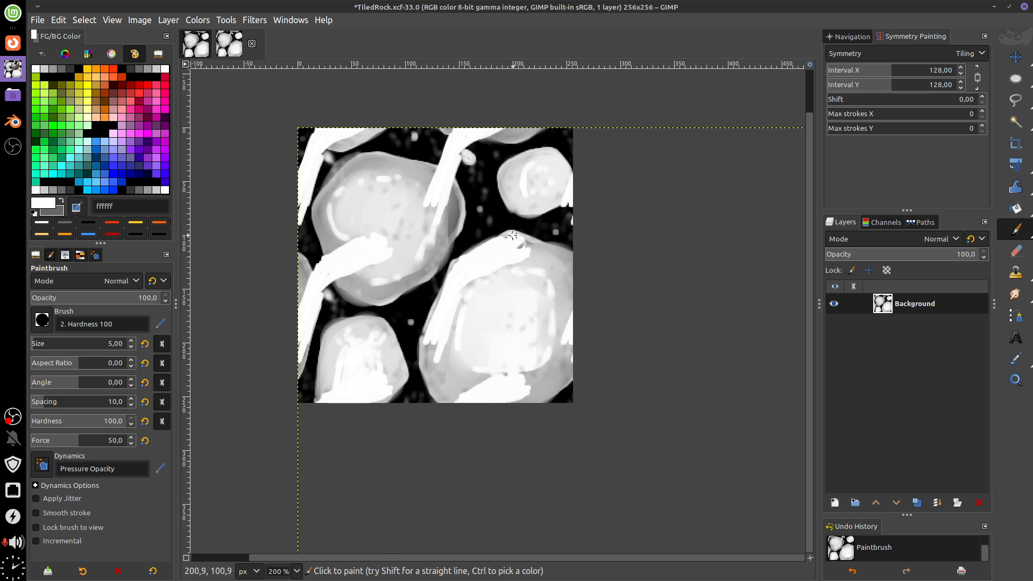
mouse_move(456, 291)
mouse_down()
mouse_move(454, 317)
mouse_move(429, 355)
mouse_up()
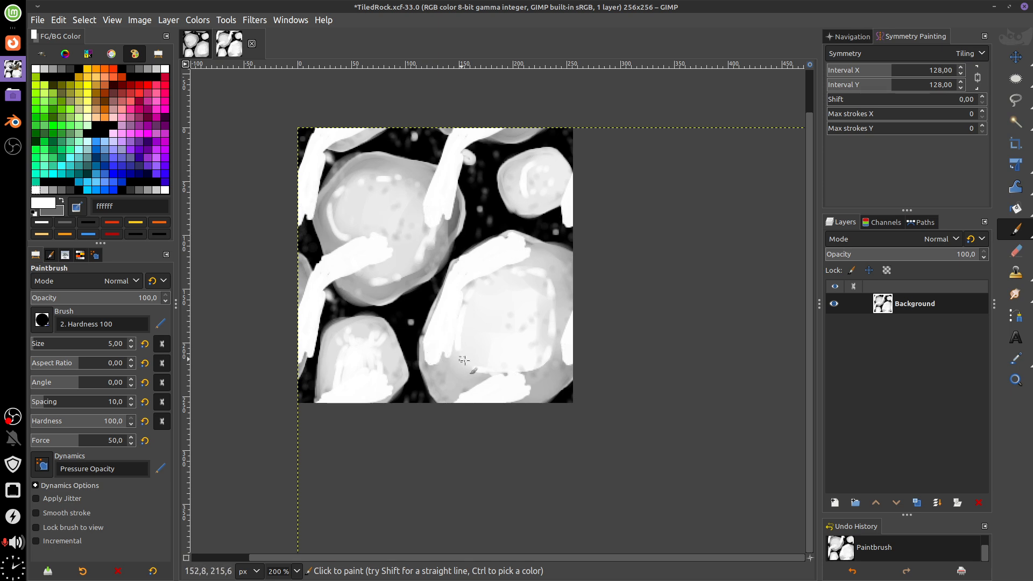
Step: Set the foreground colour to grey 999999 and paint an angular outline with hatching inside the large stone
click(53, 189)
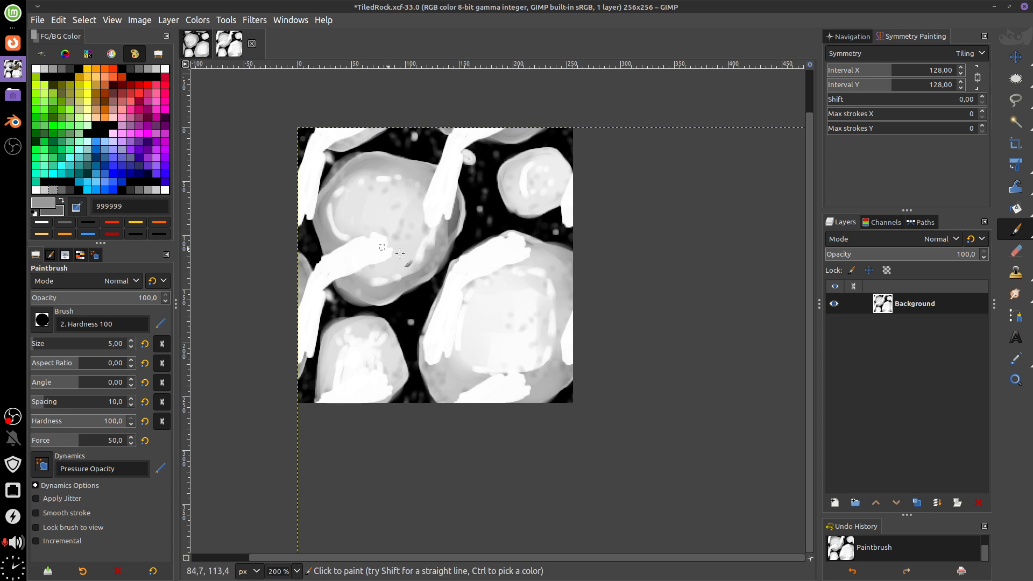
mouse_move(464, 350)
mouse_down()
mouse_move(471, 288)
mouse_move(529, 270)
mouse_move(543, 352)
mouse_up()
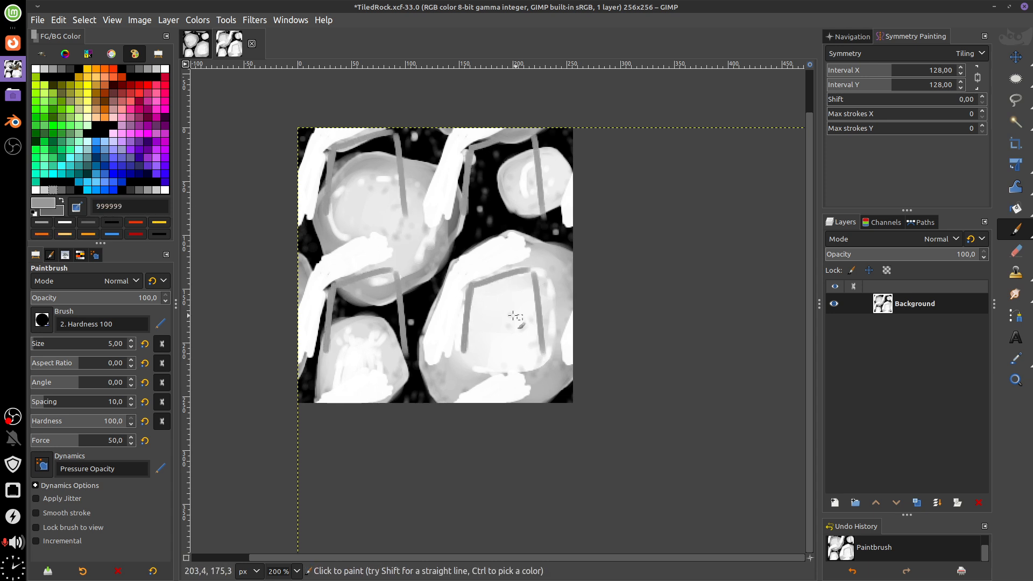
mouse_move(478, 287)
mouse_down()
mouse_move(470, 336)
mouse_move(489, 311)
mouse_up()
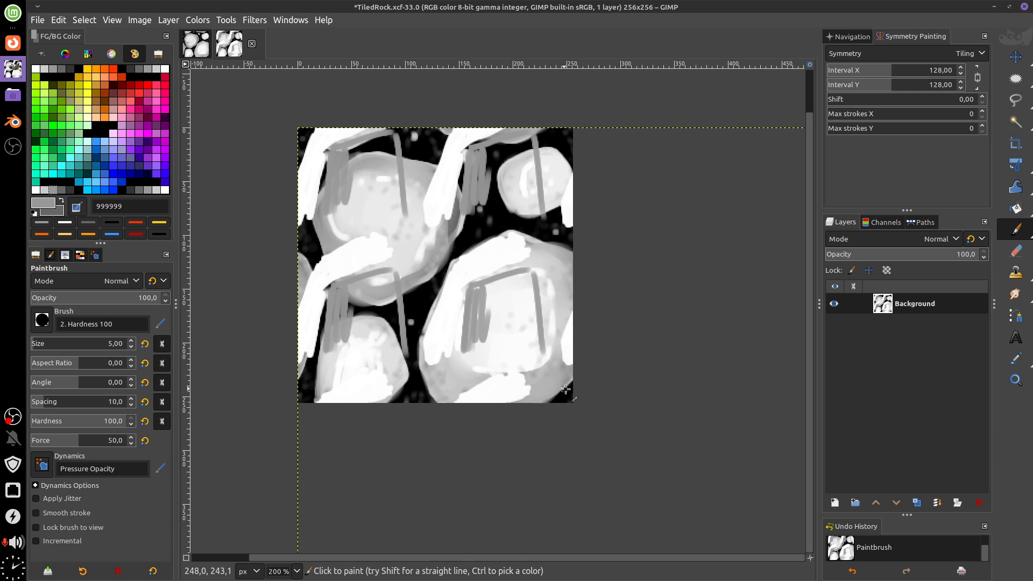
Step: Undo all the white and grey trial strokes on the stone tile back to the base image
key(ctrl+z)
key(ctrl+z)
key(ctrl+z)
key(ctrl+z)
key(ctrl+z)
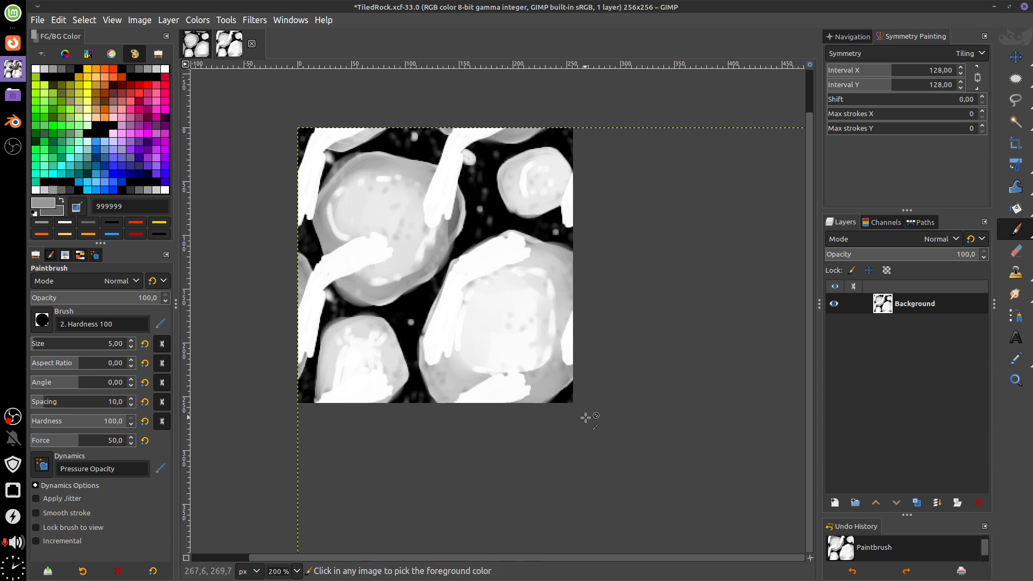
key(ctrl+z)
key(ctrl+z)
key(ctrl+z)
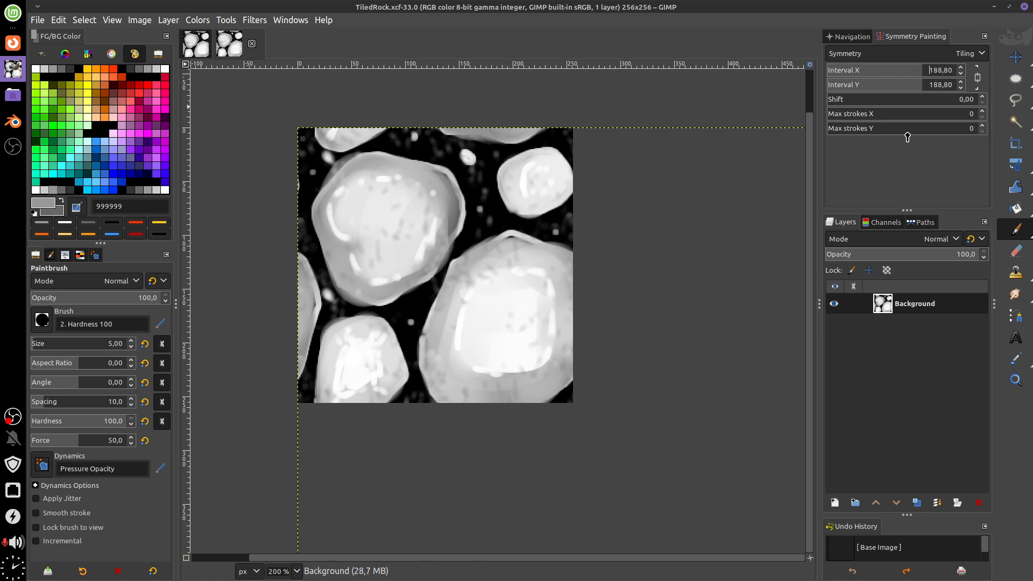
Step: Enable Show All for the tile and set both tiling symmetry intervals to 253.87
click(138, 21)
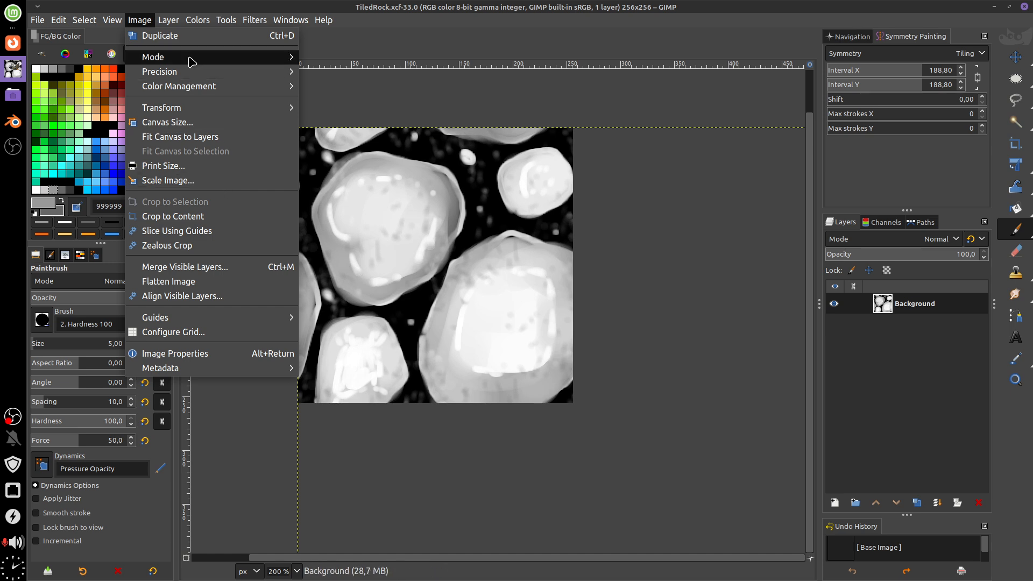
mouse_move(121, 22)
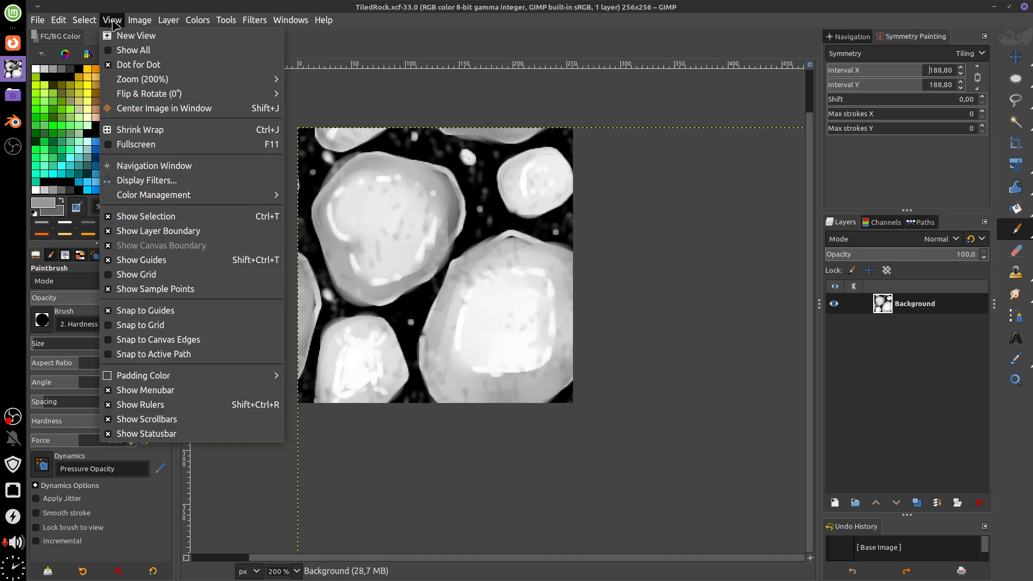
click(129, 50)
click(901, 73)
drag(902, 76, 1010, 81)
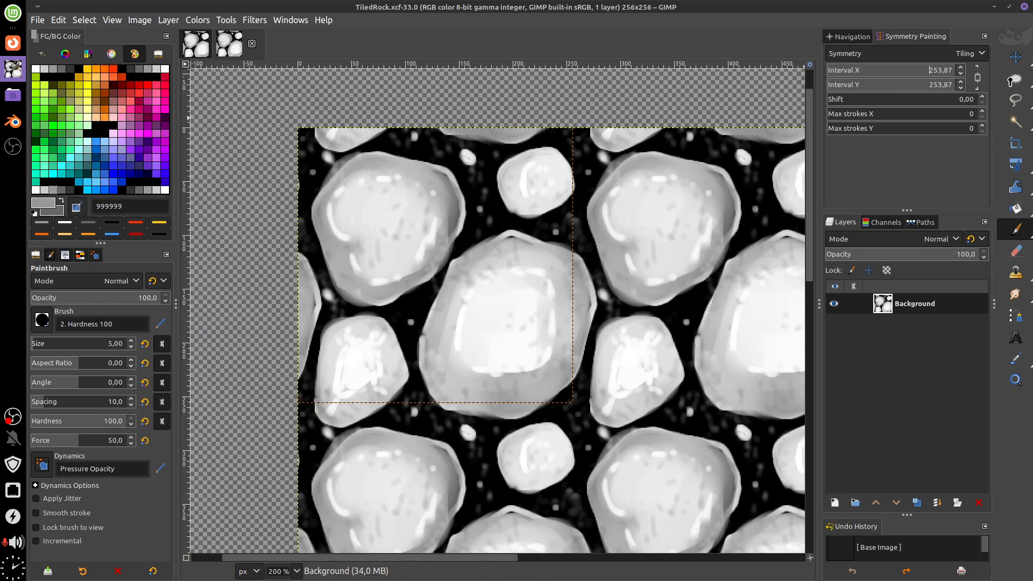
Step: Try shading the interior of the tile's upper-left stone with grey 999999 using the 2. Hardness 100 brush at size 26
drag(403, 255, 428, 255)
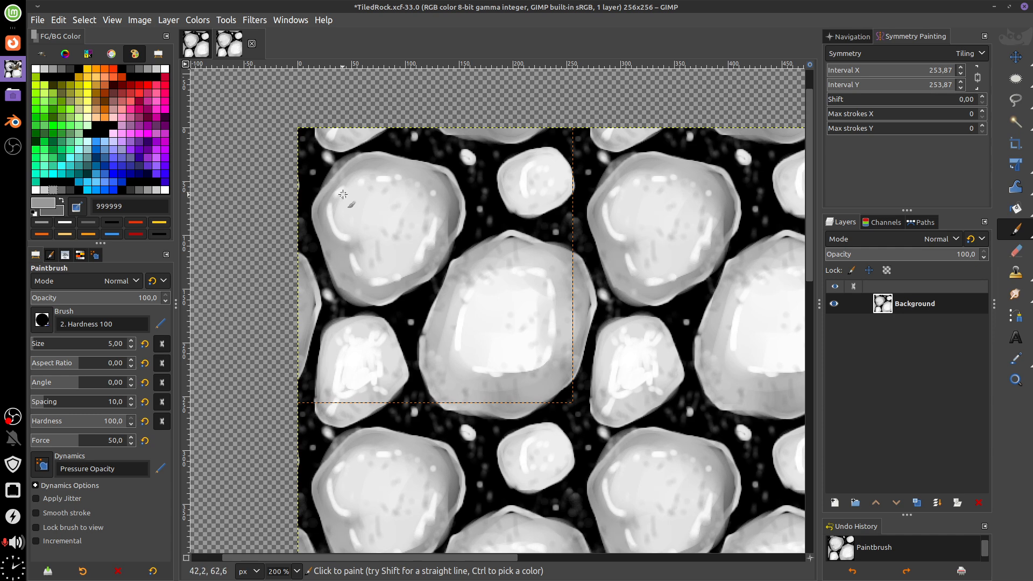
drag(343, 195, 369, 229)
key(ctrl+z)
key(bracketright)
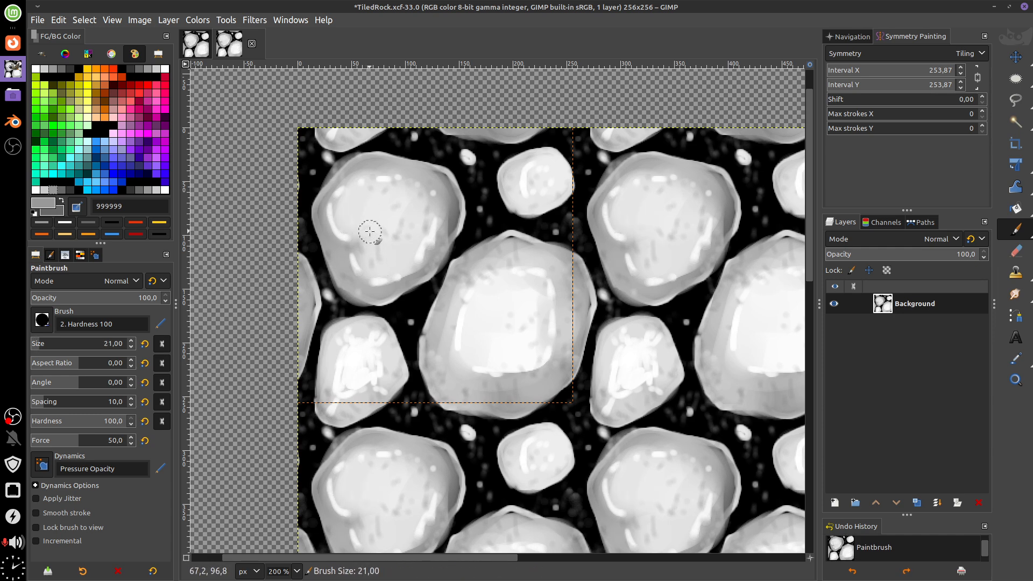
key(bracketright)
key(bracketright)
key(bracketright)
key(bracketright)
key(bracketright)
mouse_move(370, 232)
mouse_down()
mouse_move(349, 204)
mouse_move(419, 193)
mouse_move(383, 196)
mouse_move(386, 272)
mouse_move(370, 266)
mouse_move(386, 222)
mouse_move(403, 215)
mouse_move(412, 228)
mouse_move(424, 210)
mouse_move(342, 224)
mouse_up()
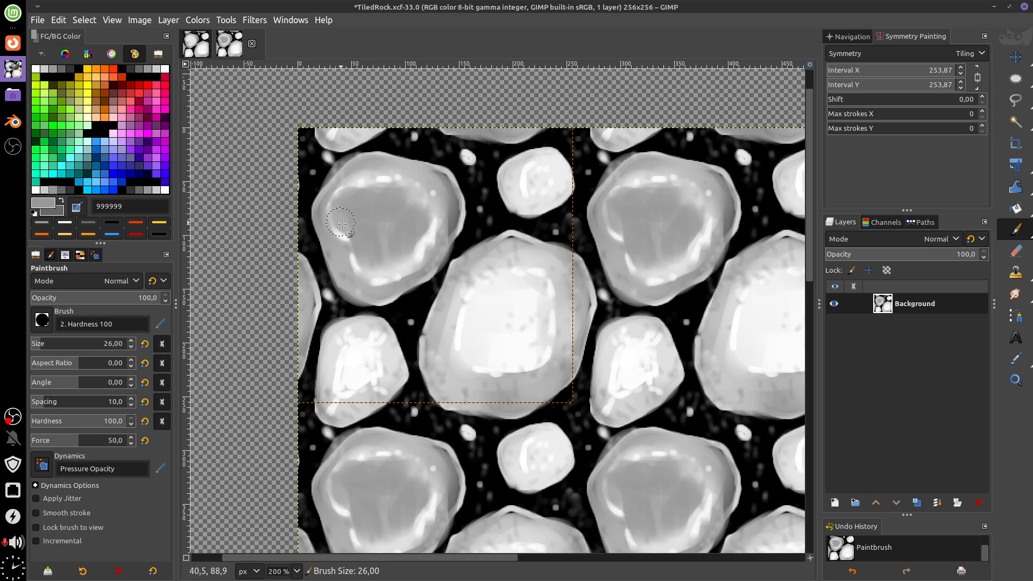
Step: Try white ffffff strokes on the rims of the two largest stones and grey 666666 shading in the biggest stone's centre
mouse_move(349, 268)
mouse_down()
mouse_move(319, 201)
mouse_move(352, 175)
mouse_move(399, 170)
mouse_move(432, 185)
mouse_move(456, 210)
mouse_up()
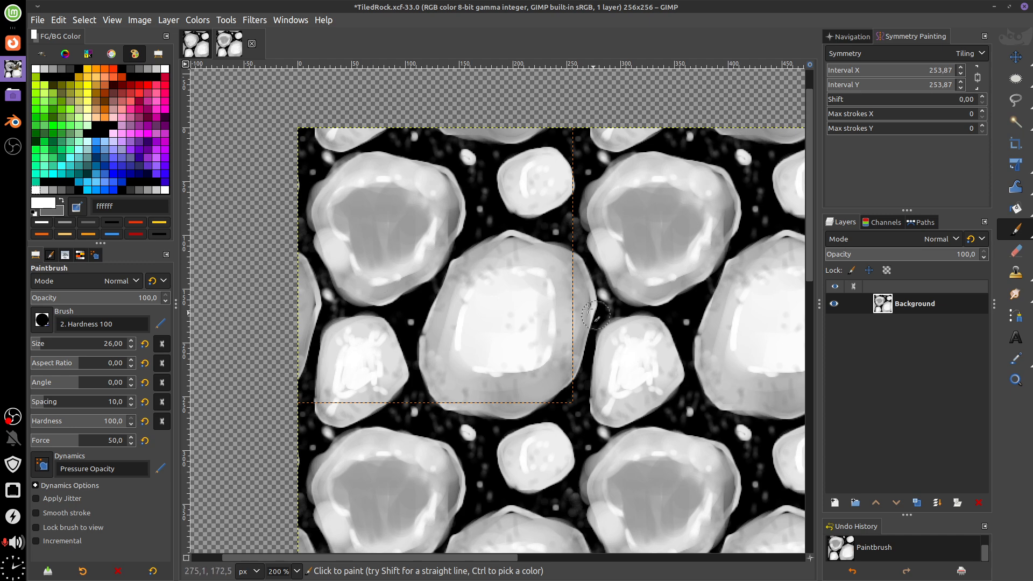
mouse_move(479, 258)
mouse_down()
mouse_move(448, 312)
mouse_move(451, 376)
mouse_up()
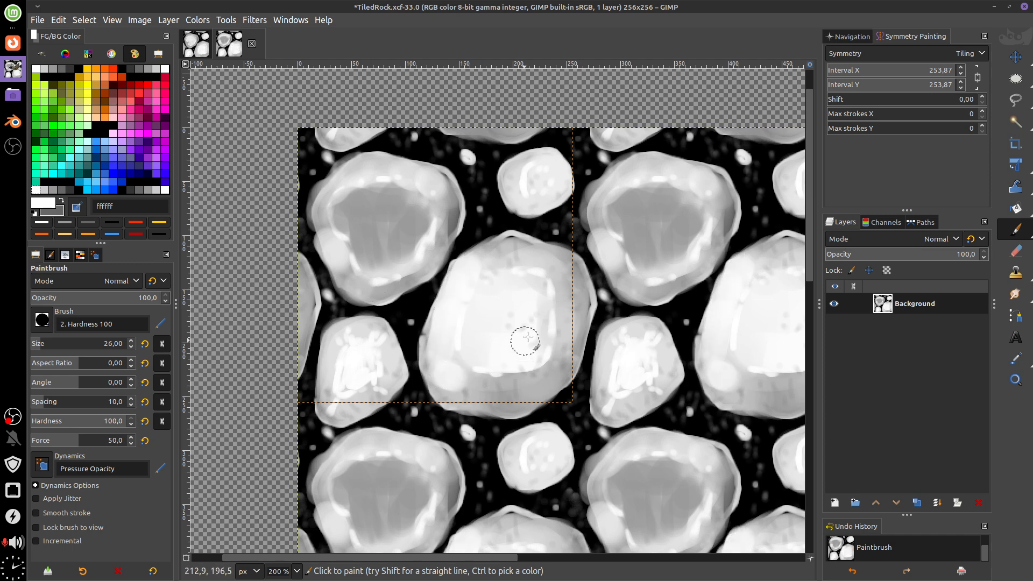
click(63, 202)
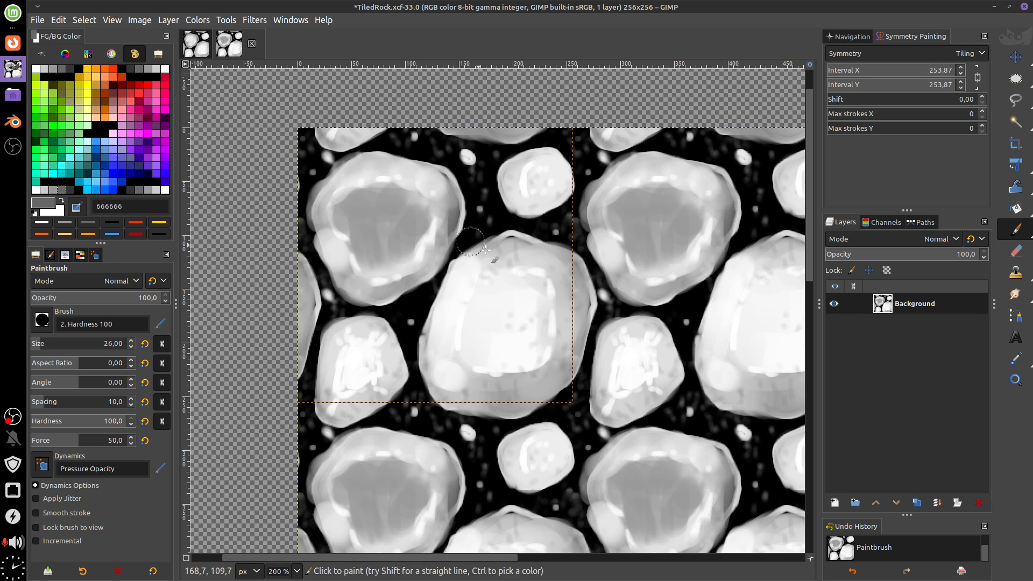
mouse_move(489, 298)
mouse_down()
mouse_move(472, 353)
mouse_move(533, 288)
mouse_move(528, 320)
mouse_move(495, 351)
mouse_up()
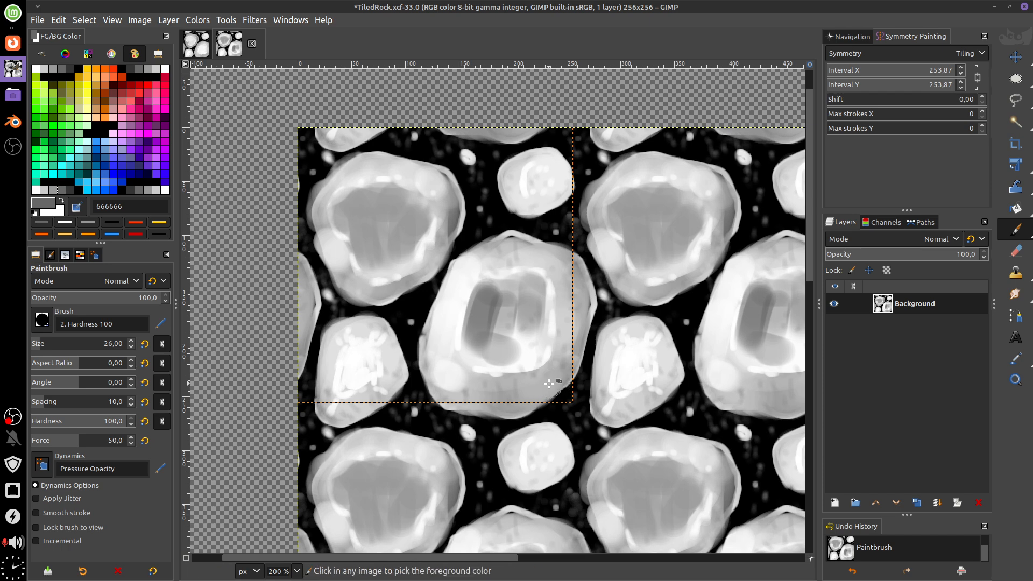
Step: Undo all the trial shading and rim strokes on the two largest stones
key(ctrl+z)
key(ctrl+z)
key(ctrl+z)
key(ctrl+z)
key(ctrl+z)
key(ctrl+z)
key(ctrl+z)
key(ctrl+z)
key(ctrl+z)
key(ctrl+z)
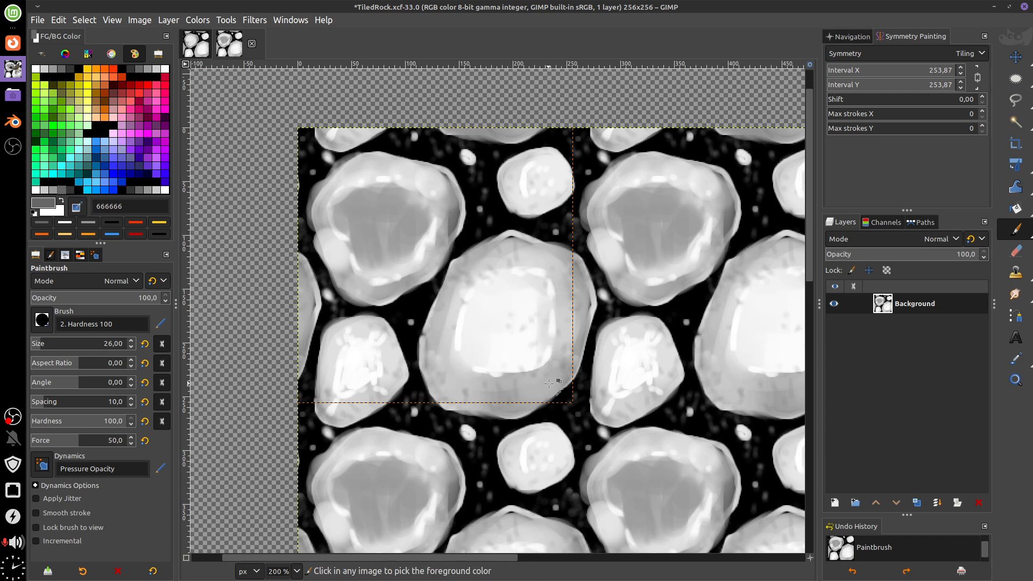
key(ctrl+z)
key(ctrl+z)
key(ctrl+z)
key(ctrl+z)
key(ctrl+z)
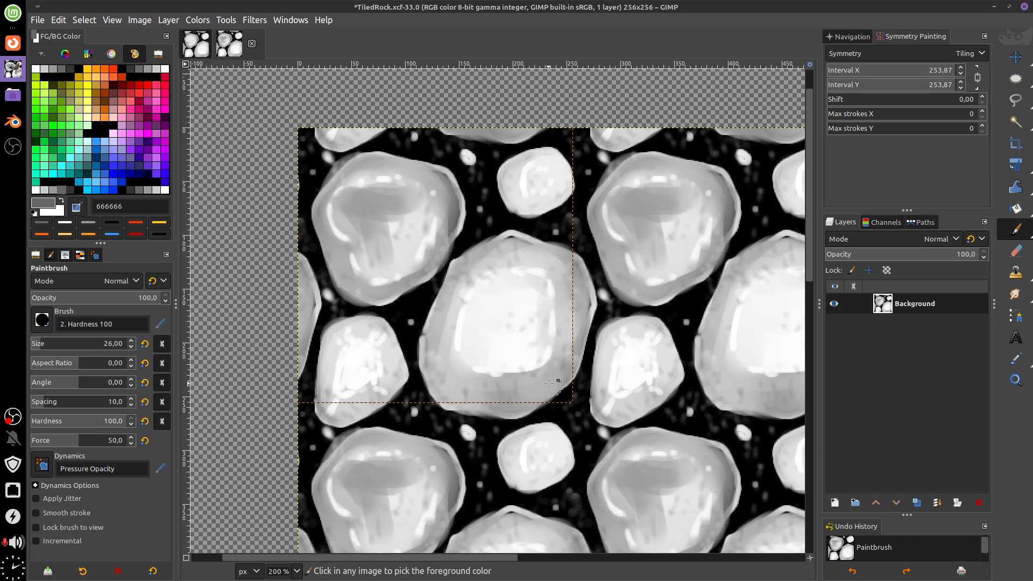
key(ctrl+z)
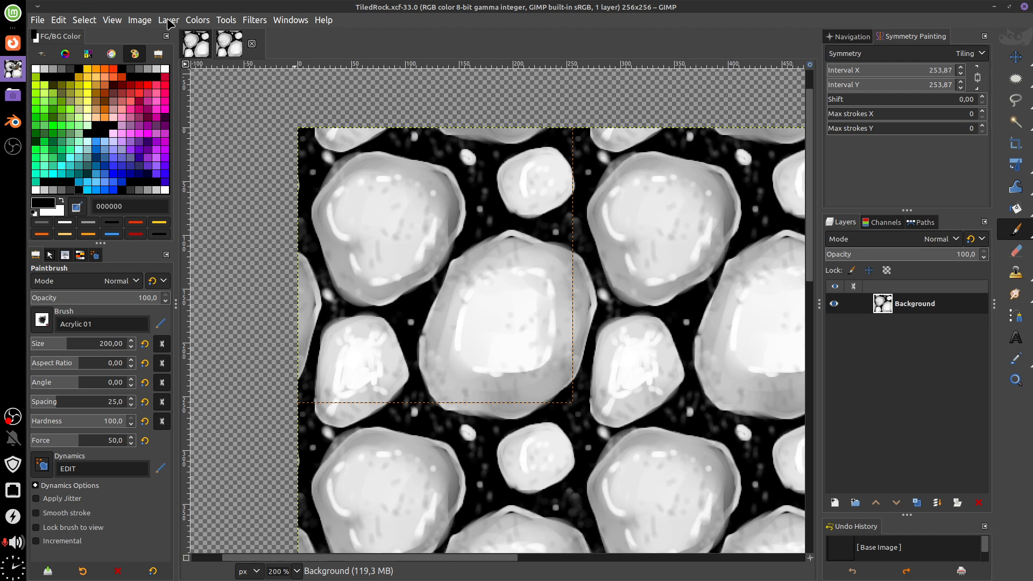
Step: Try Value Invert on the stone tile and undo the inversion
click(211, 20)
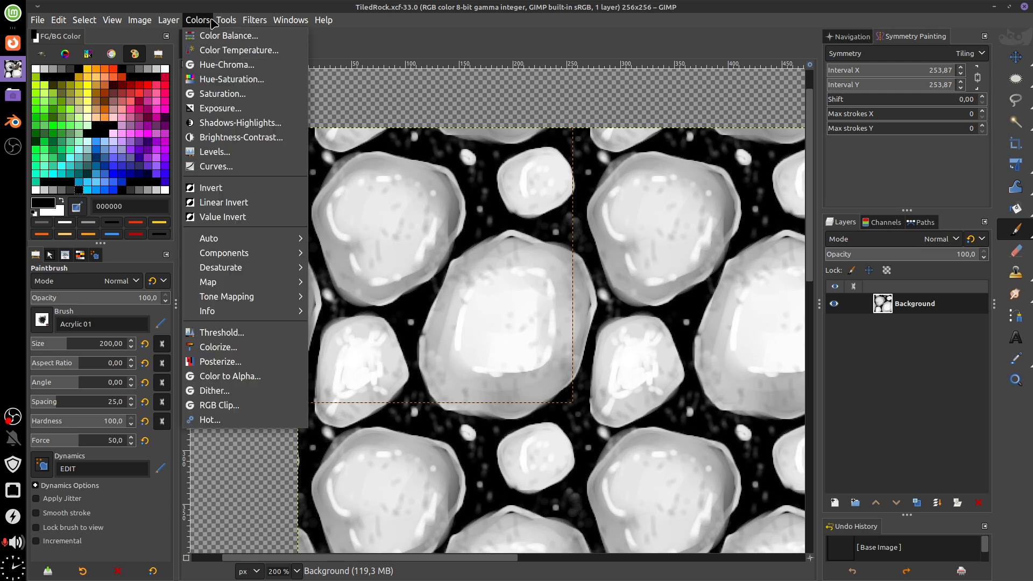
click(249, 218)
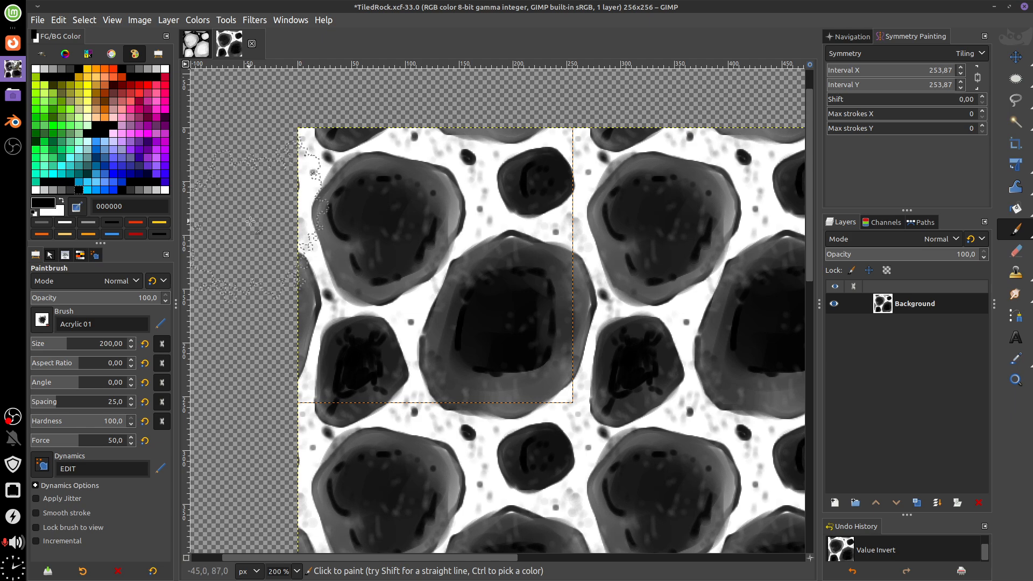
key(ctrl)
key(ctrl+z)
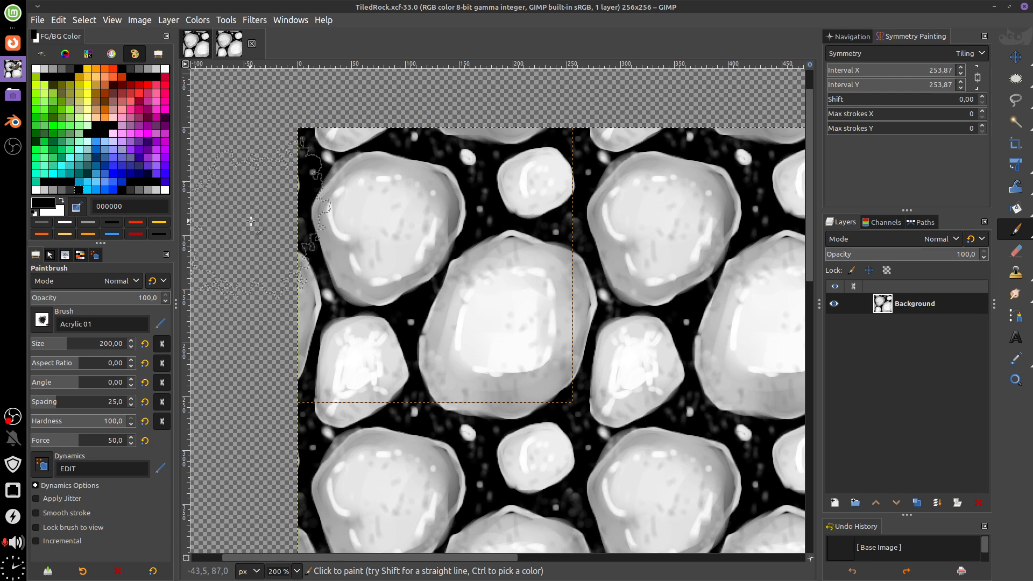
Step: Sketch grey 666666 strokes inside the upper-left stone with the MyPaint Brush tool's Pen at opacity 16.9
drag(533, 303, 465, 264)
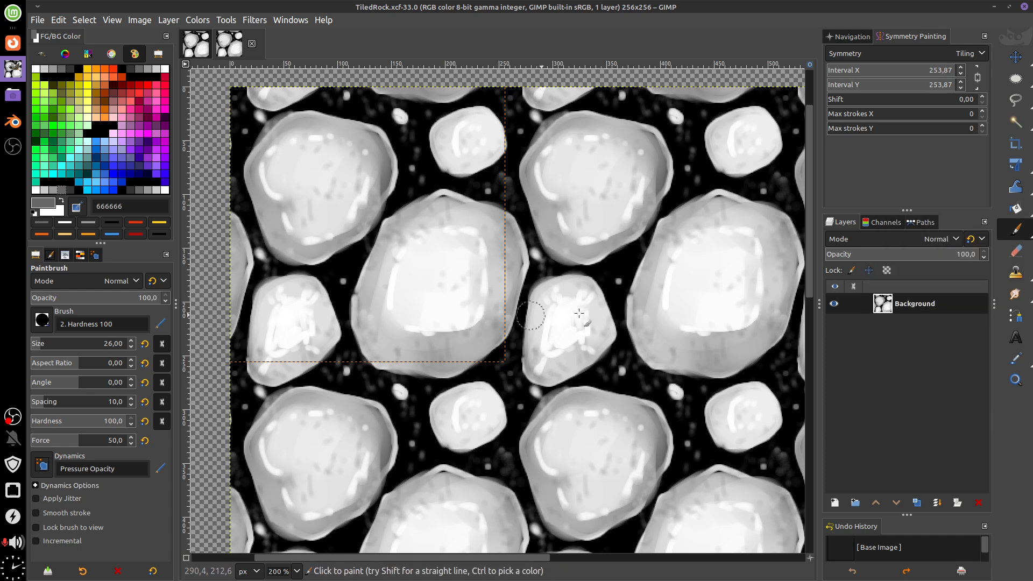
mouse_move(1016, 229)
click(936, 299)
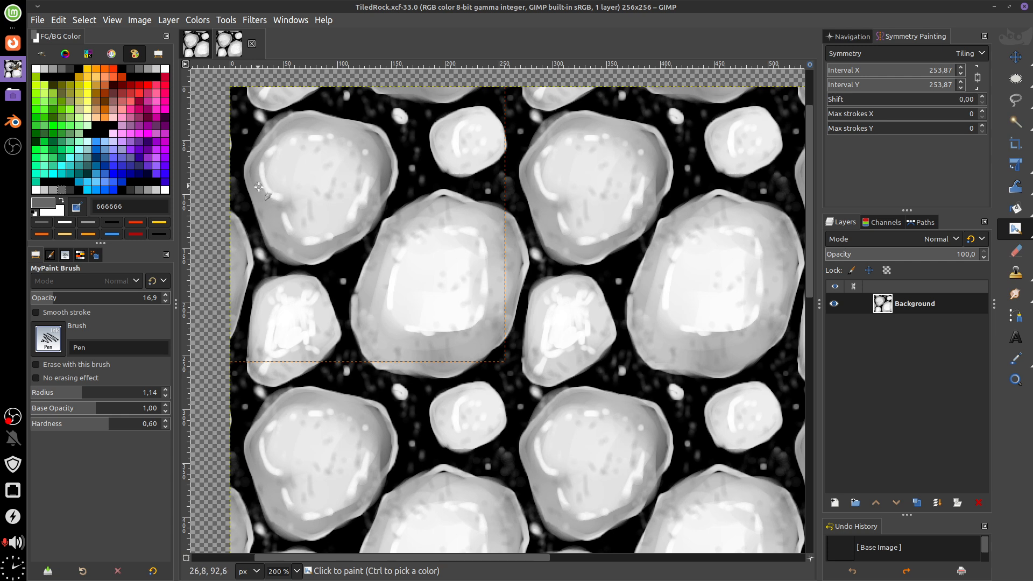
drag(260, 180, 270, 210)
mouse_move(273, 157)
mouse_down()
mouse_move(278, 192)
mouse_move(296, 202)
mouse_up()
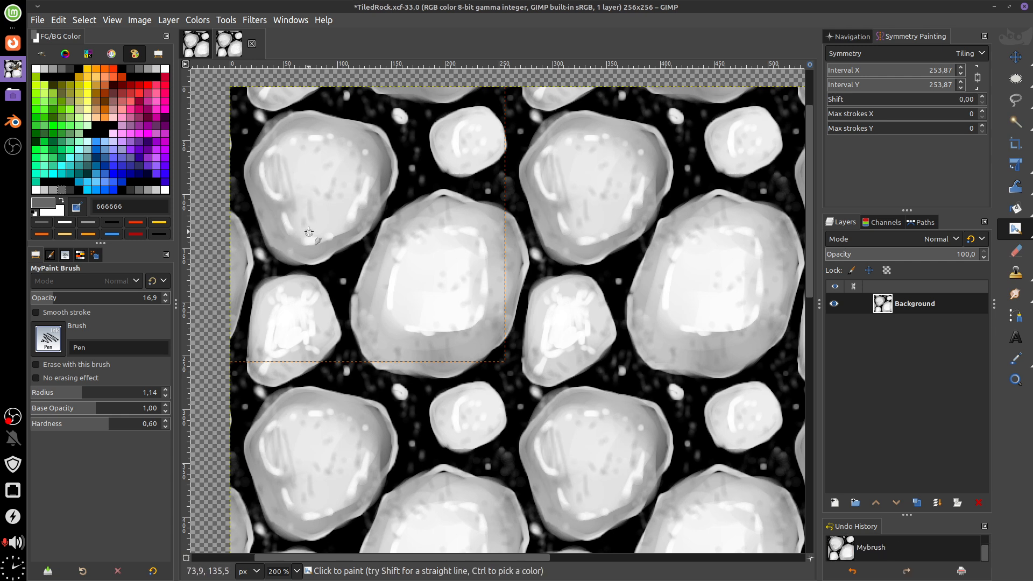
Step: Choose the basic digital brush smudging MyPaint brush and reset the tool to opacity 100
click(56, 344)
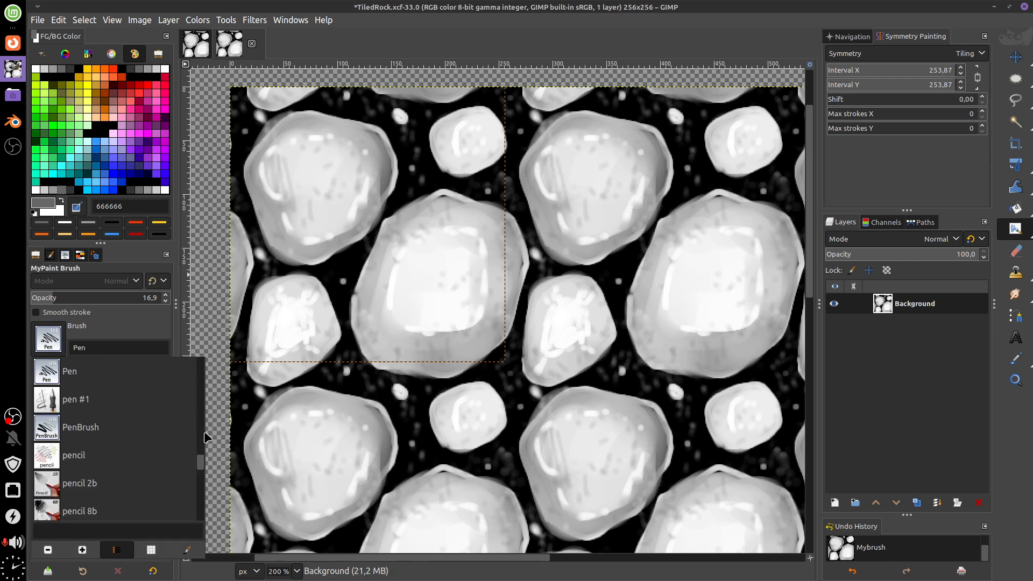
drag(203, 464, 202, 515)
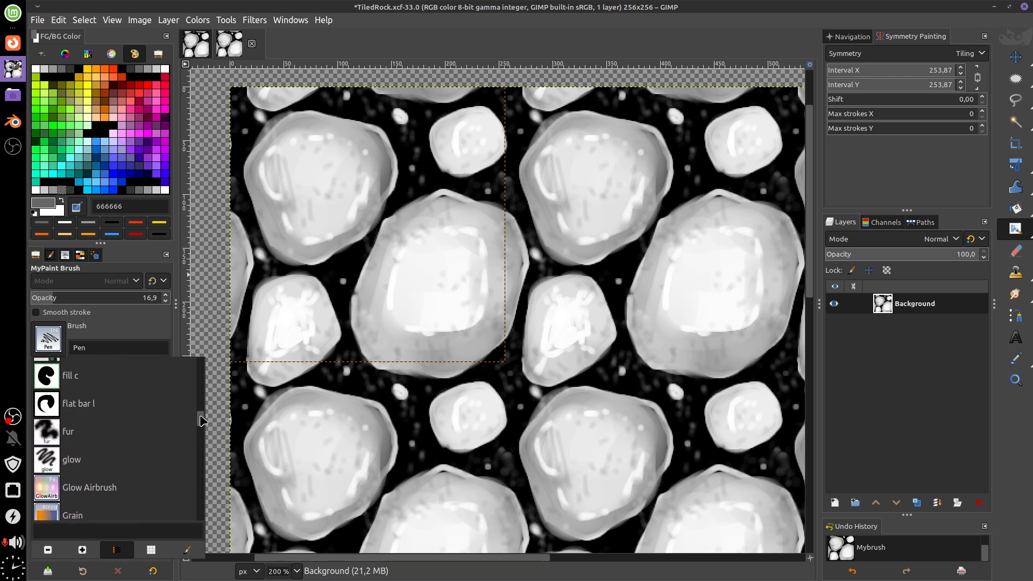
drag(201, 416, 201, 383)
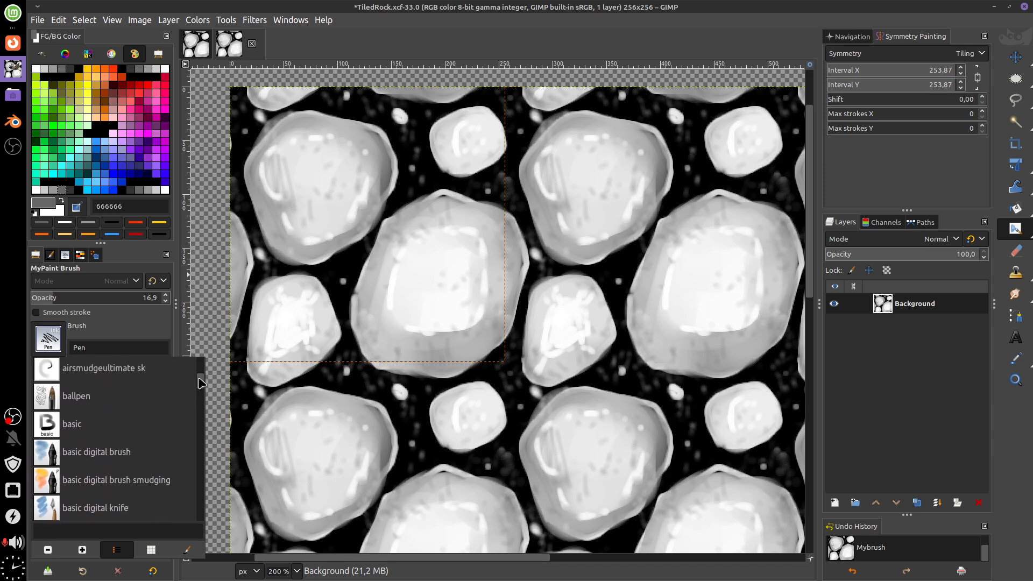
scroll(201, 383, down, 1)
click(84, 449)
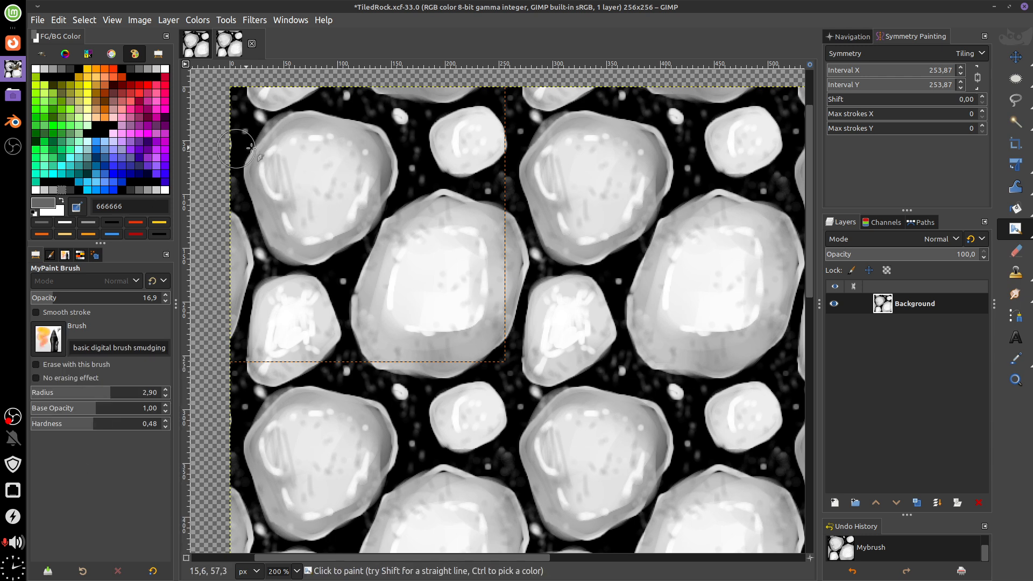
mouse_move(324, 212)
mouse_down()
mouse_move(287, 169)
mouse_move(297, 195)
mouse_up()
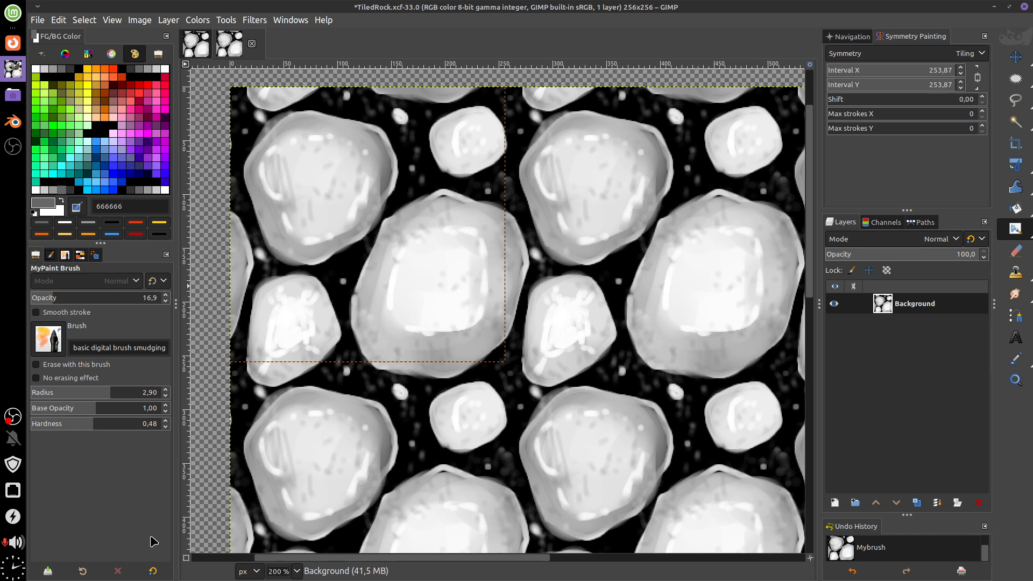
click(153, 570)
Step: Darken the centres of all four stones with black 000000 using the smudging brush at radius 2.90
mouse_move(314, 183)
mouse_down()
mouse_move(284, 168)
mouse_move(313, 169)
mouse_move(318, 196)
mouse_move(306, 179)
mouse_move(308, 201)
mouse_move(286, 166)
mouse_move(310, 222)
mouse_move(309, 164)
mouse_move(328, 159)
mouse_move(343, 175)
mouse_move(321, 198)
mouse_up()
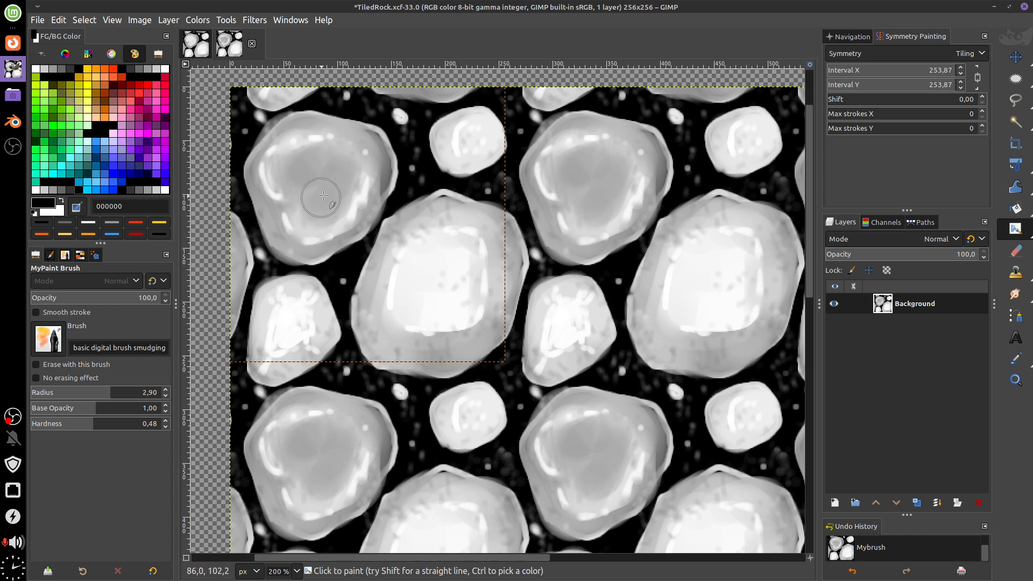
drag(301, 301, 291, 323)
mouse_move(415, 307)
mouse_down()
mouse_move(424, 250)
mouse_move(432, 315)
mouse_move(448, 305)
mouse_move(460, 243)
mouse_move(459, 300)
mouse_up()
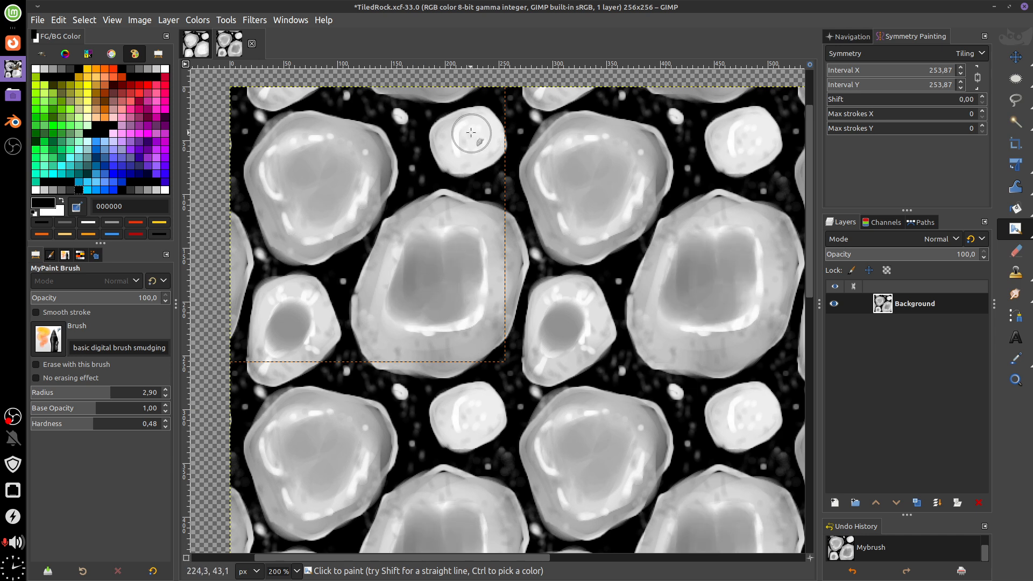
drag(472, 141, 469, 141)
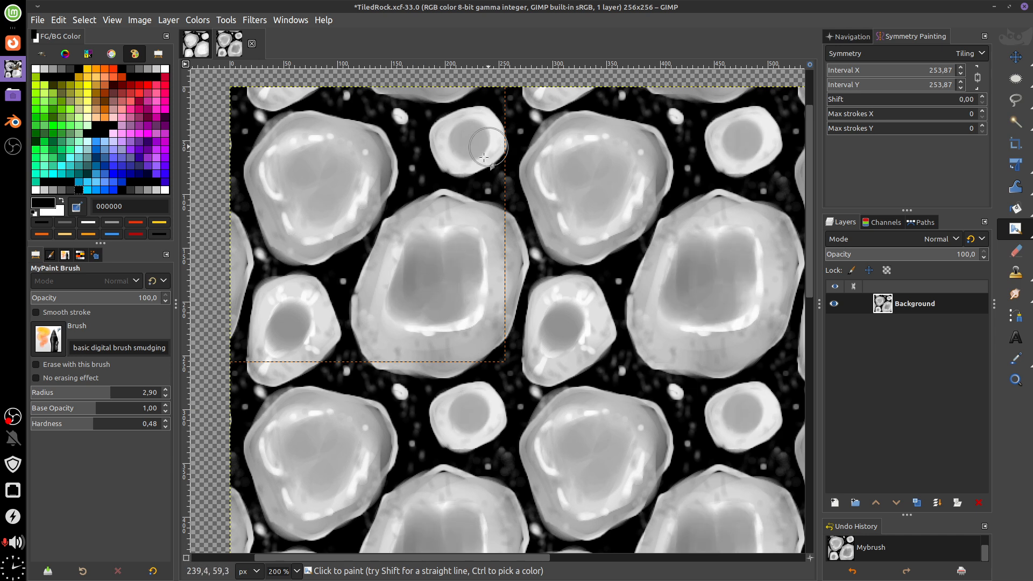
Step: Paint white ffffff rims on the upper-left, biggest and upper-right stones, reducing the smudging brush's radius to 2.10
click(62, 201)
drag(285, 213, 274, 215)
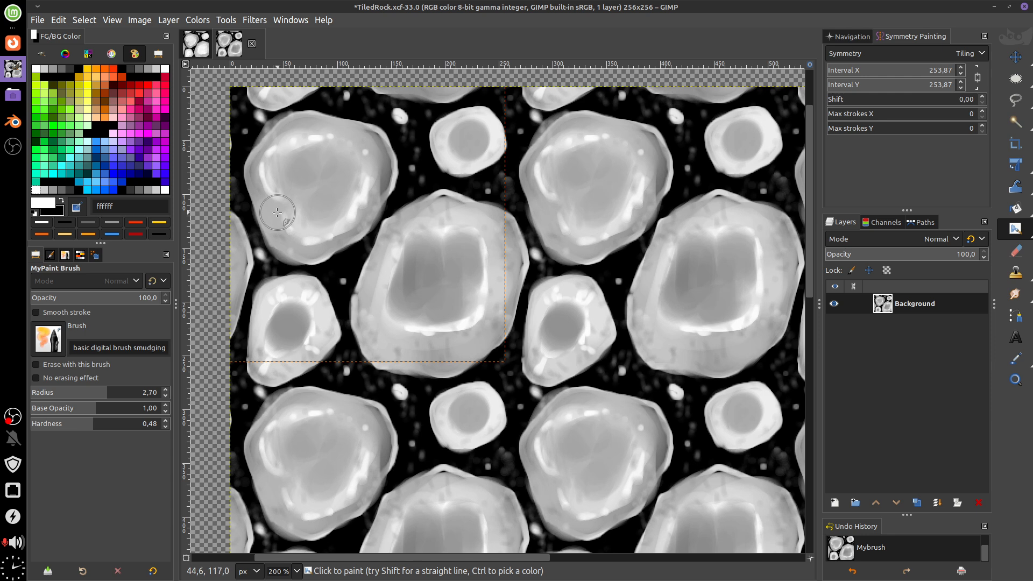
mouse_move(271, 209)
mouse_down()
mouse_move(253, 171)
mouse_move(294, 125)
mouse_move(300, 137)
mouse_move(269, 206)
mouse_move(284, 246)
mouse_move(339, 243)
mouse_move(375, 197)
mouse_move(370, 138)
mouse_move(308, 127)
mouse_move(368, 139)
mouse_move(381, 157)
mouse_move(358, 224)
mouse_move(373, 182)
mouse_move(350, 131)
mouse_move(379, 156)
mouse_move(383, 183)
mouse_up()
mouse_move(366, 324)
mouse_down()
mouse_move(374, 271)
mouse_move(410, 216)
mouse_move(465, 212)
mouse_move(444, 207)
mouse_move(426, 206)
mouse_move(504, 235)
mouse_move(491, 217)
mouse_move(495, 249)
mouse_move(511, 255)
mouse_move(512, 244)
mouse_move(490, 330)
mouse_move(439, 349)
mouse_up()
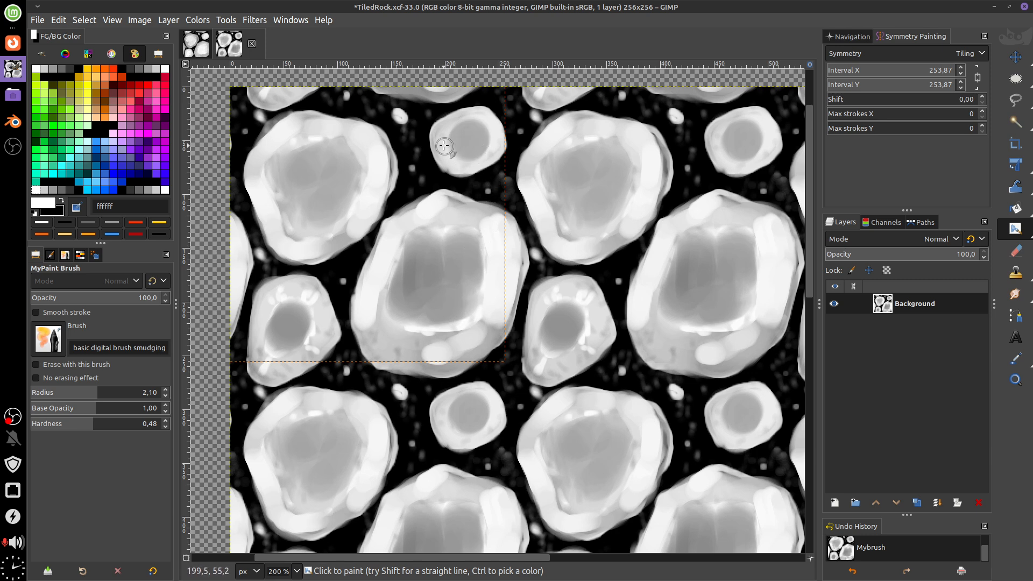
mouse_move(444, 146)
mouse_down()
mouse_move(450, 170)
mouse_move(465, 176)
mouse_up()
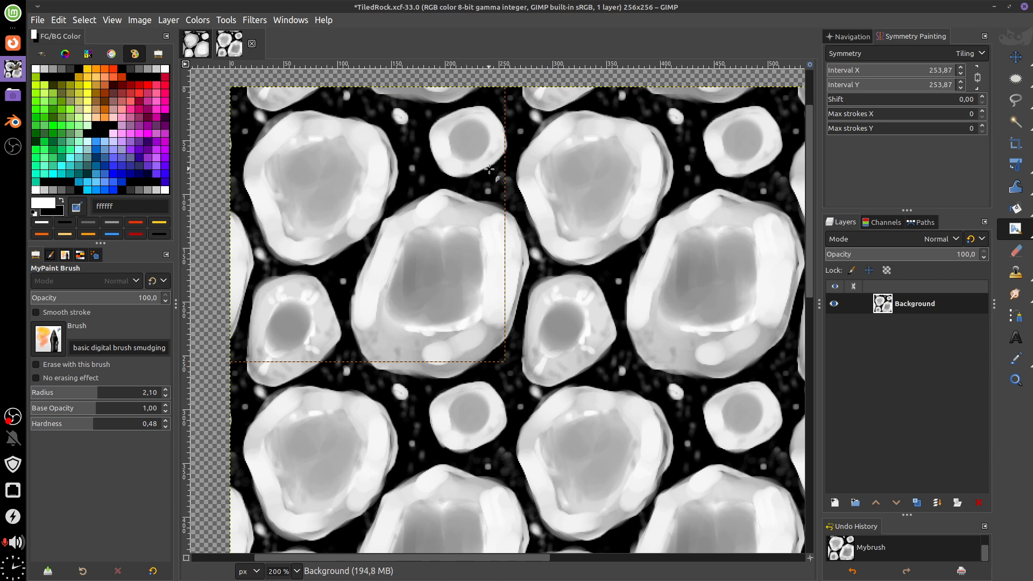
Step: Complete the biggest stone's white rim along its lower and upper edges at radius 2.10
drag(645, 351, 665, 340)
mouse_move(683, 344)
mouse_down()
mouse_move(667, 341)
mouse_move(711, 364)
mouse_move(737, 359)
mouse_up()
drag(488, 342, 513, 329)
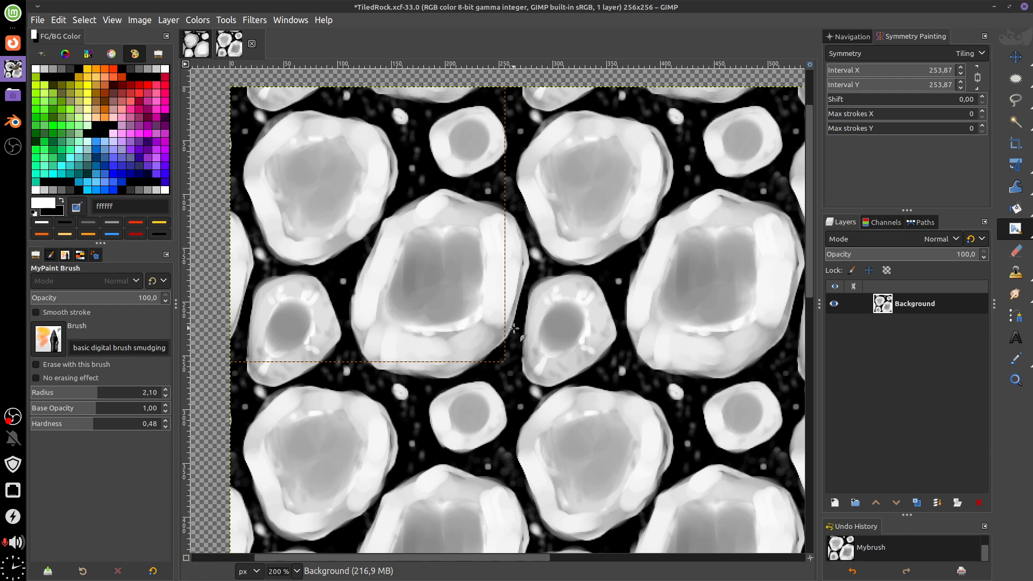
drag(442, 208, 487, 218)
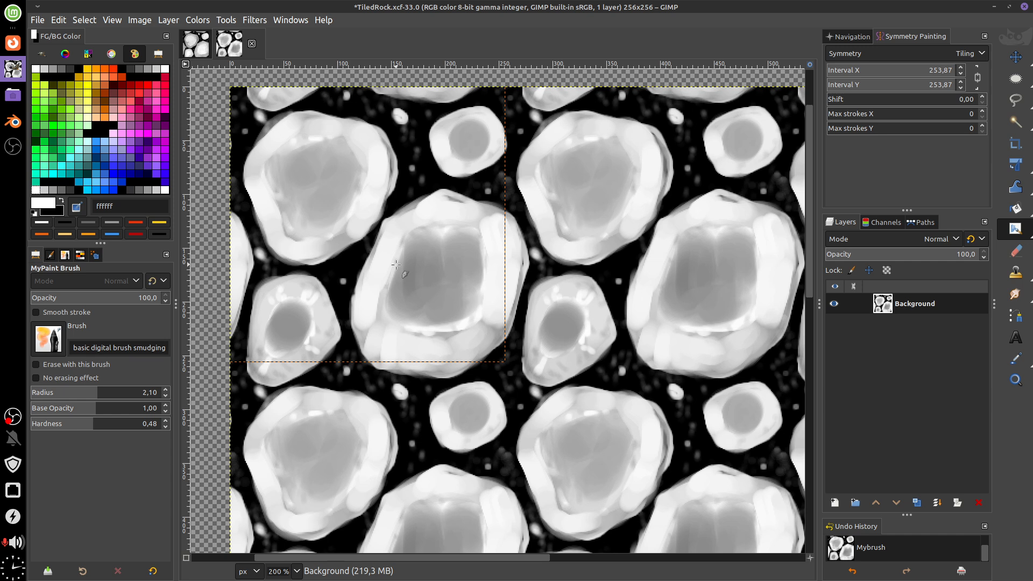
Step: Activate the Paintbrush tool and swap the colours so black 000000 is the foreground
key(p)
key(x)
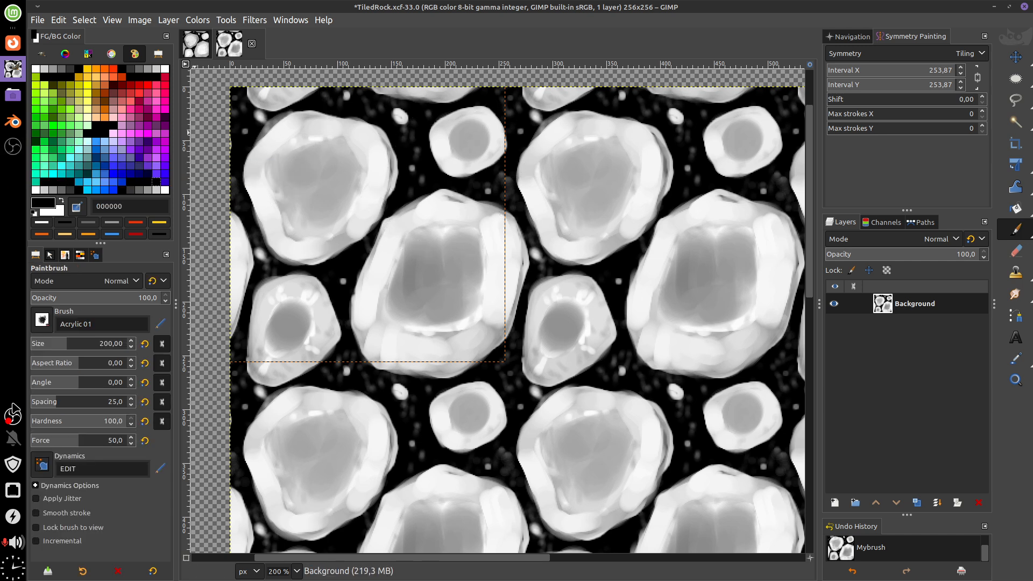
Step: Switch to Blender and review the UdanRock brush's settings, including its TiledRockTexture mask
click(13, 122)
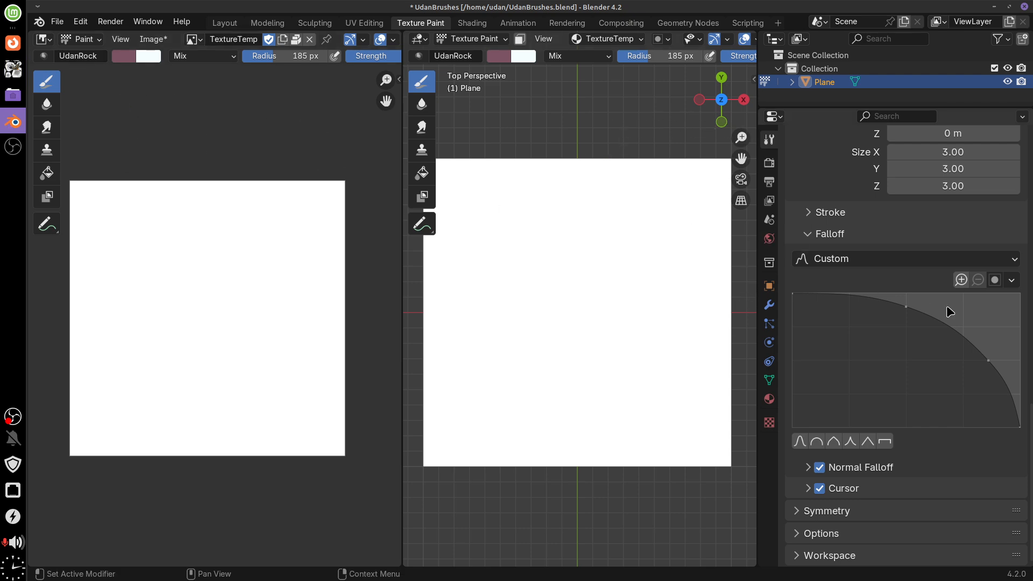
scroll(950, 311, up, 15)
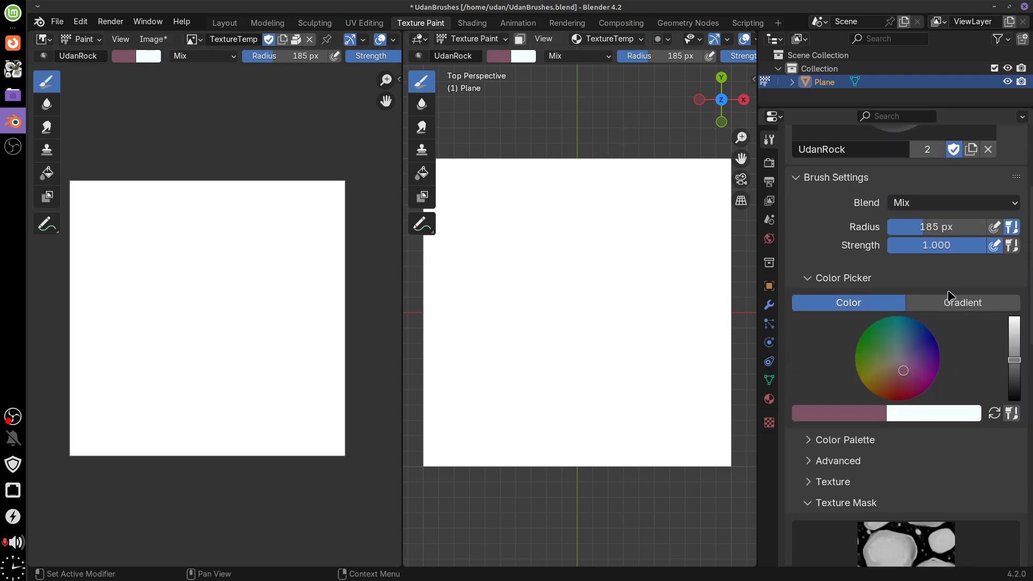
scroll(950, 296, down, 10)
scroll(950, 297, up, 15)
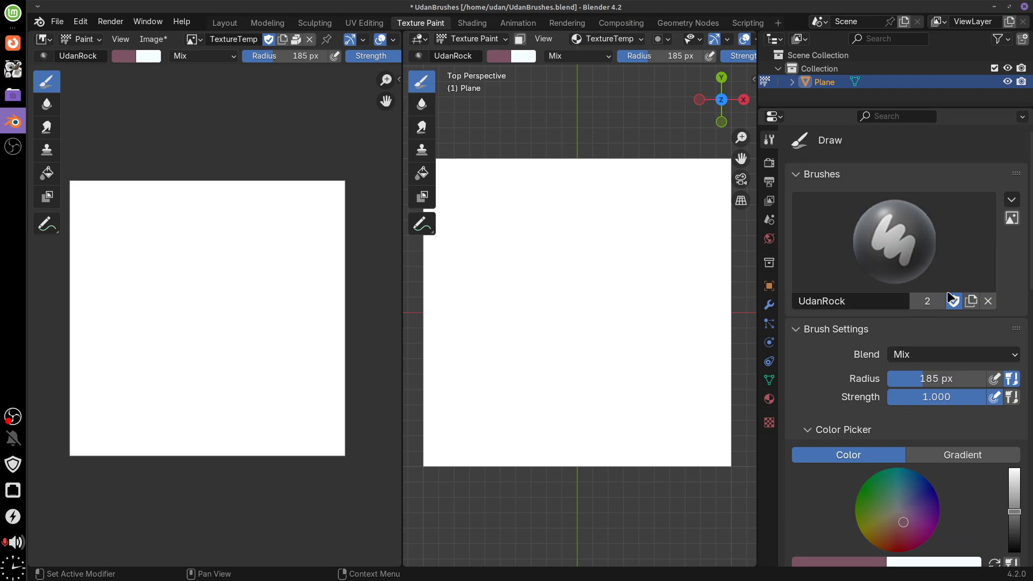
scroll(950, 297, down, 15)
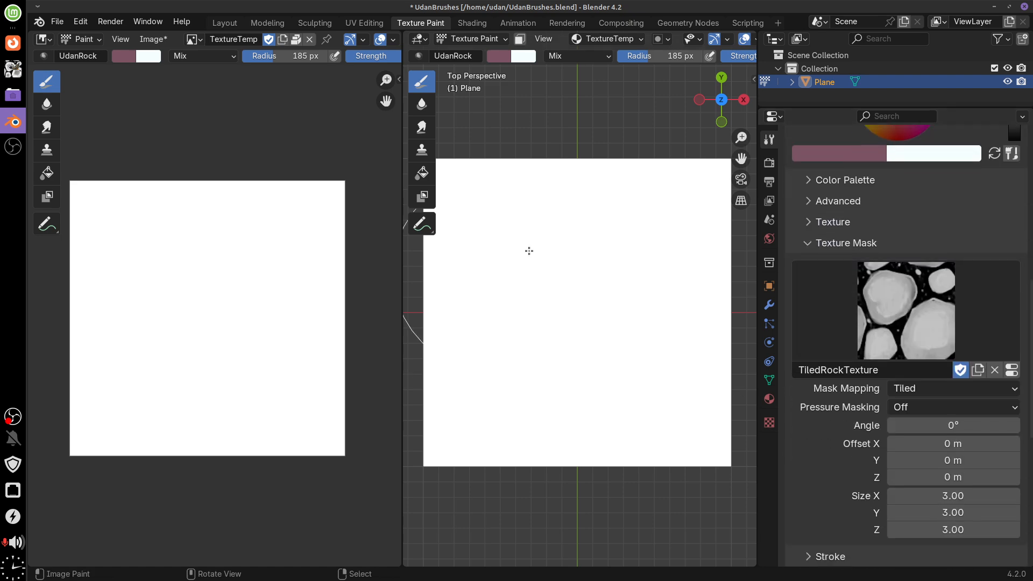
Step: Try a short UdanRock stroke across the upper part of the plane and undo it
drag(574, 244, 631, 241)
key(ctrl+z)
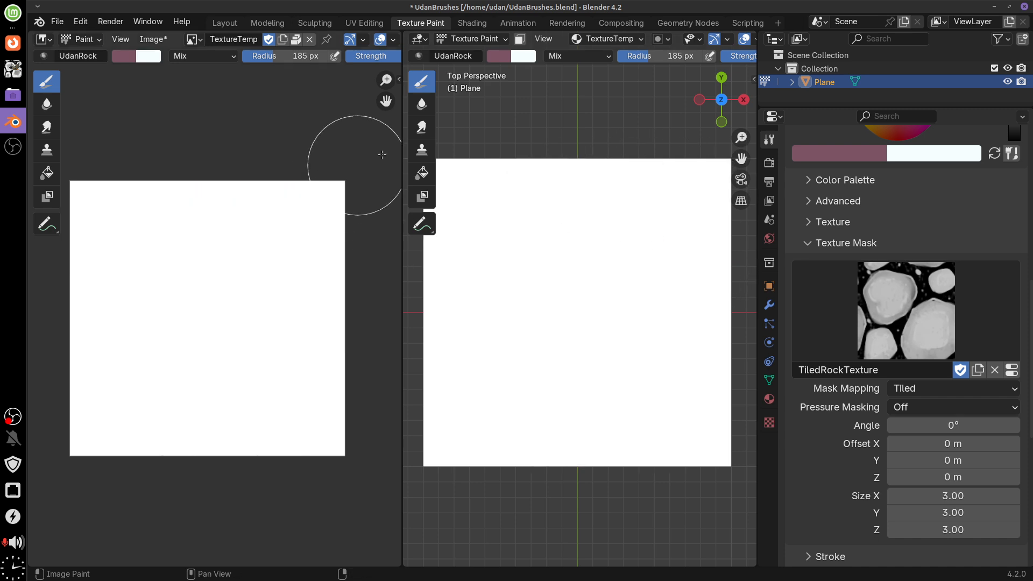
Step: Pack the external resources into the Blender file and save UdanBrushes.blend
click(57, 27)
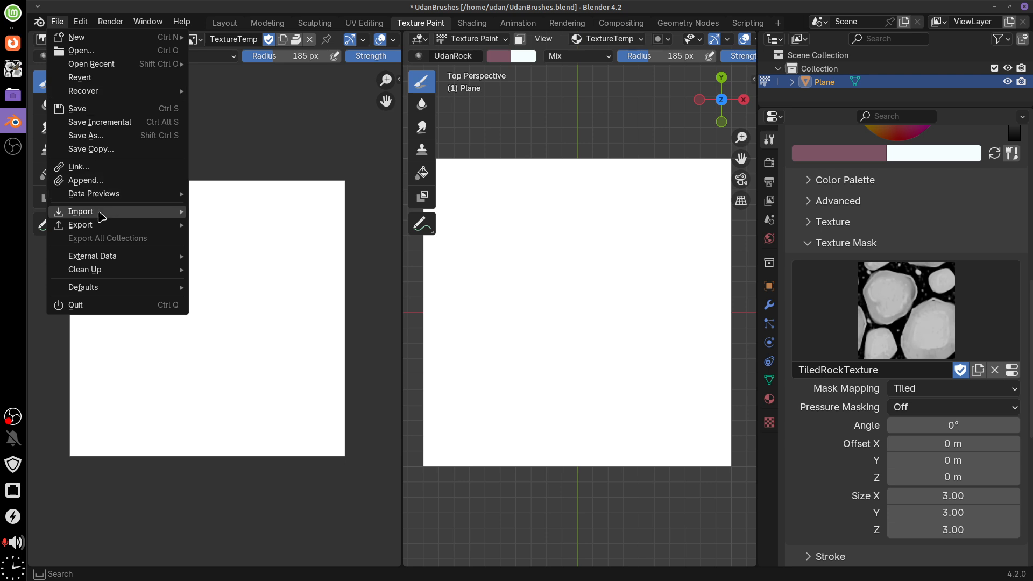
mouse_move(99, 264)
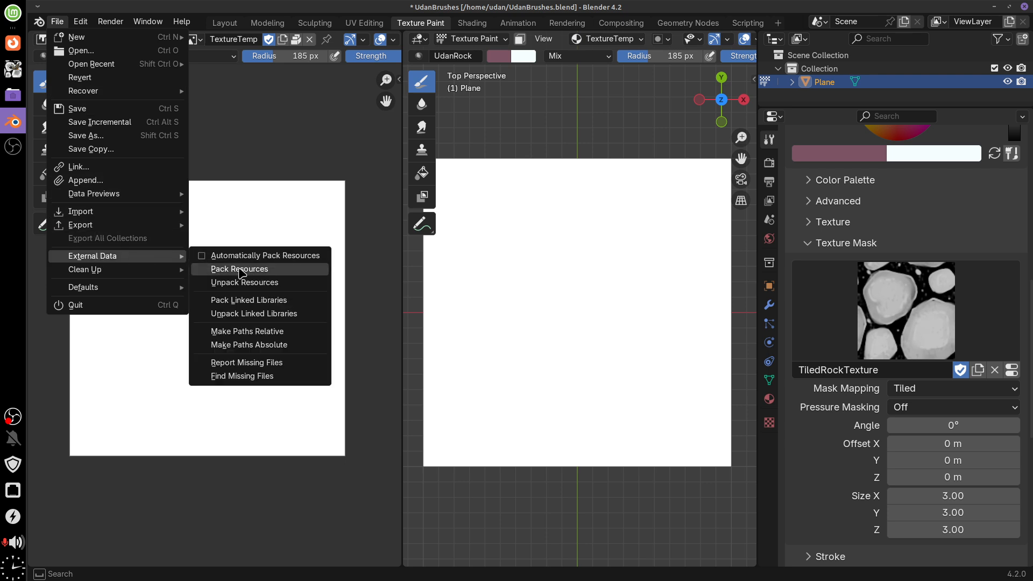
click(240, 269)
click(613, 315)
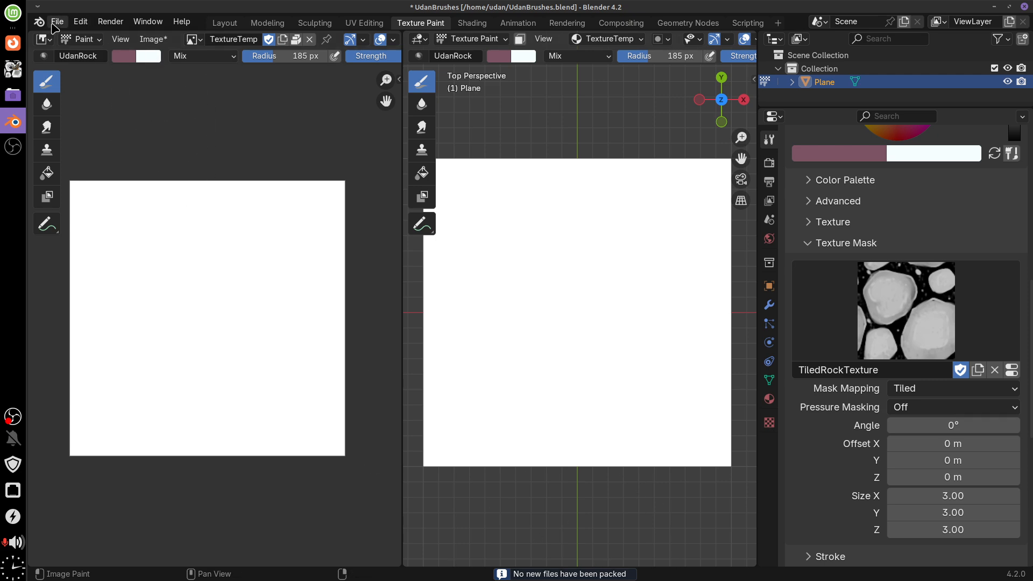
click(55, 23)
click(76, 107)
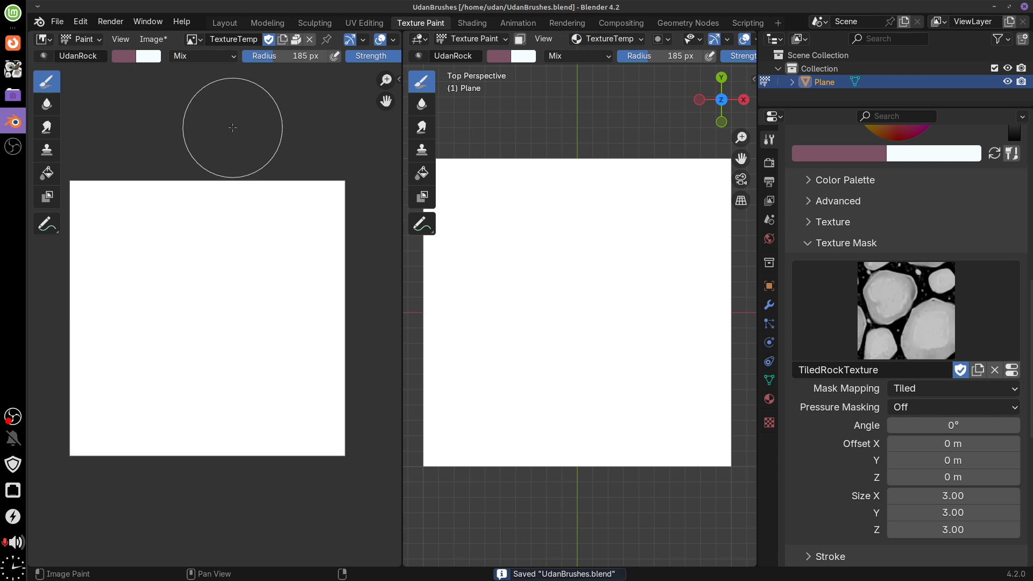
Step: Open the brush picker to view the available custom brushes
scroll(896, 299, up, 10)
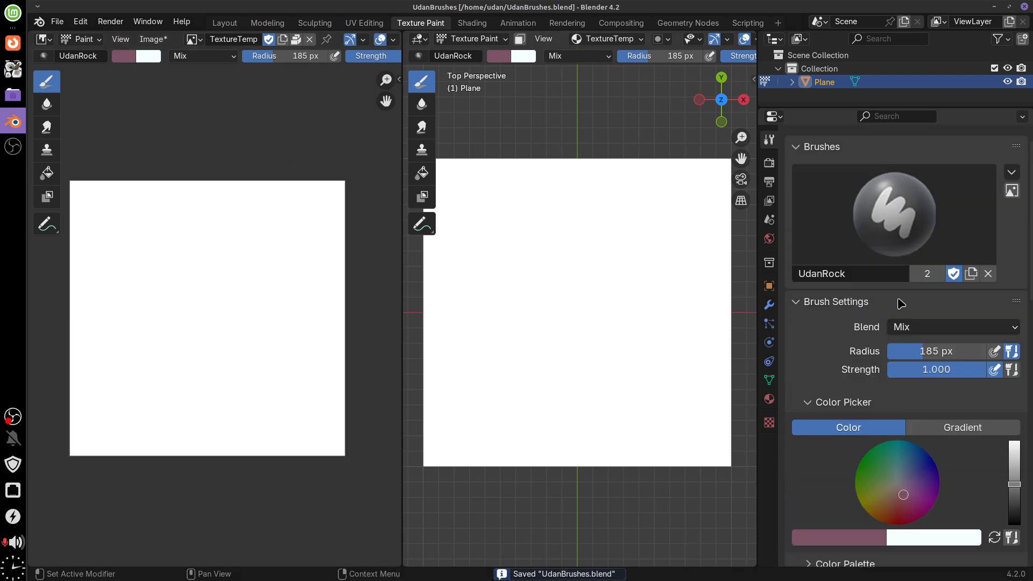
scroll(902, 304, up, 2)
click(870, 227)
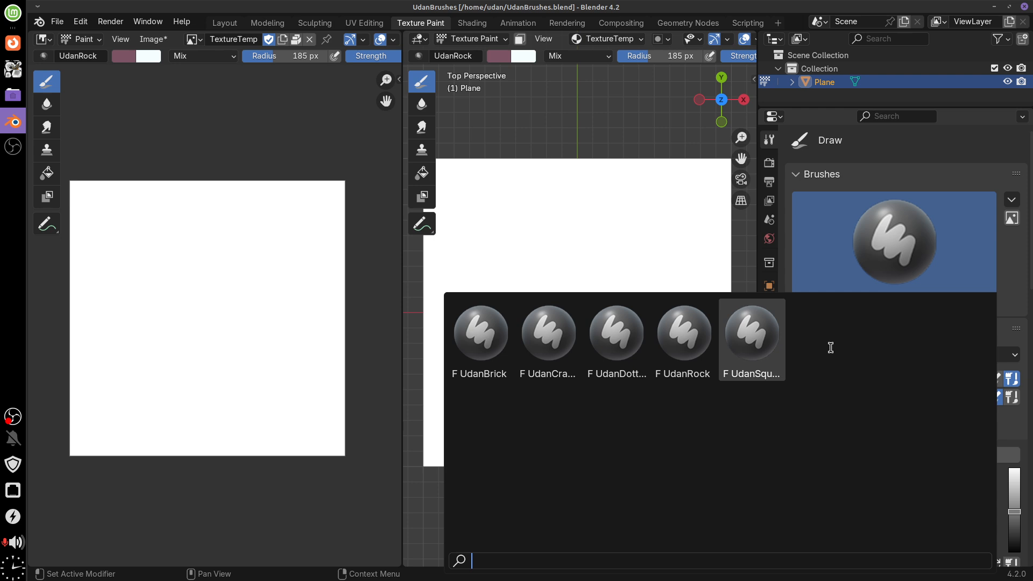
right_click(13, 417)
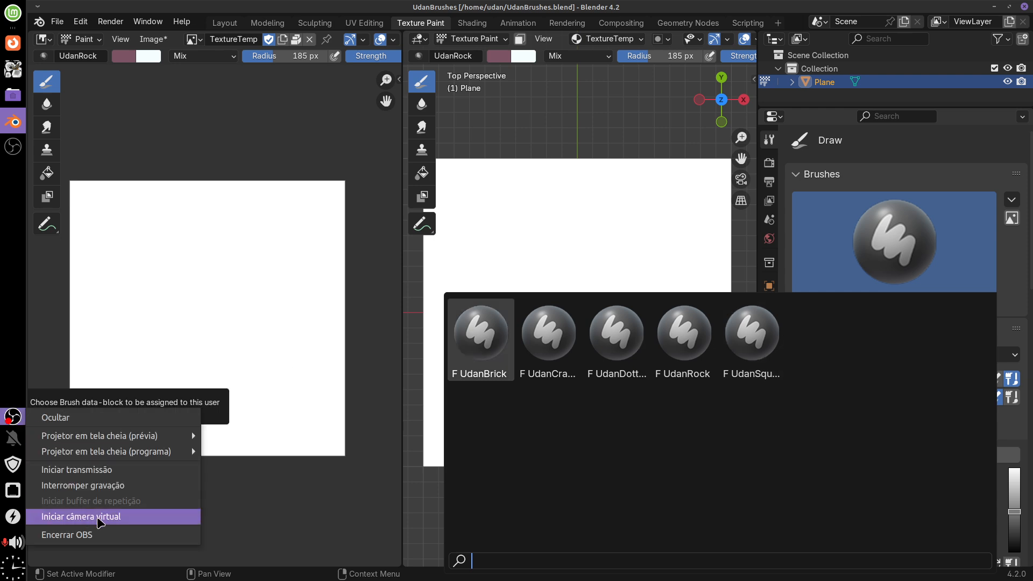